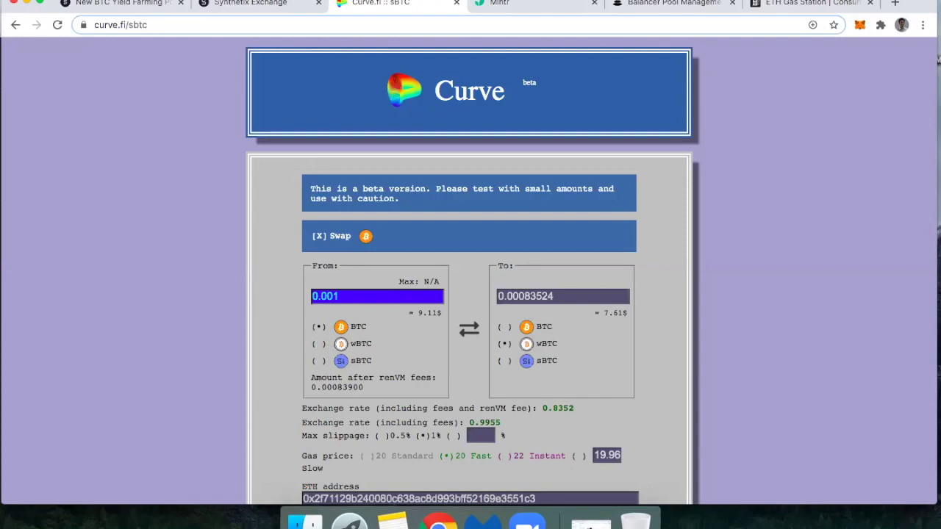
- Read the introduction and the yield farming section of the Synthetix blog's BTC pool announcement
{"action": "left_click", "coordinate": [97, 7]}
{"action": "scroll", "coordinate": [198, 184], "scroll_direction": "down", "scroll_amount": 1}
{"action": "scroll", "coordinate": [204, 211], "scroll_direction": "down", "scroll_amount": 5}
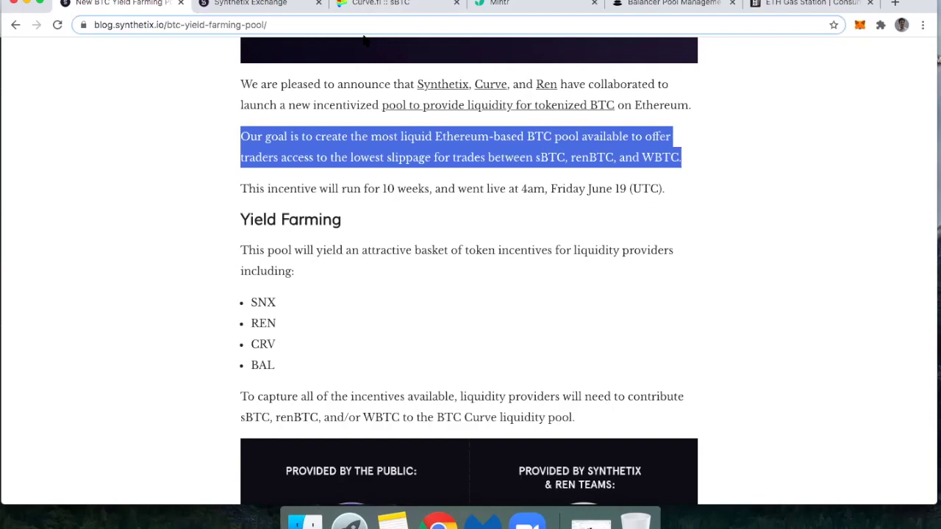
- Turn off the native BTC option for swaps in Curve's sBTC pool
{"action": "left_click", "coordinate": [356, 4]}
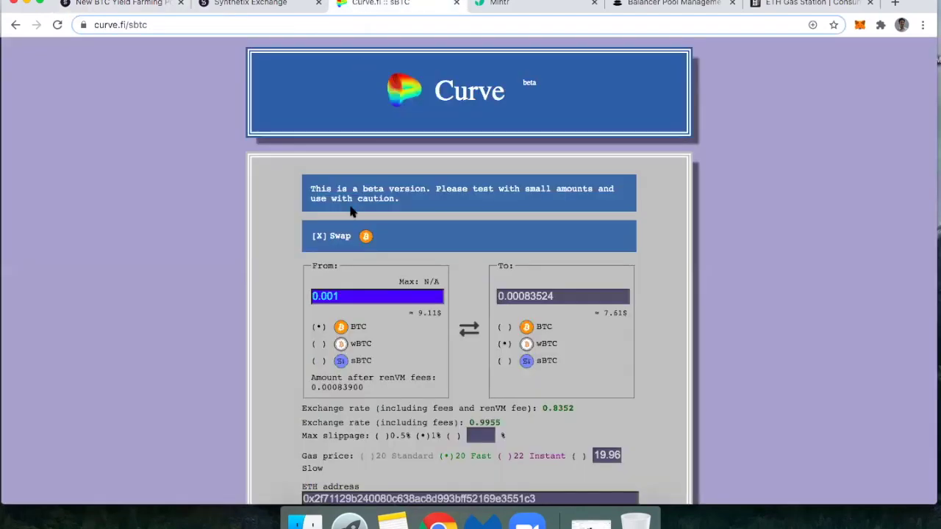
{"action": "left_click", "coordinate": [319, 236]}
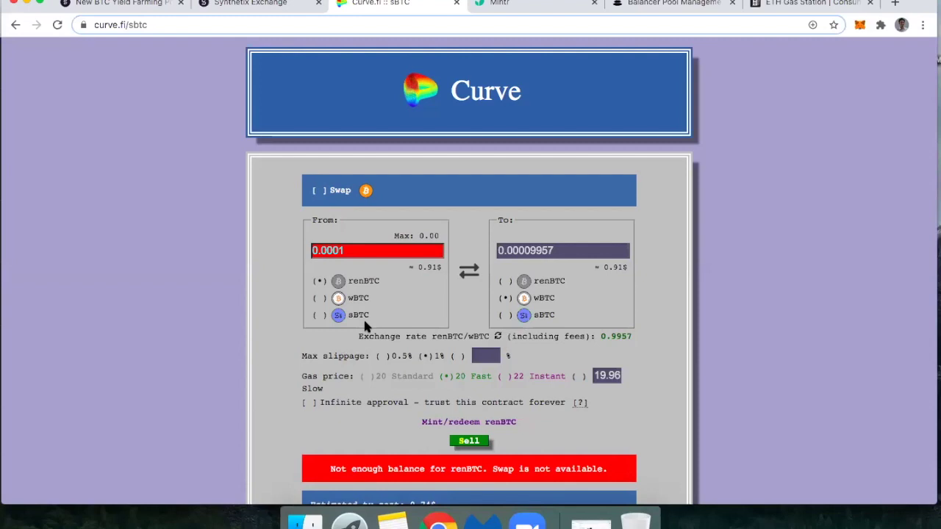
- Reread the opening of the Synthetix BTC yield farming announcement, including the stated goal of the pool
{"action": "left_click", "coordinate": [149, 6]}
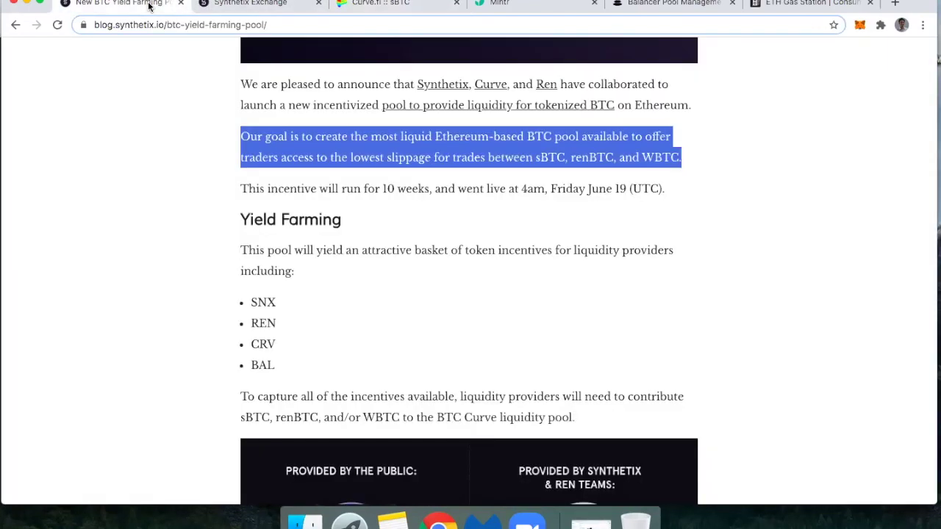
{"action": "scroll", "coordinate": [272, 158], "scroll_direction": "up", "scroll_amount": 5}
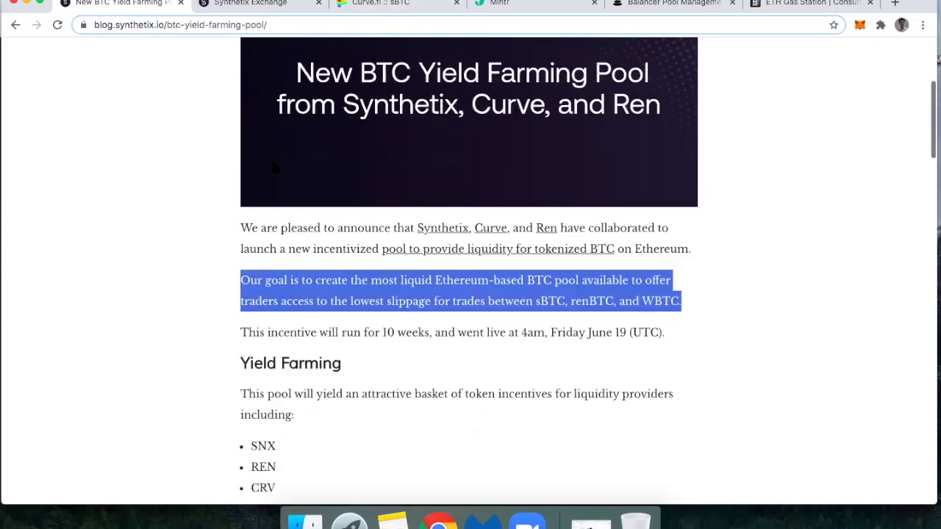
{"action": "scroll", "coordinate": [274, 167], "scroll_direction": "up", "scroll_amount": 1}
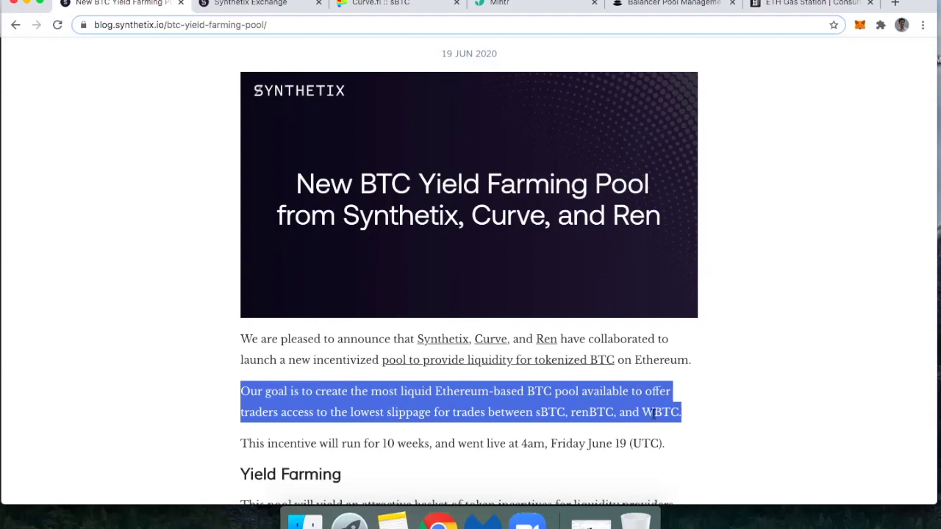
- Examine the sBTC / sUSD trade page on Synthetix Exchange, including its list of tradable pairs
{"action": "left_click", "coordinate": [241, 3]}
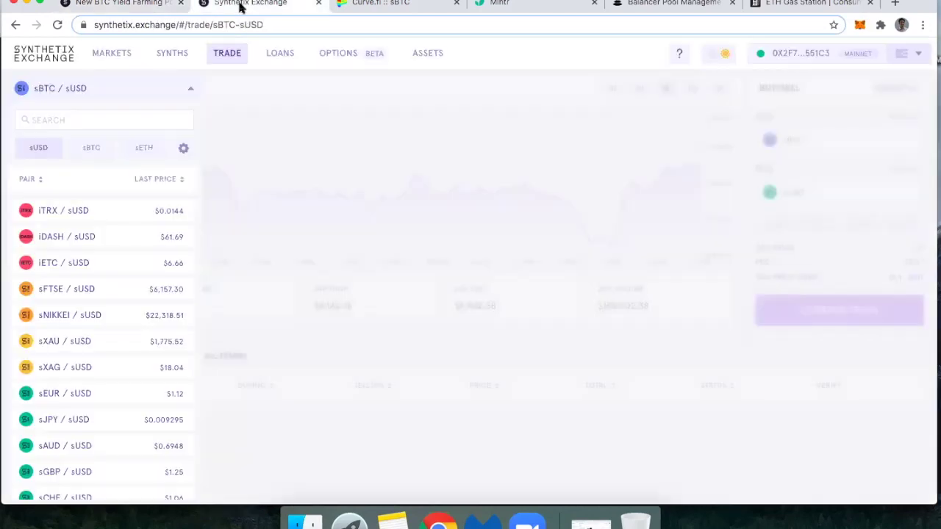
{"action": "left_click", "coordinate": [190, 90]}
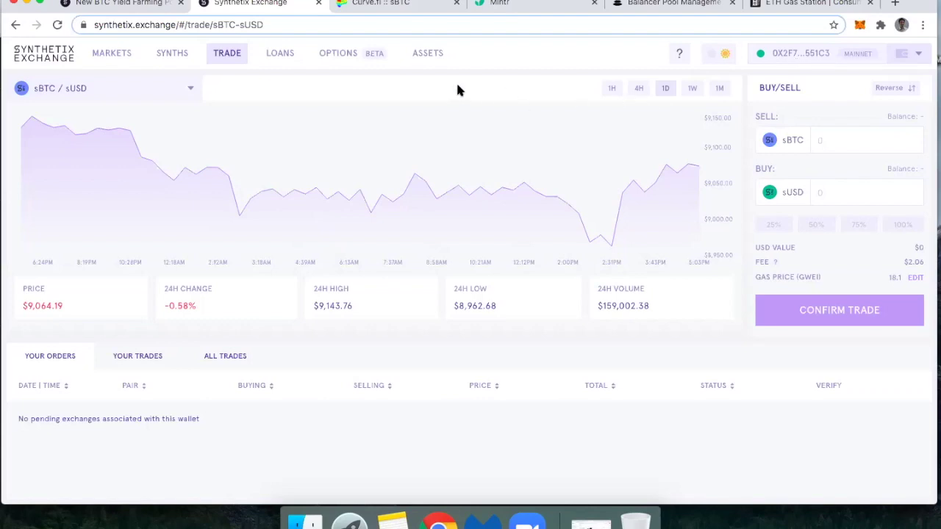
{"action": "left_click", "coordinate": [114, 91]}
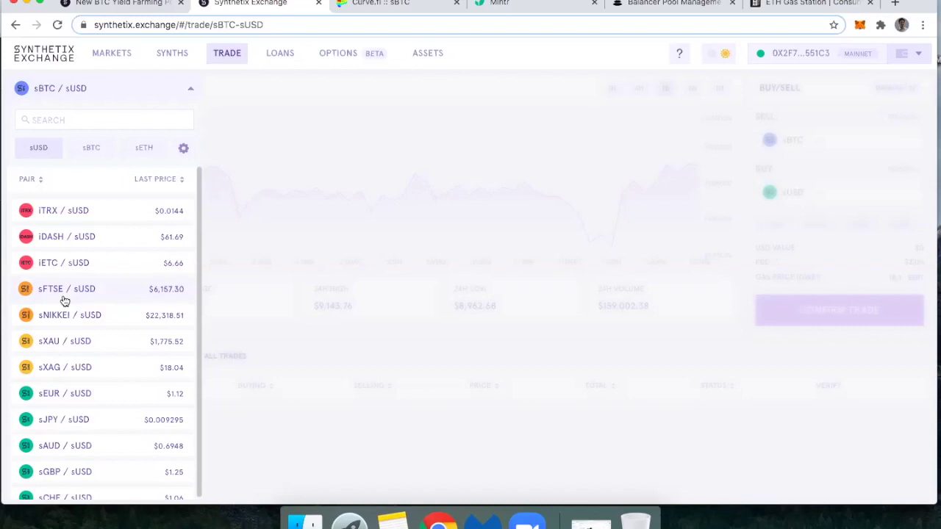
{"action": "left_click", "coordinate": [318, 94]}
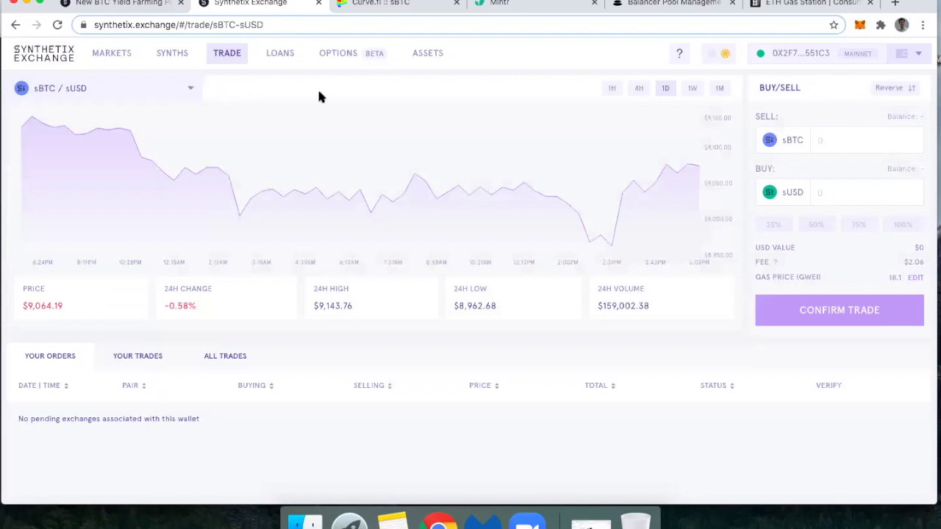
{"action": "mouse_move", "coordinate": [481, 150]}
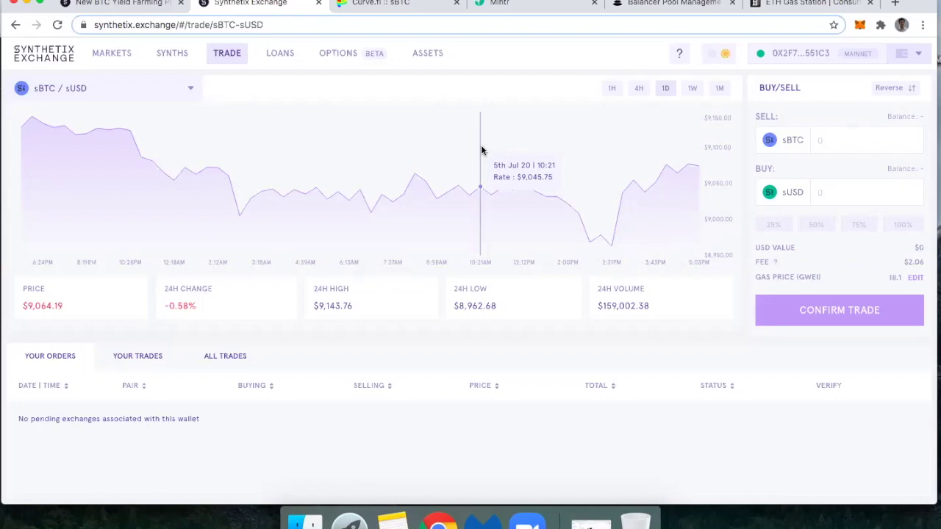
- Turn the native BTC option back on for swaps in Curve's sBTC pool
{"action": "left_click", "coordinate": [364, 6]}
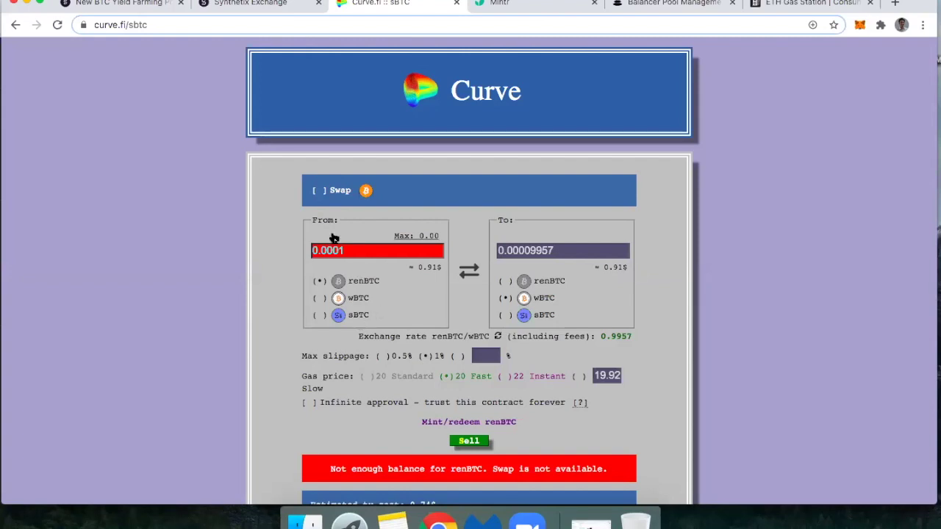
{"action": "left_click", "coordinate": [321, 192]}
{"action": "scroll", "coordinate": [330, 192], "scroll_direction": "up", "scroll_amount": 1}
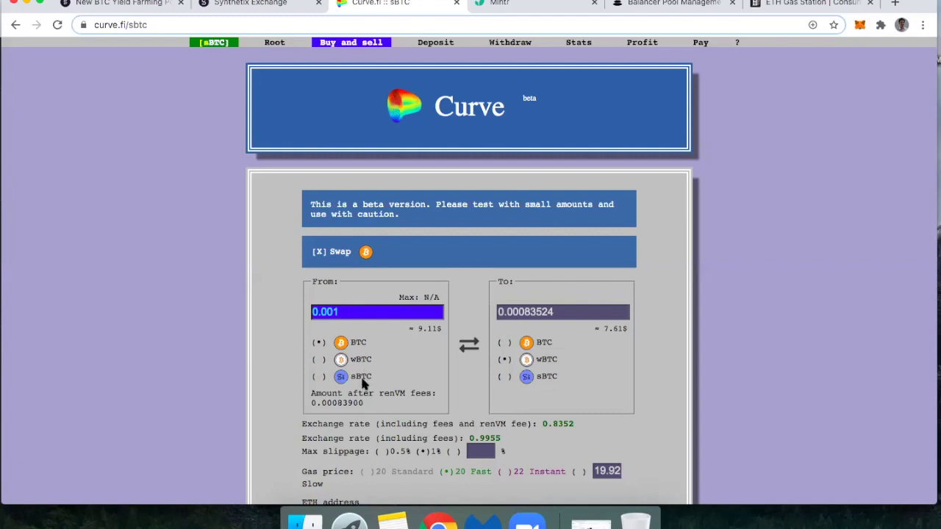
- Check the sBTC to sUSD trade form on Synthetix Exchange, and open the deposit page of Curve's sBTC pool
{"action": "left_click", "coordinate": [249, 5]}
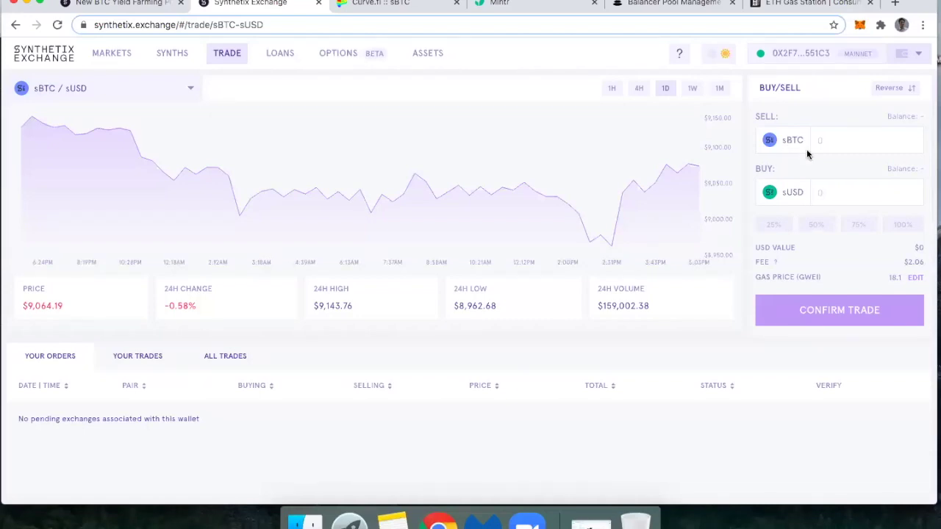
{"action": "left_click", "coordinate": [391, 5]}
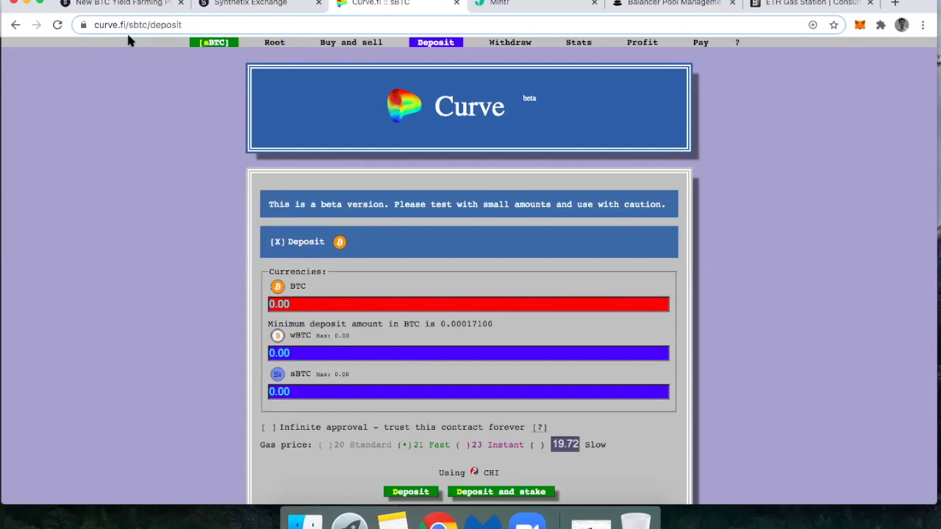
{"action": "mouse_move", "coordinate": [206, 42]}
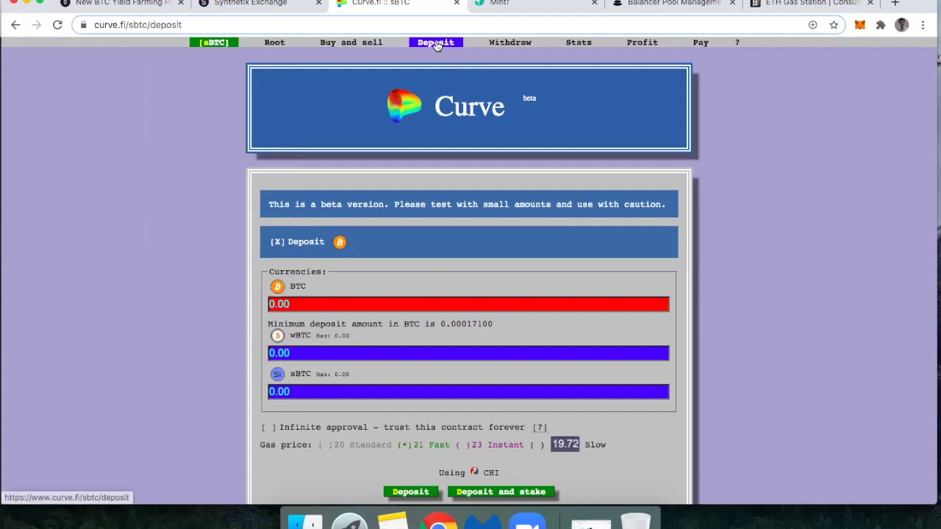
{"action": "scroll", "coordinate": [385, 236], "scroll_direction": "down", "scroll_amount": 1}
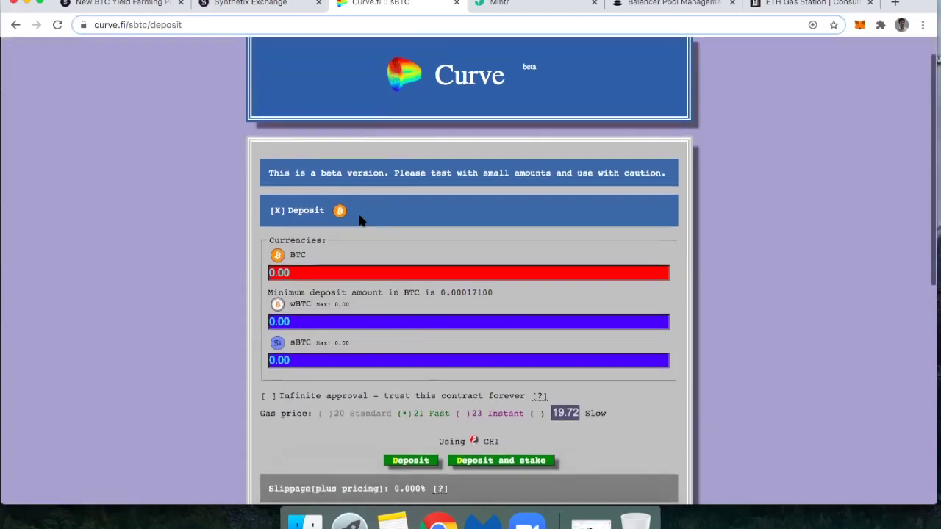
- Turn off native BTC and the maximum-coins option for the deposit, and set the renBTC amount to 0.1
{"action": "left_click", "coordinate": [288, 211]}
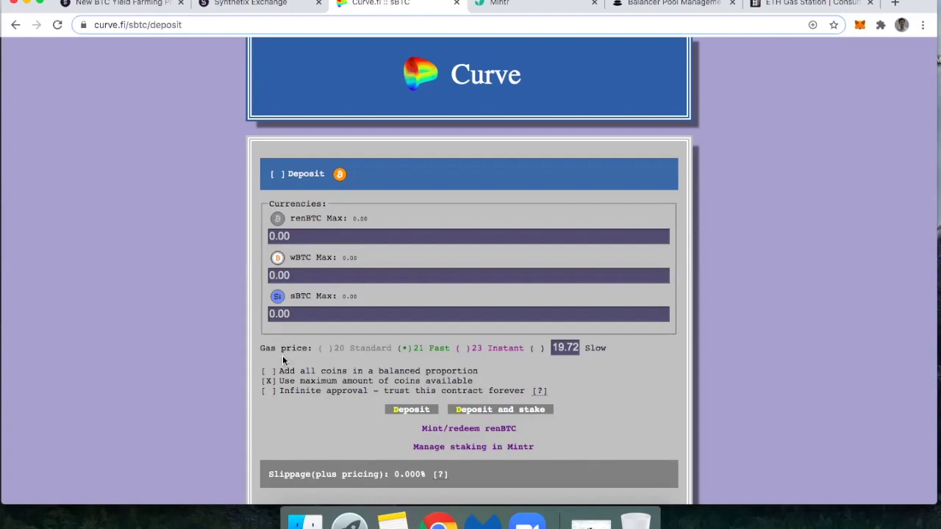
{"action": "left_click", "coordinate": [267, 382]}
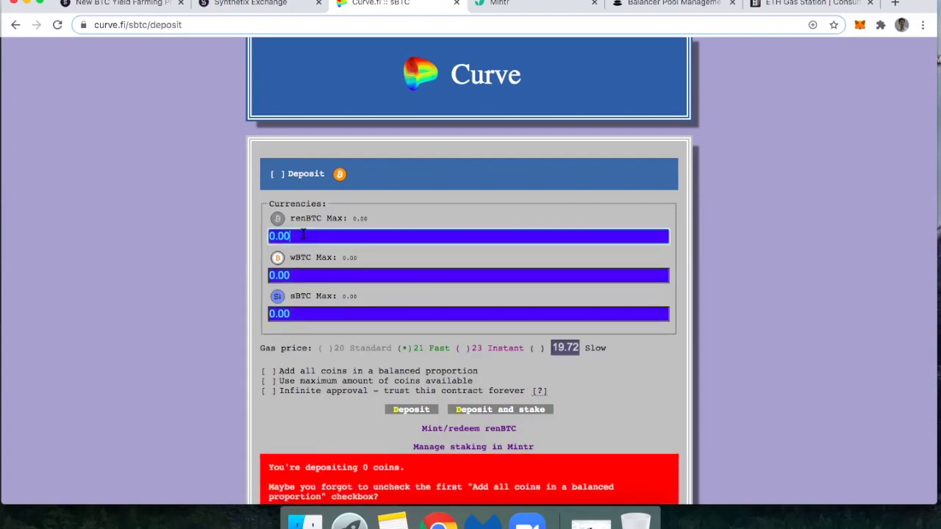
{"action": "type", "text": "0.1"}
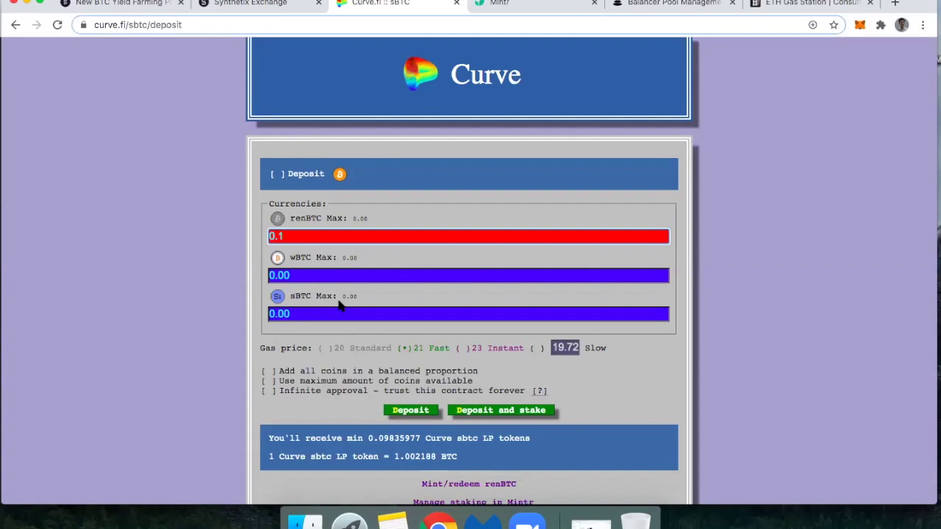
- Set the wBTC deposit amount to 0.1 and clear the renBTC amount
{"action": "scroll", "coordinate": [367, 272], "scroll_direction": "up", "scroll_amount": 1}
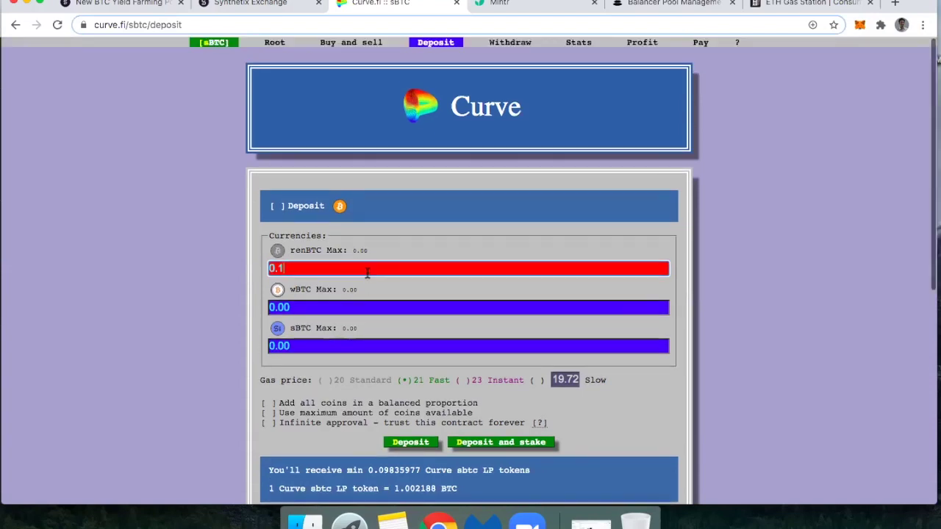
{"action": "left_click", "coordinate": [298, 306]}
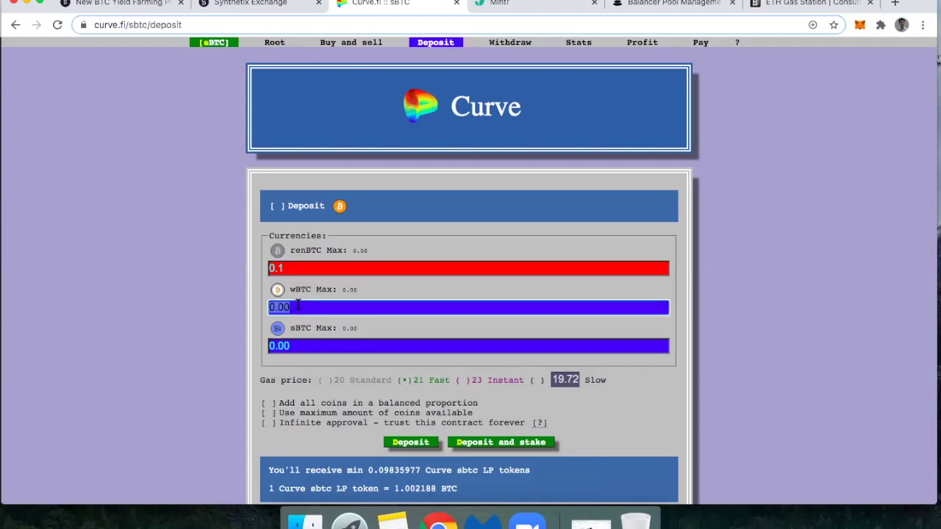
{"action": "type", "text": "0.1"}
{"action": "left_click", "coordinate": [292, 267]}
{"action": "key", "text": "BackSpace"}
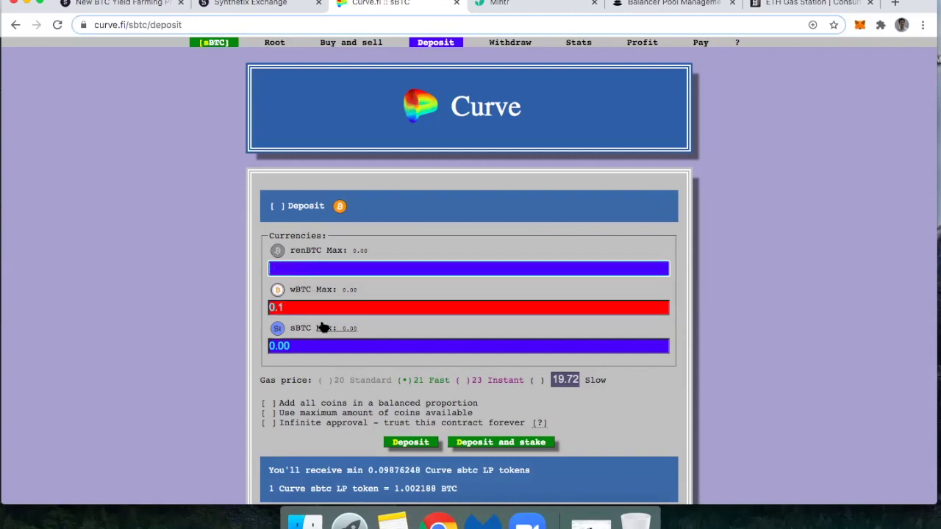
- Review the wBTC deposit details and the pool's currency reserves for renBTC, wBTC and sBTC
{"action": "scroll", "coordinate": [291, 319], "scroll_direction": "down", "scroll_amount": 1}
{"action": "scroll", "coordinate": [290, 319], "scroll_direction": "down", "scroll_amount": 1}
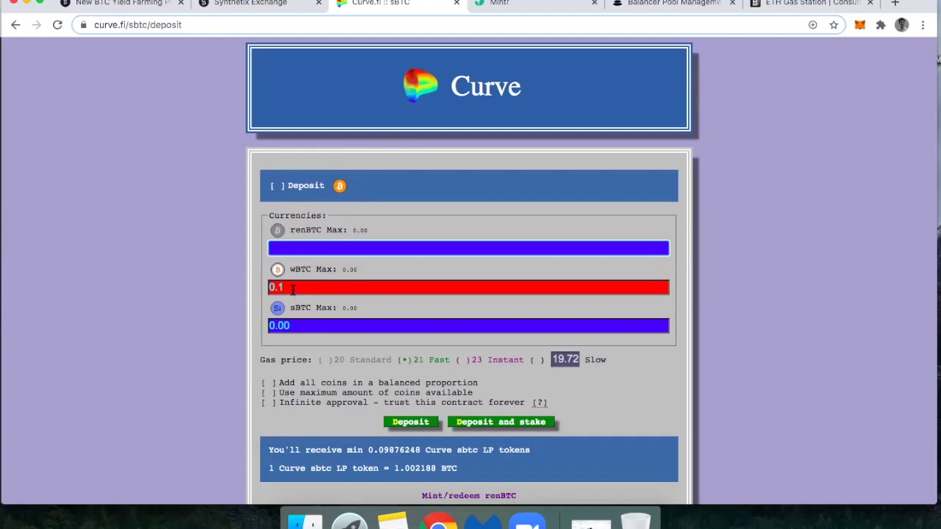
{"action": "left_click", "coordinate": [409, 426]}
{"action": "double_click", "coordinate": [290, 325]}
{"action": "scroll", "coordinate": [288, 351], "scroll_direction": "down", "scroll_amount": 10}
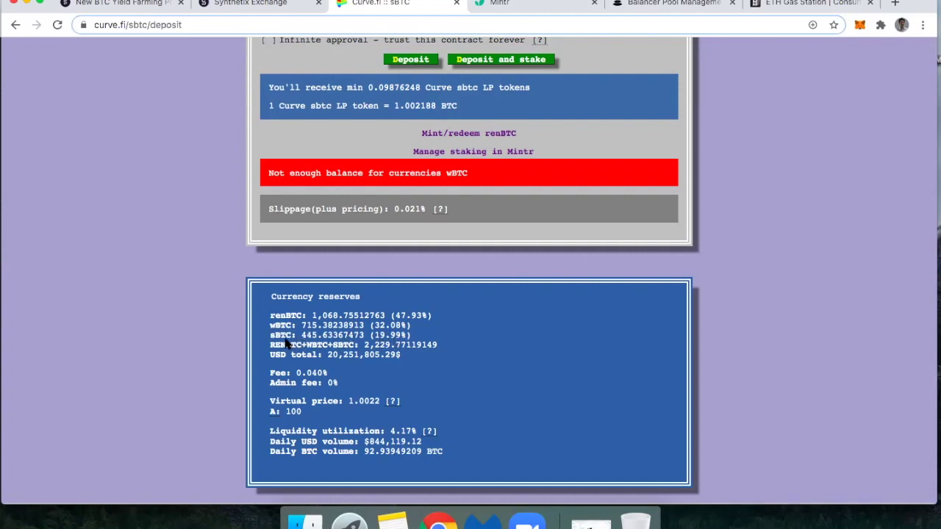
{"action": "scroll", "coordinate": [287, 343], "scroll_direction": "up", "scroll_amount": 10}
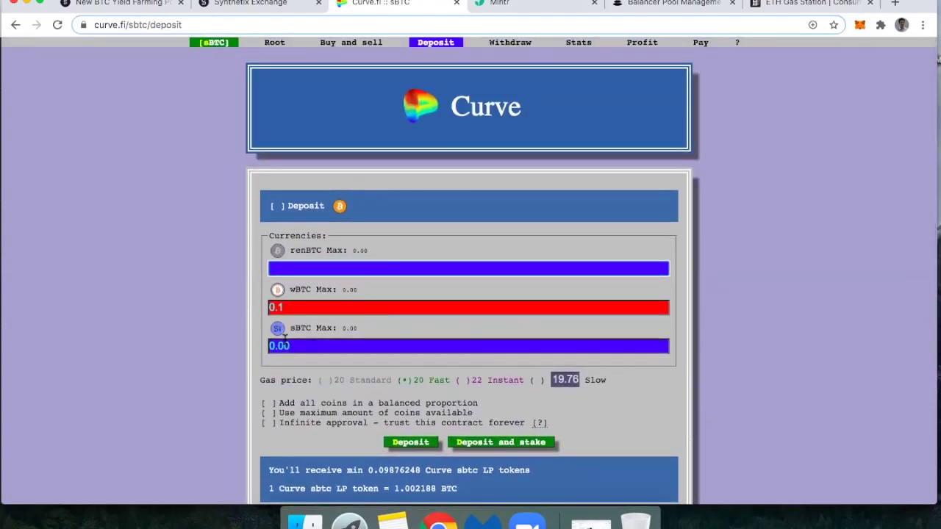
- Turn on the native BTC option for the deposit and set the BTC amount to 0.05
{"action": "left_click", "coordinate": [277, 208]}
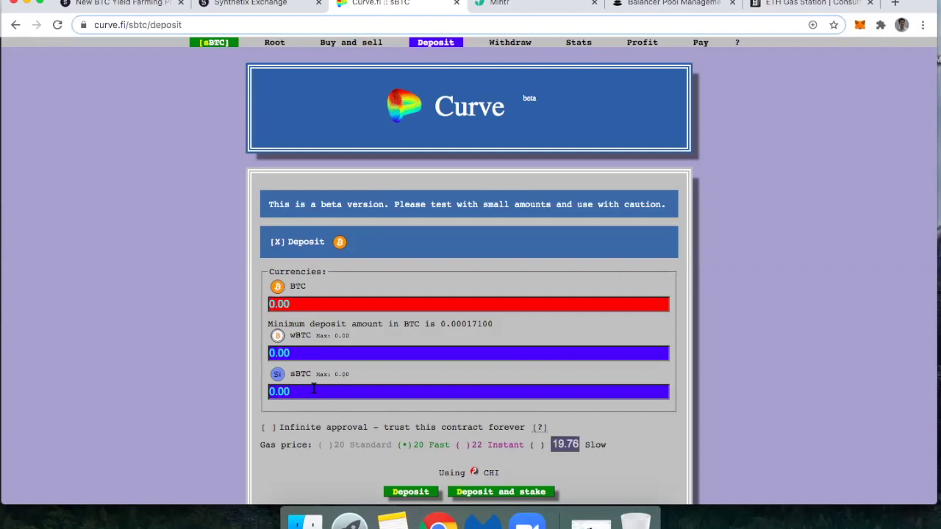
{"action": "left_click", "coordinate": [316, 301]}
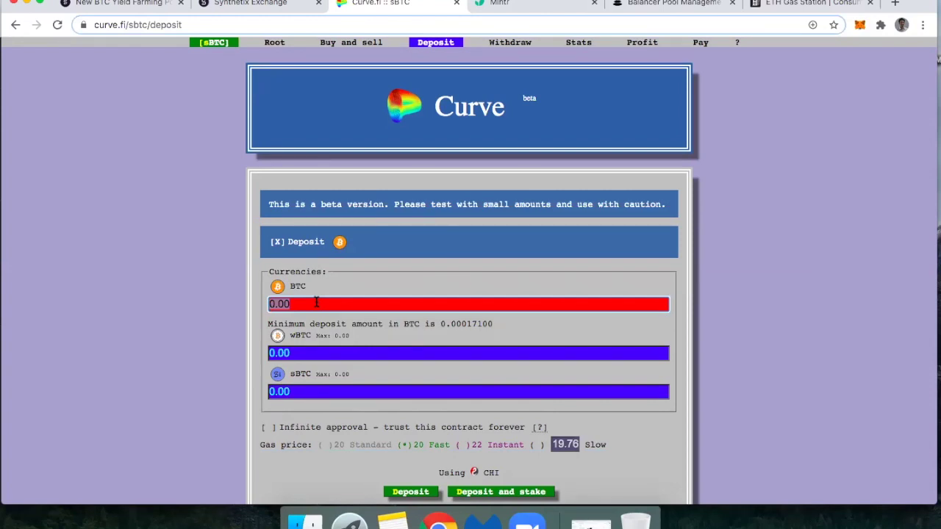
{"action": "type", "text": "0.05"}
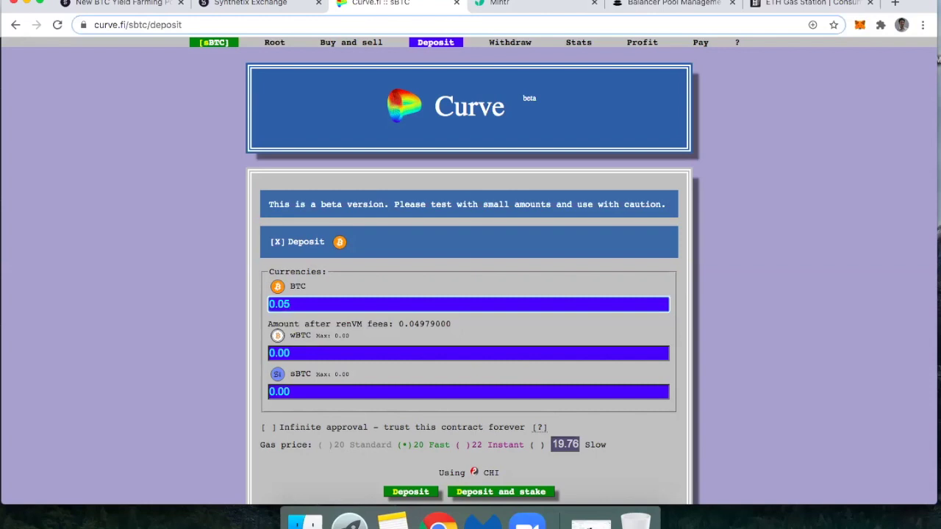
{"action": "scroll", "coordinate": [368, 347], "scroll_direction": "down", "scroll_amount": 2}
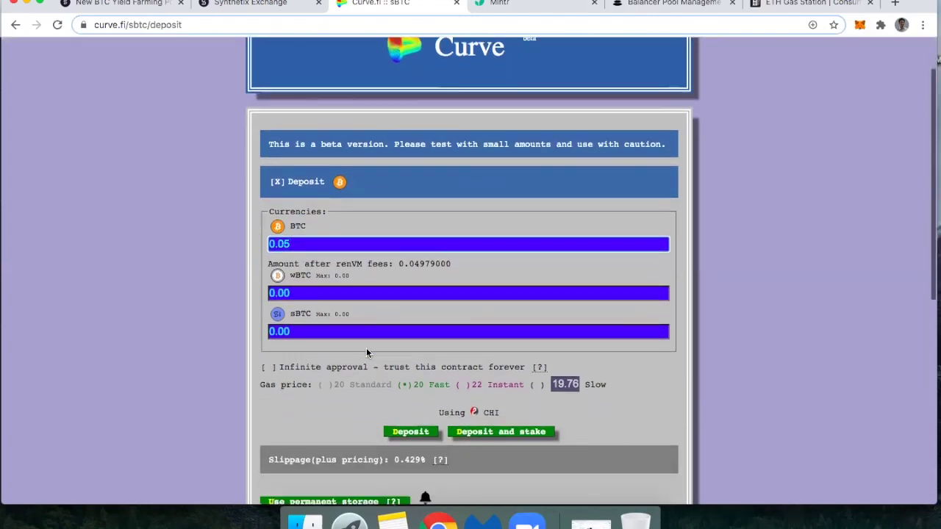
{"action": "scroll", "coordinate": [366, 350], "scroll_direction": "down", "scroll_amount": 3}
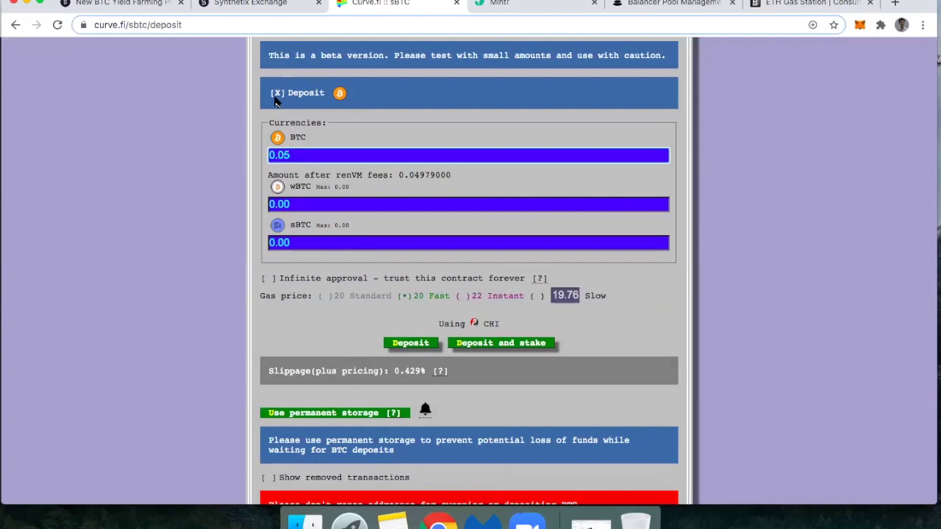
{"action": "scroll", "coordinate": [276, 102], "scroll_direction": "up", "scroll_amount": 1}
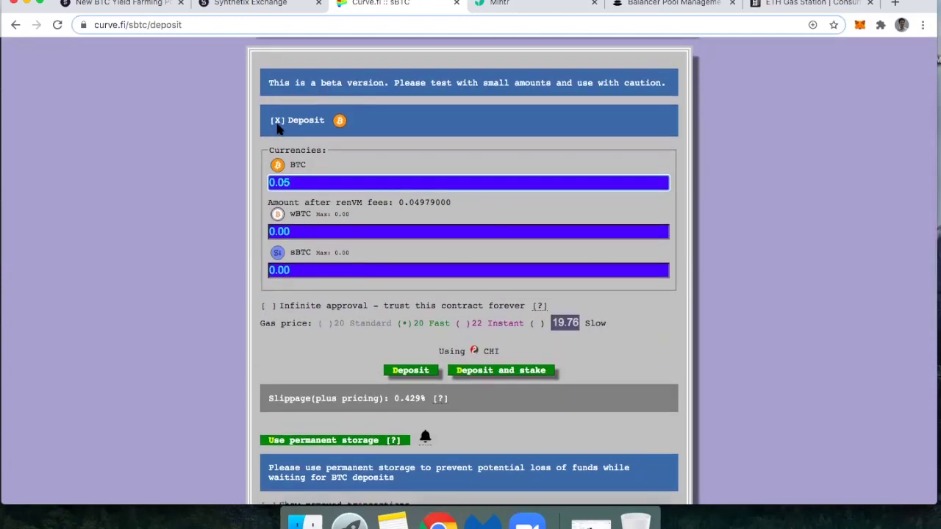
- Turn the native BTC deposit option off and back on, and set the BTC amount to 0.05
{"action": "left_click", "coordinate": [278, 120]}
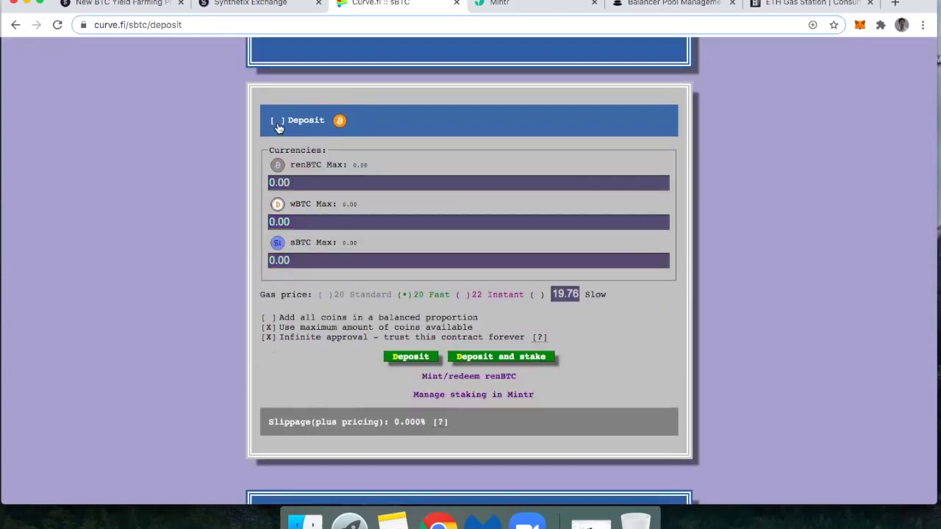
{"action": "scroll", "coordinate": [281, 169], "scroll_direction": "up", "scroll_amount": 2}
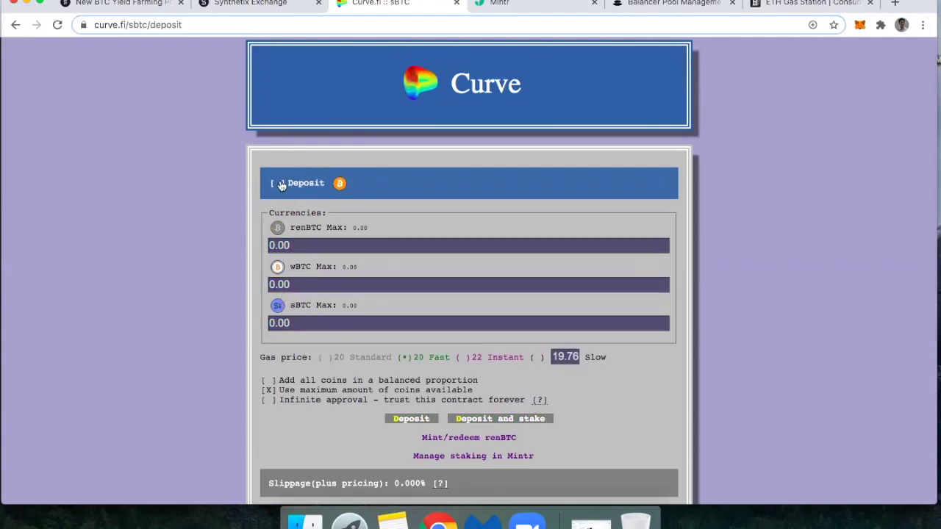
{"action": "left_click", "coordinate": [278, 186]}
{"action": "left_click", "coordinate": [294, 281]}
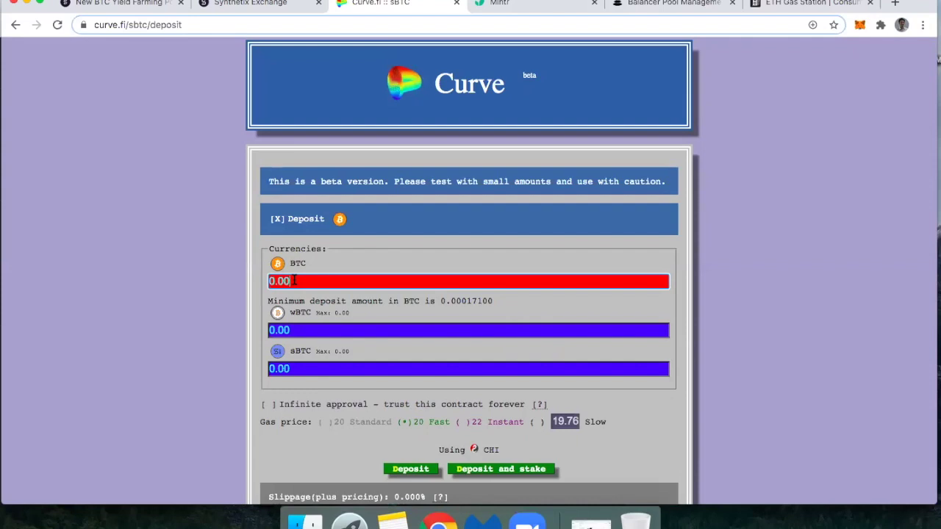
{"action": "type", "text": "0.05"}
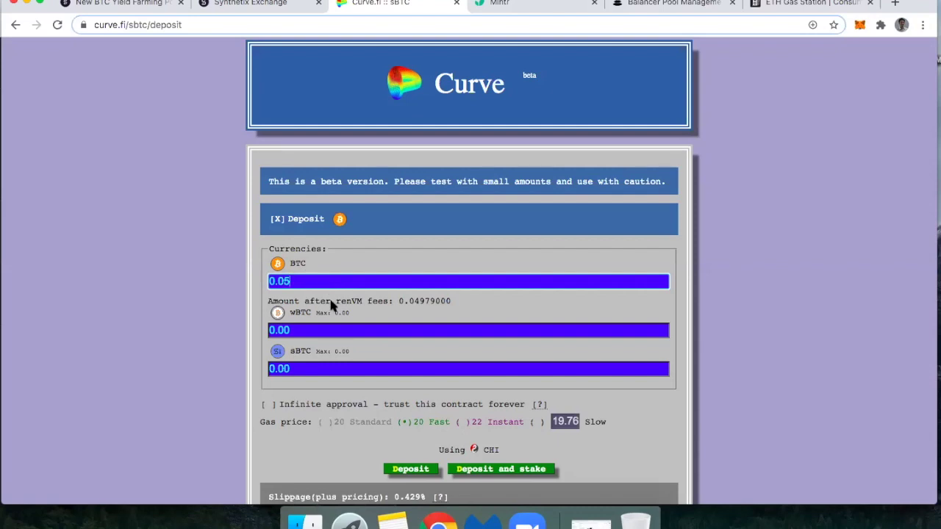
- Review the amount after renVM fees and the available options for depositing or depositing and staking the BTC
{"action": "scroll", "coordinate": [331, 305], "scroll_direction": "down", "scroll_amount": 2}
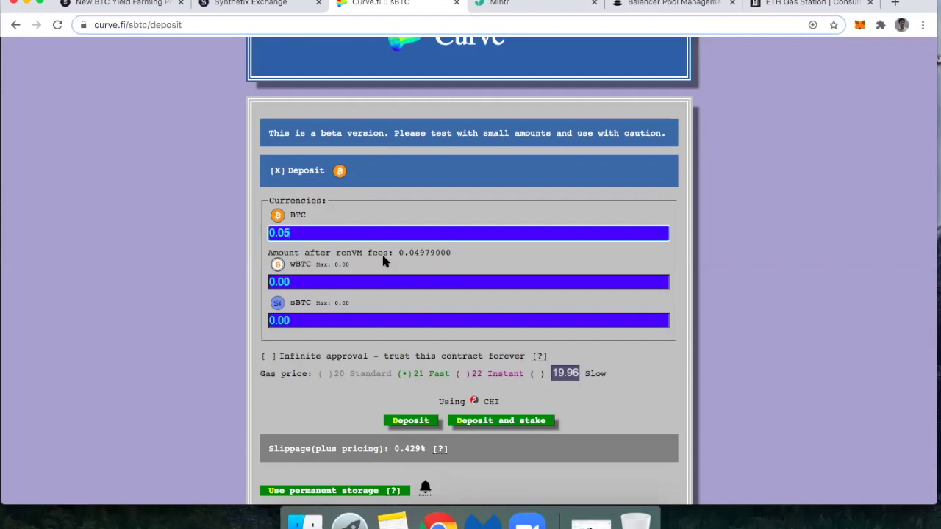
{"action": "scroll", "coordinate": [383, 261], "scroll_direction": "up", "scroll_amount": 2}
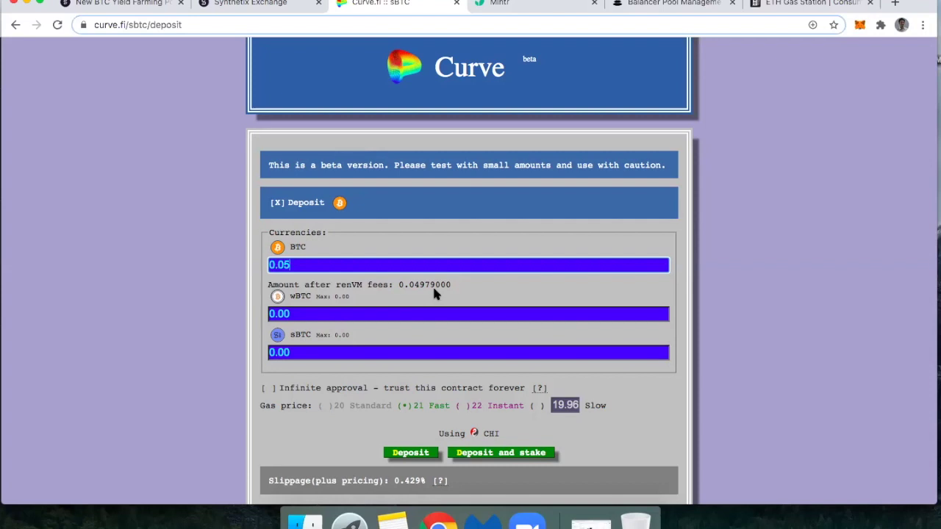
{"action": "scroll", "coordinate": [433, 292], "scroll_direction": "down", "scroll_amount": 4}
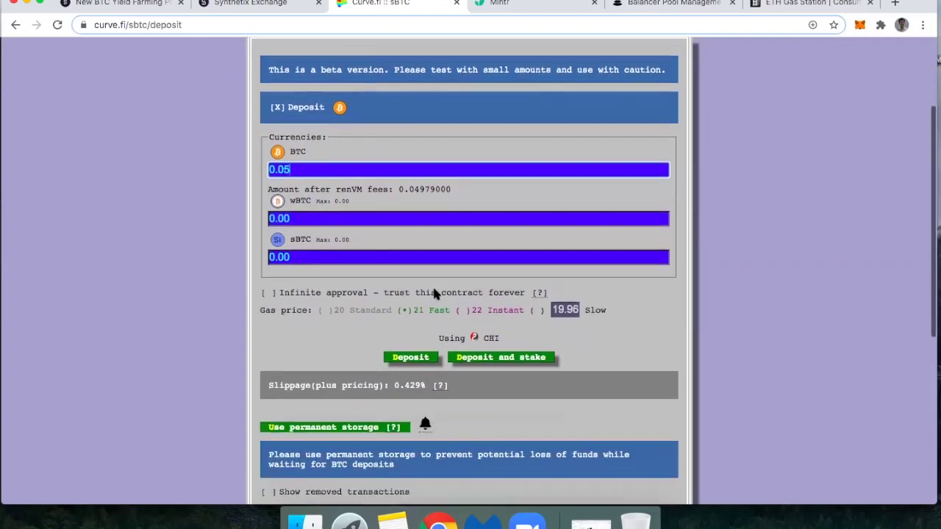
{"action": "scroll", "coordinate": [433, 294], "scroll_direction": "down", "scroll_amount": 2}
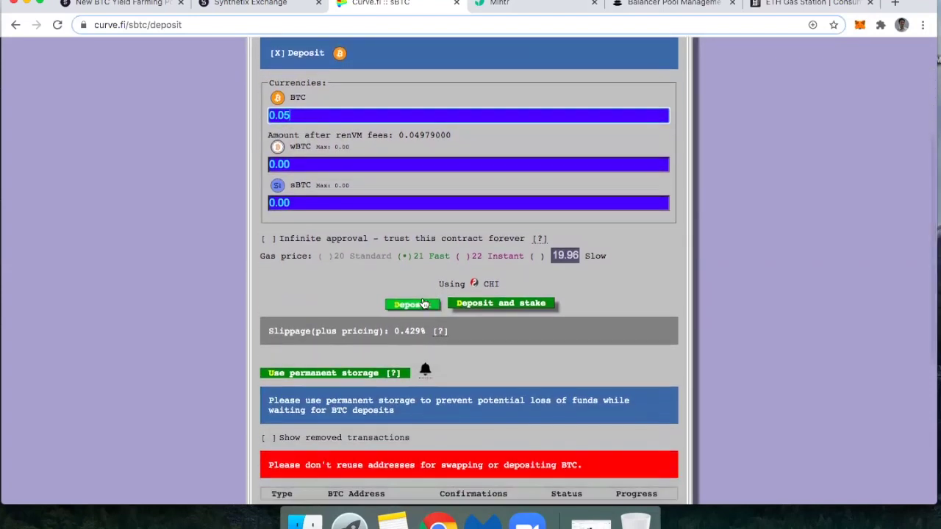
{"action": "left_click", "coordinate": [427, 271]}
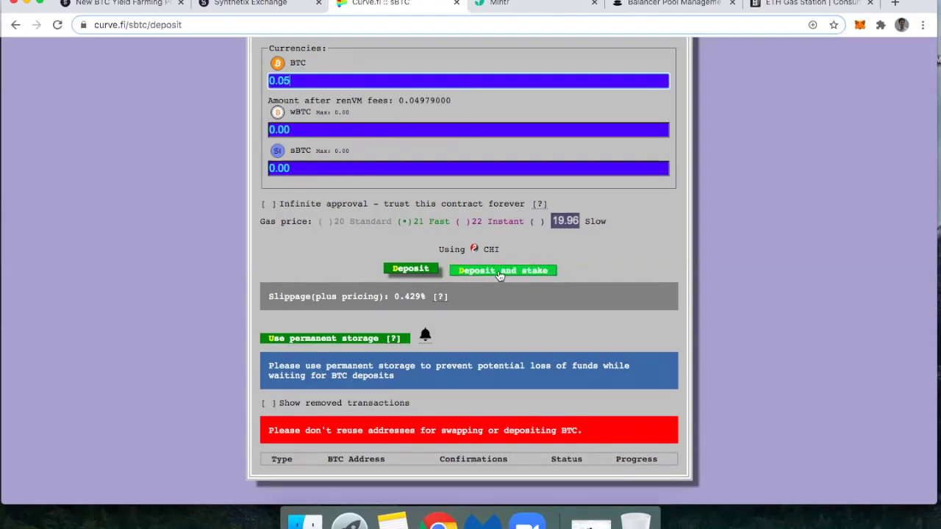
- Check the weekly rewards of the Curvepool sBTC pool in Mintr, and return to the Curve deposit form
{"action": "left_click", "coordinate": [511, 5]}
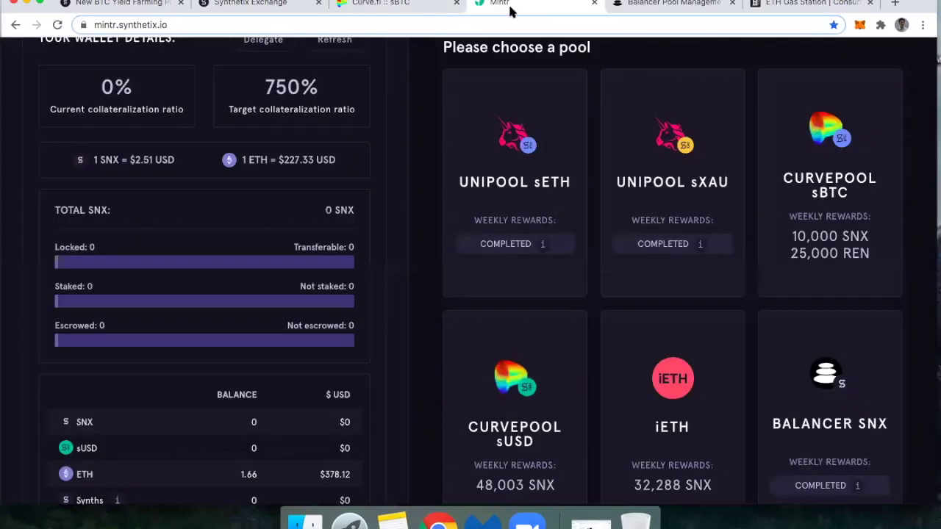
{"action": "scroll", "coordinate": [495, 140], "scroll_direction": "up", "scroll_amount": 3}
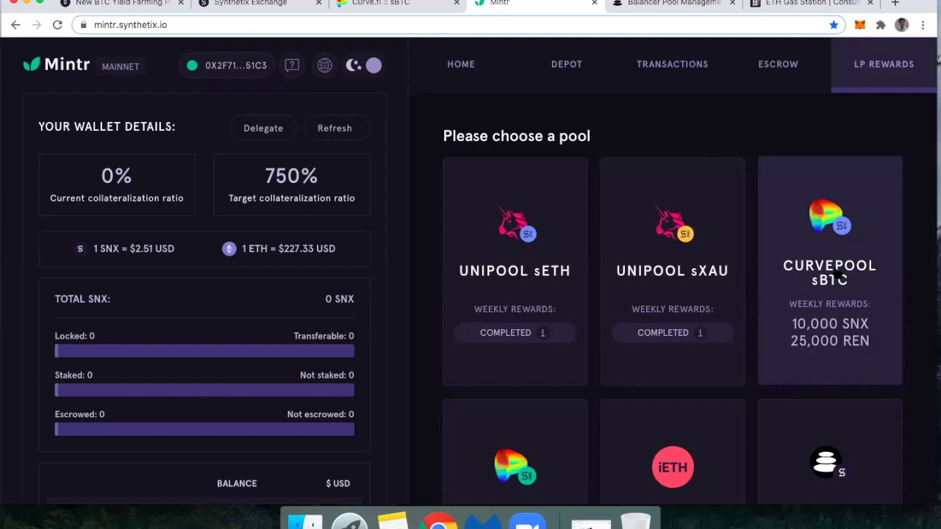
{"action": "left_click", "coordinate": [393, 9]}
{"action": "left_click", "coordinate": [412, 272]}
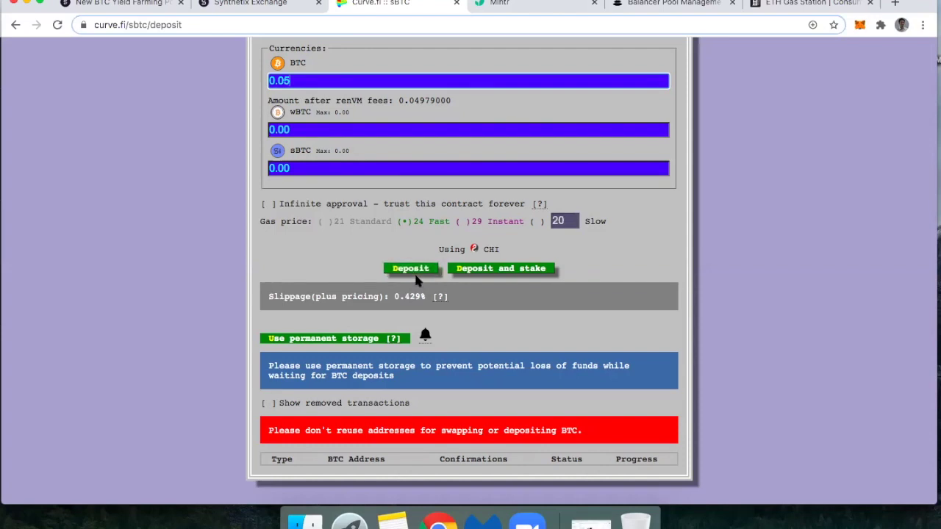
- Switch to Mintr and open the Curvepool sBTC rewards page to view the unlock option for staking Curve LP tokens
{"action": "left_click", "coordinate": [497, 6]}
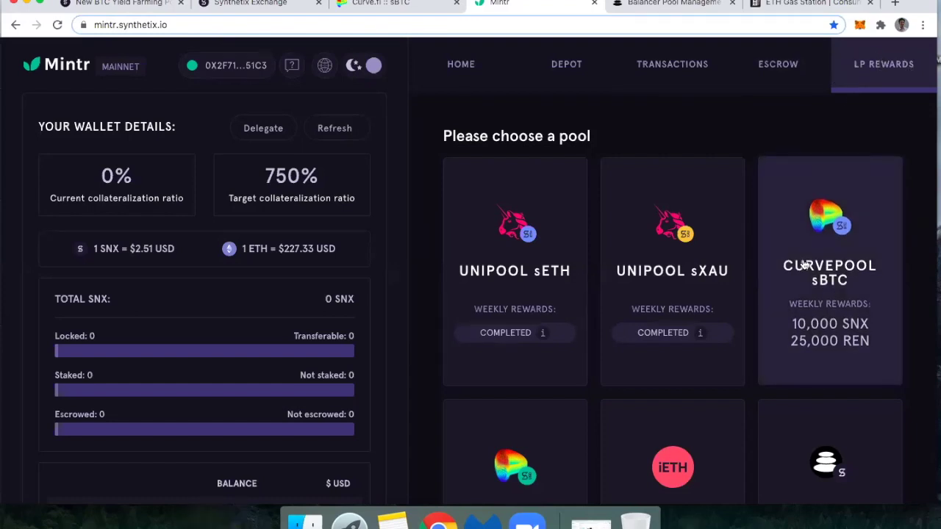
{"action": "left_click", "coordinate": [824, 305]}
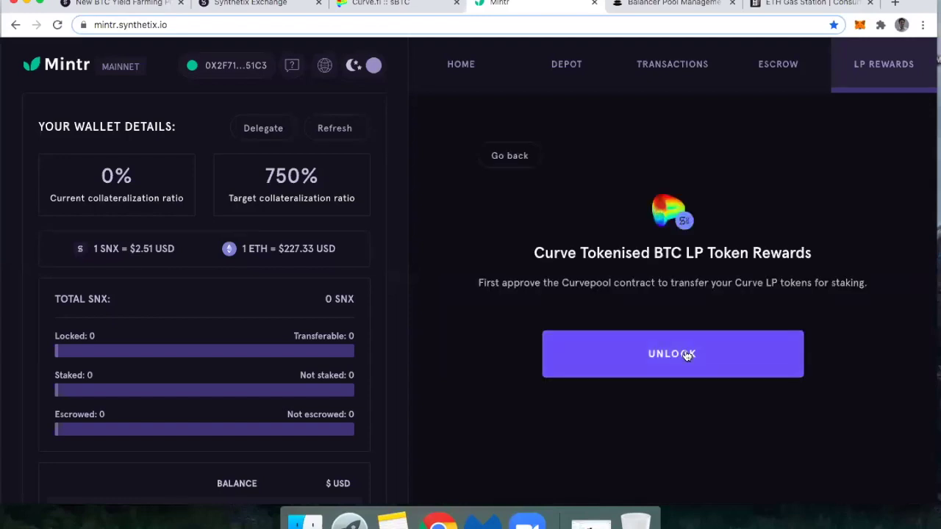
{"action": "left_click", "coordinate": [712, 369]}
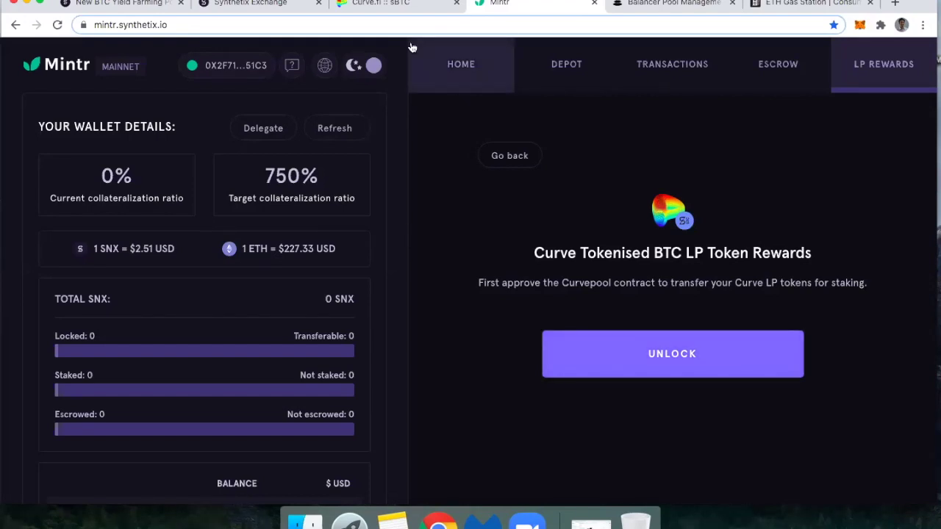
- Switch back to Curve's sBTC deposit page, and deposit and stake the 0.05 BTC
{"action": "left_click", "coordinate": [385, 6]}
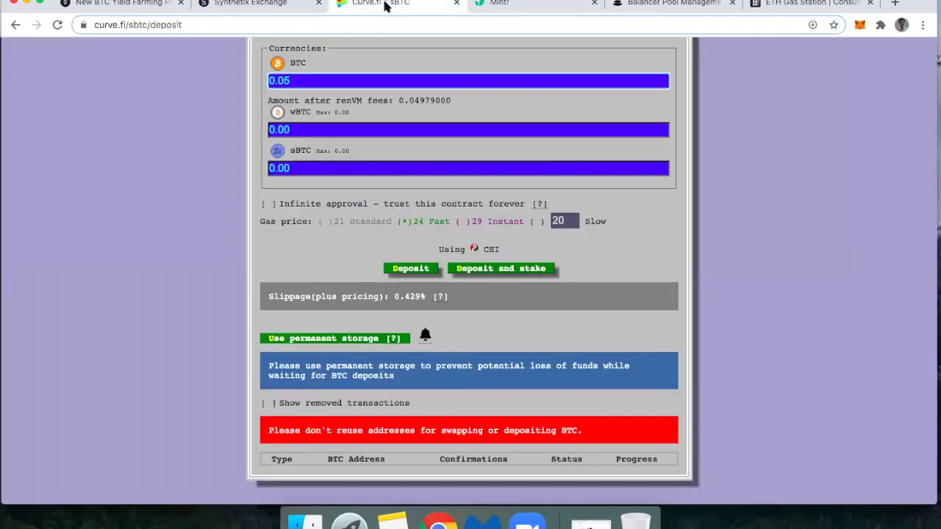
{"action": "scroll", "coordinate": [435, 217], "scroll_direction": "up", "scroll_amount": 3}
{"action": "scroll", "coordinate": [435, 221], "scroll_direction": "up", "scroll_amount": 2}
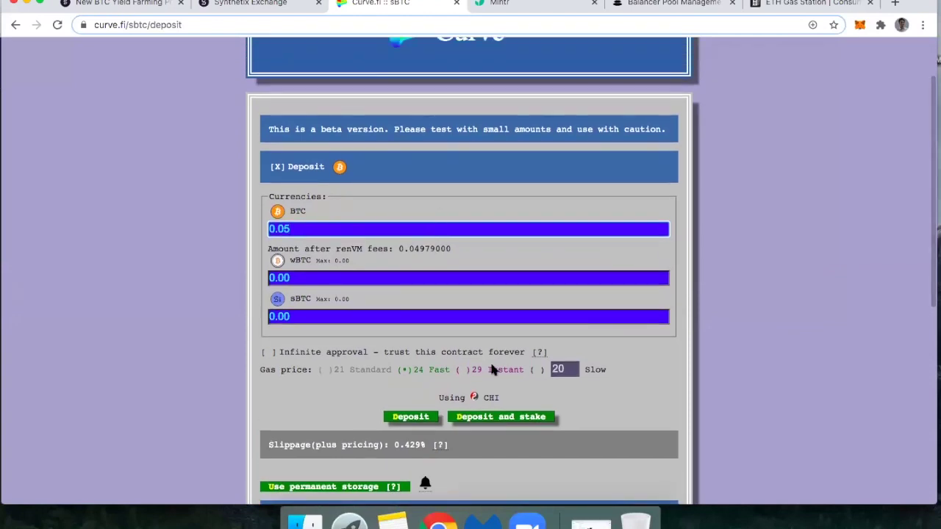
{"action": "left_click", "coordinate": [485, 420]}
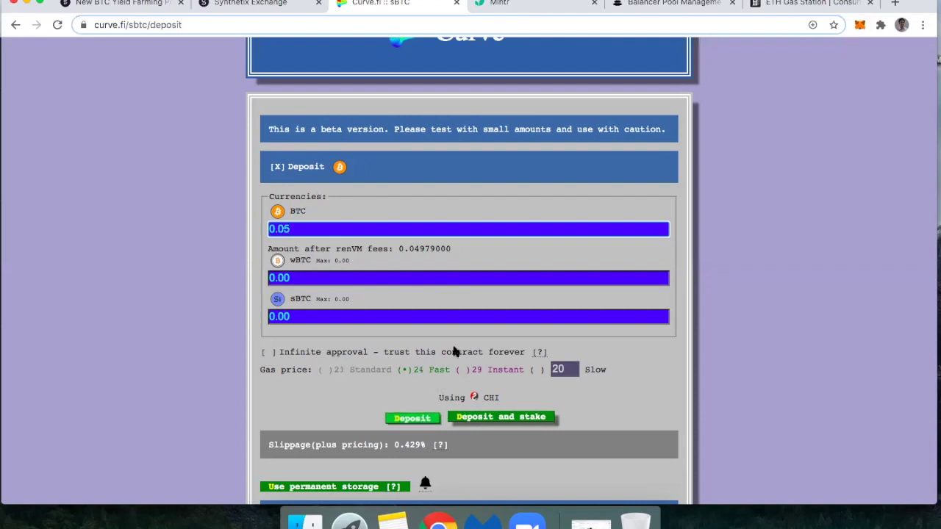
{"action": "scroll", "coordinate": [456, 337], "scroll_direction": "up", "scroll_amount": 3}
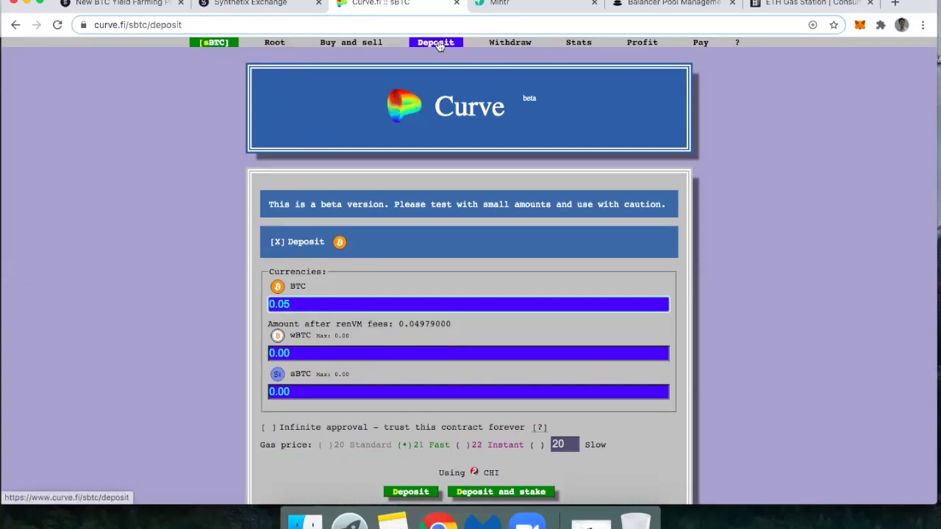
{"action": "scroll", "coordinate": [345, 192], "scroll_direction": "down", "scroll_amount": 4}
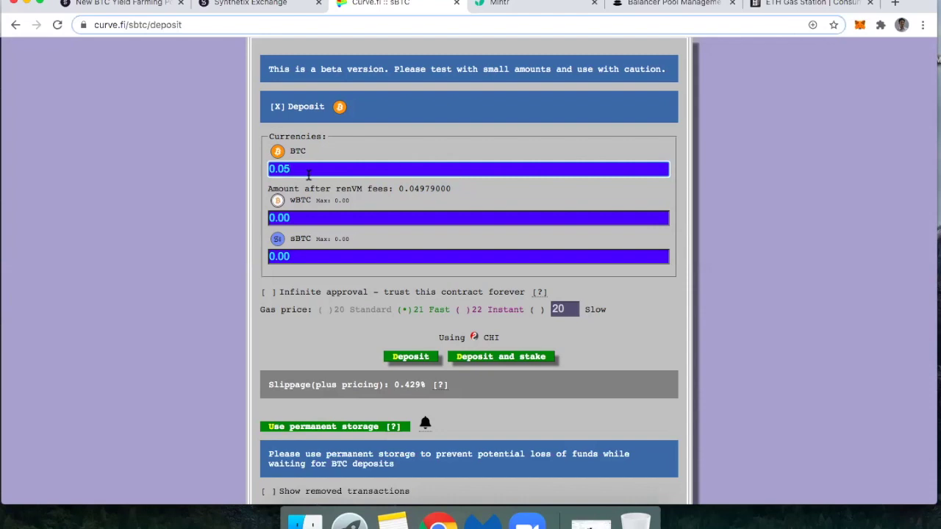
{"action": "scroll", "coordinate": [506, 357], "scroll_direction": "down", "scroll_amount": 1}
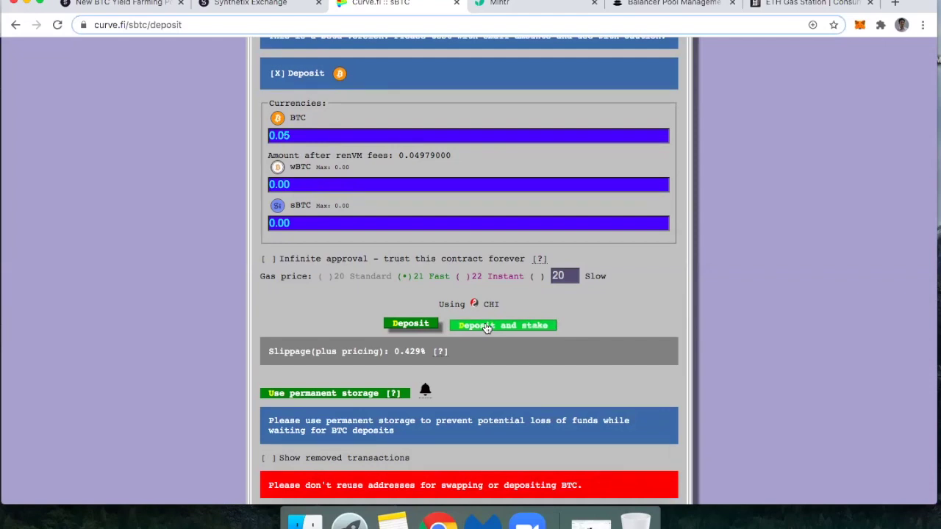
{"action": "left_click", "coordinate": [486, 328]}
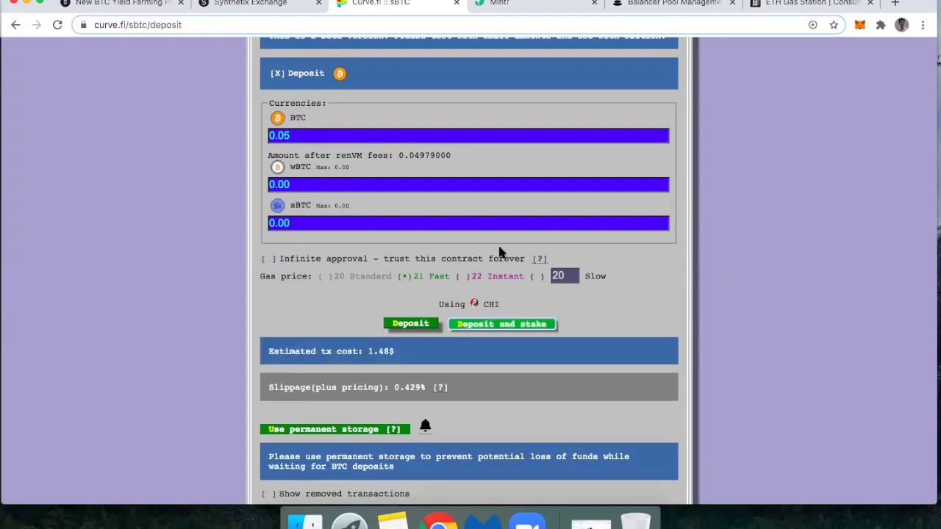
- Examine the pending BTC->sbtcCRV transaction, the estimated transaction cost and the explanation of slippage
{"action": "scroll", "coordinate": [442, 374], "scroll_direction": "down", "scroll_amount": 3}
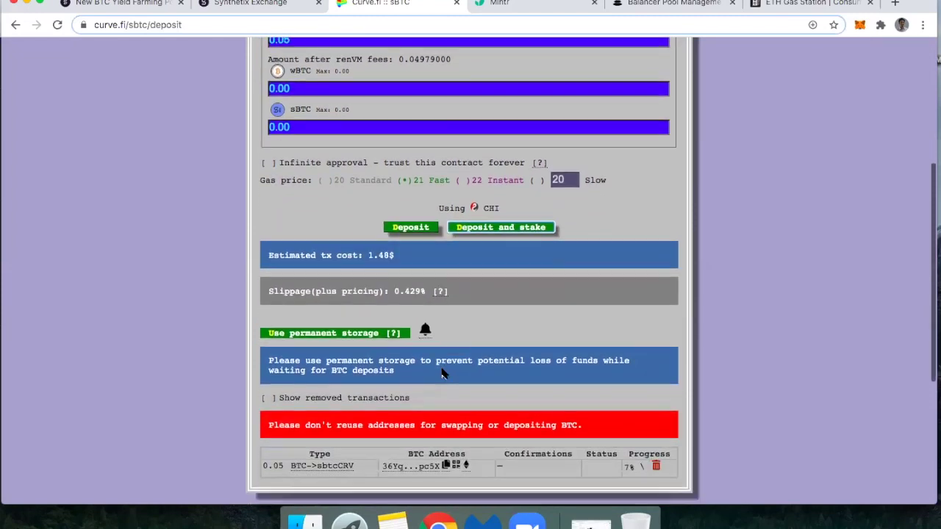
{"action": "scroll", "coordinate": [442, 373], "scroll_direction": "down", "scroll_amount": 1}
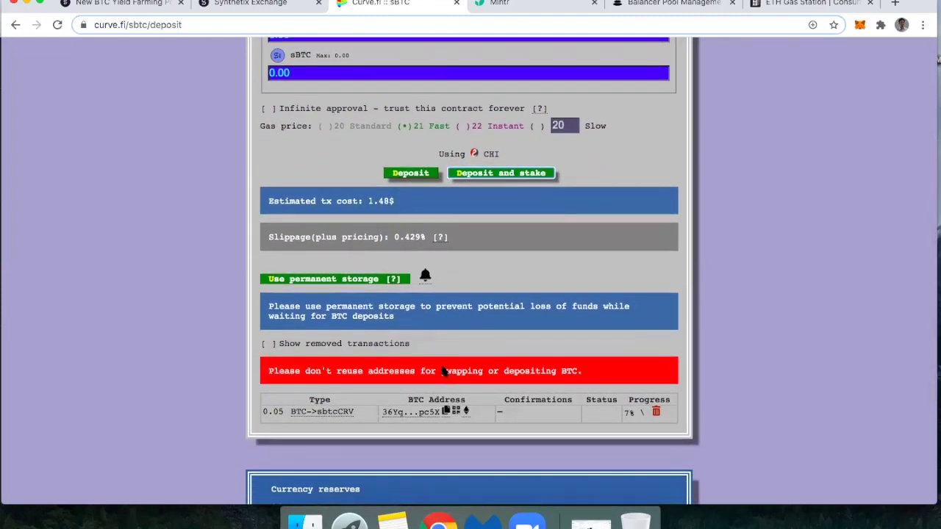
{"action": "left_click", "coordinate": [519, 175]}
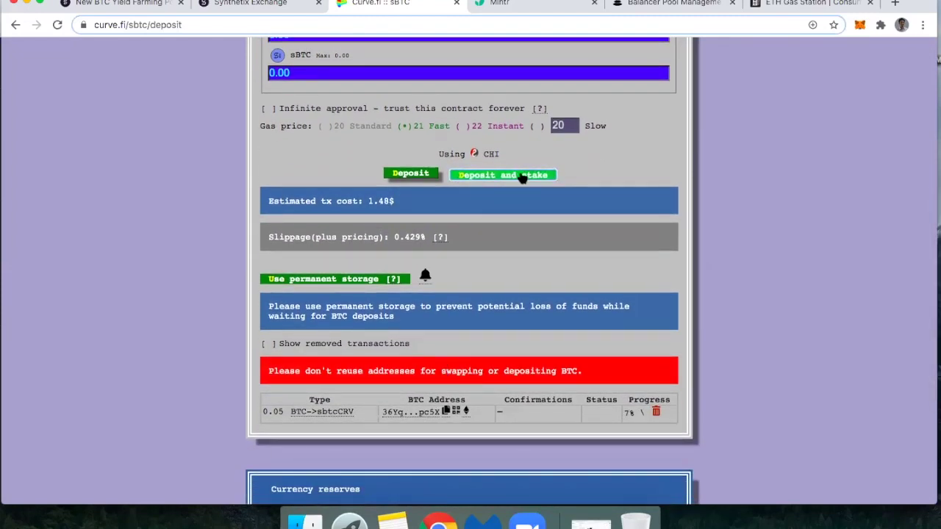
{"action": "scroll", "coordinate": [418, 232], "scroll_direction": "down", "scroll_amount": 1}
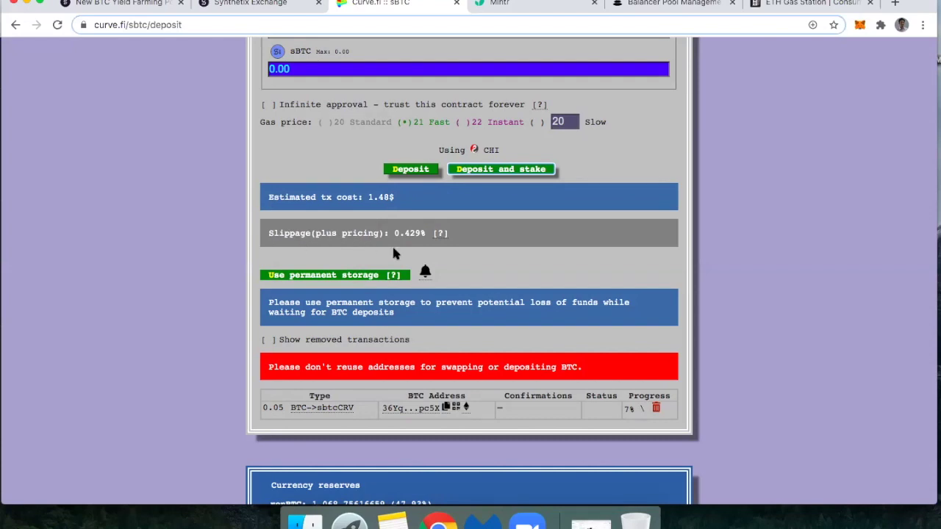
{"action": "mouse_move", "coordinate": [439, 234]}
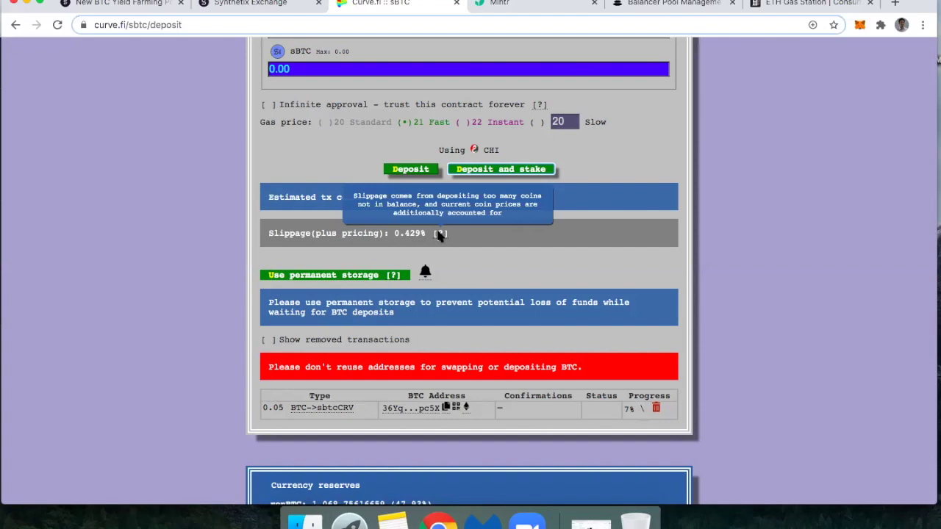
{"action": "scroll", "coordinate": [438, 236], "scroll_direction": "down", "scroll_amount": 1}
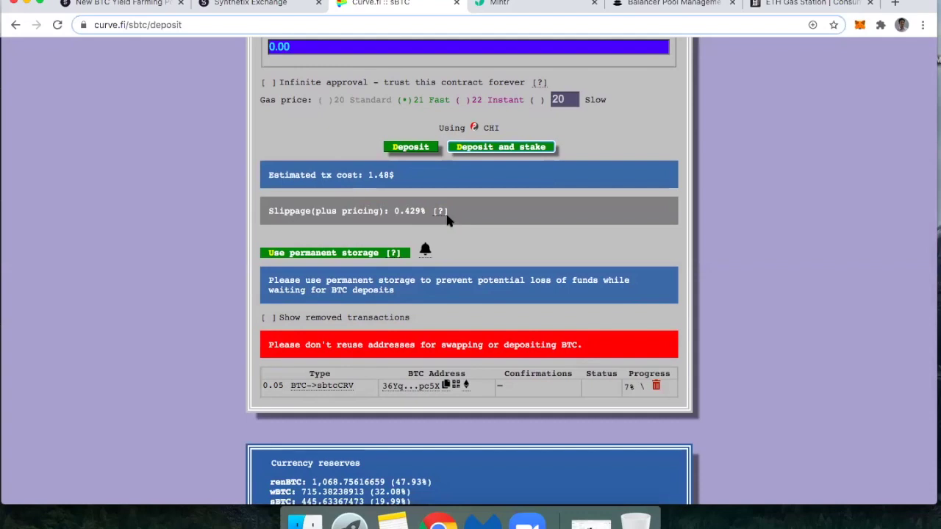
{"action": "mouse_move", "coordinate": [440, 212]}
- Copy the BTC deposit address of the pending BTC->sbtcCRV transaction
{"action": "scroll", "coordinate": [451, 219], "scroll_direction": "down", "scroll_amount": 5}
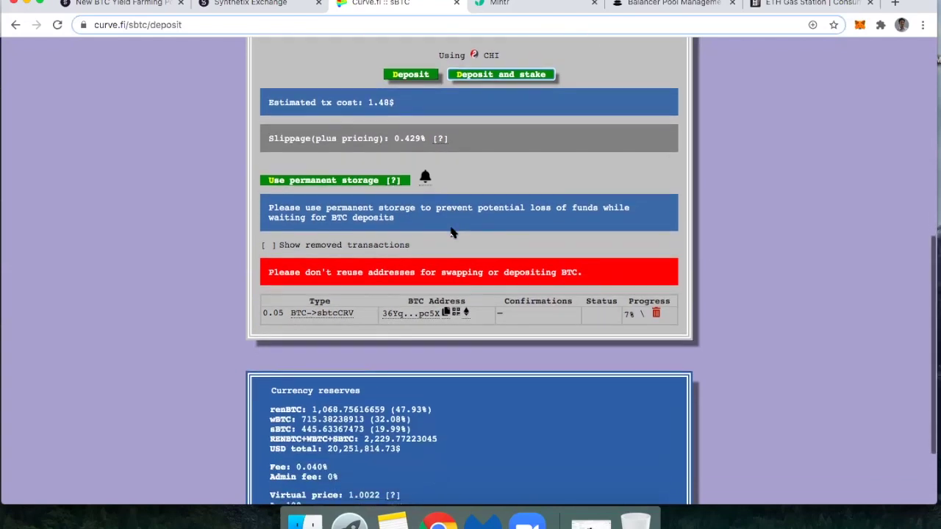
{"action": "scroll", "coordinate": [452, 233], "scroll_direction": "down", "scroll_amount": 1}
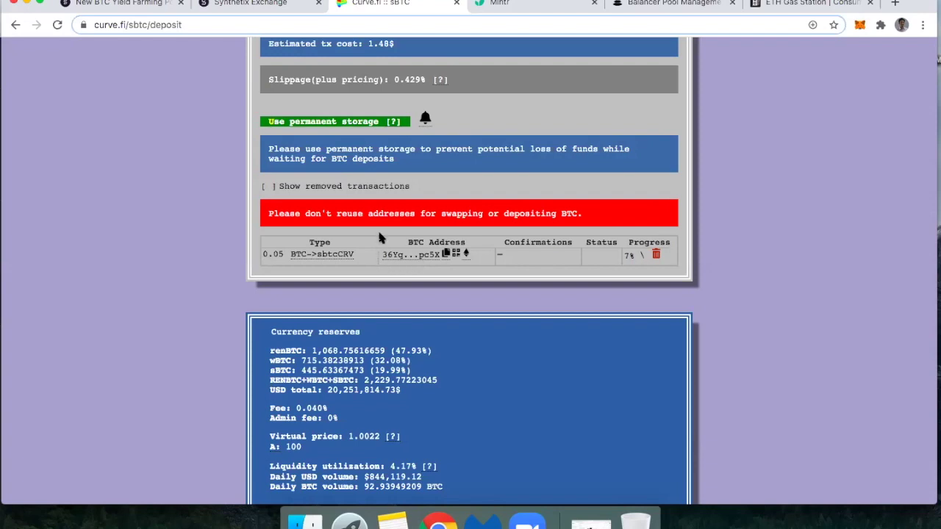
{"action": "left_click", "coordinate": [446, 254]}
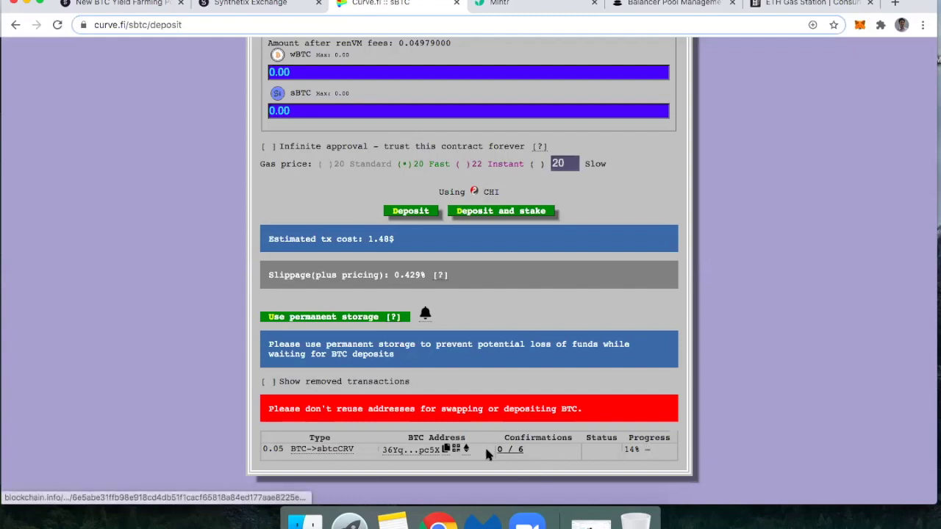
- Review the confirmations and progress of the BTC->sbtcCRV transaction along with the deposit form's amounts
{"action": "mouse_move", "coordinate": [467, 450]}
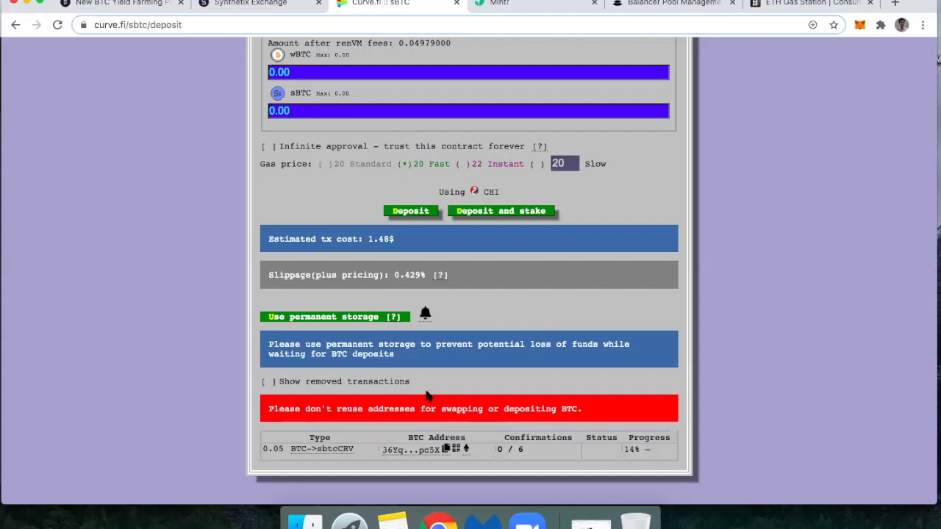
{"action": "left_click", "coordinate": [409, 215]}
{"action": "scroll", "coordinate": [353, 350], "scroll_direction": "up", "scroll_amount": 3}
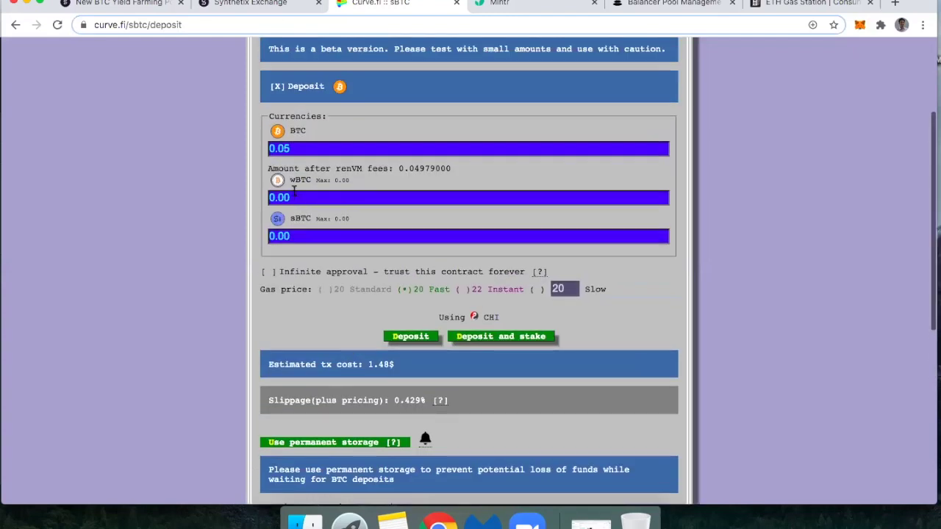
{"action": "scroll", "coordinate": [320, 351], "scroll_direction": "down", "scroll_amount": 4}
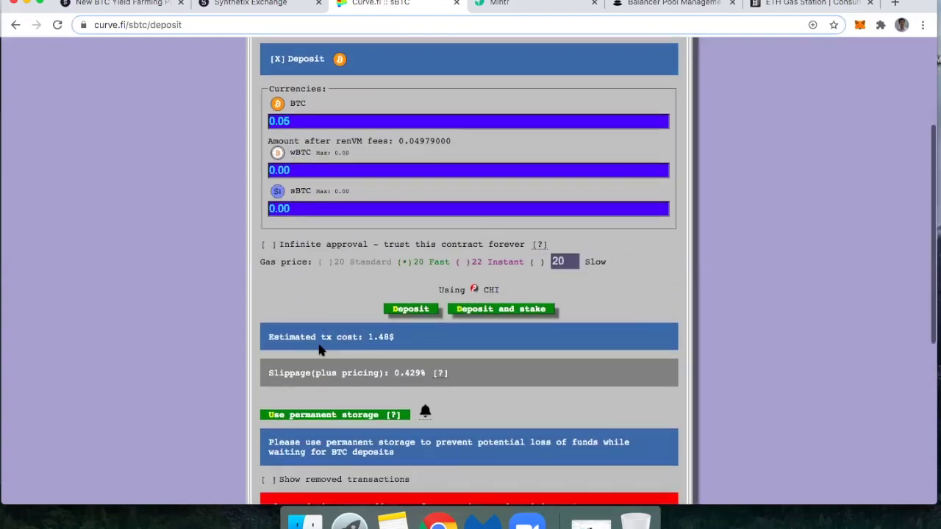
{"action": "scroll", "coordinate": [321, 351], "scroll_direction": "up", "scroll_amount": 1}
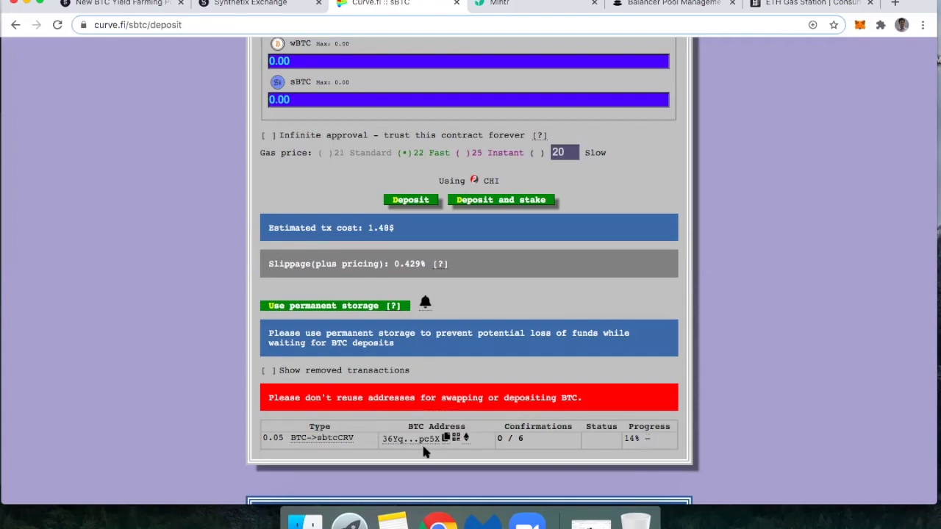
- Review the 0.05 BTC deposit amounts, the deposit and stake option, and the confirmations of the pending BTC->sbtcCRV transaction
{"action": "left_click", "coordinate": [405, 203]}
{"action": "scroll", "coordinate": [403, 209], "scroll_direction": "up", "scroll_amount": 3}
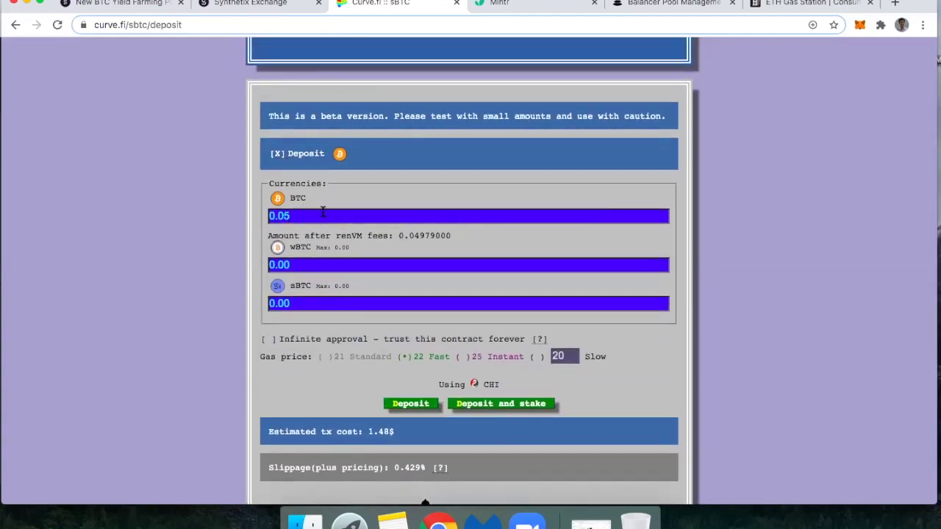
{"action": "scroll", "coordinate": [363, 332], "scroll_direction": "down", "scroll_amount": 3}
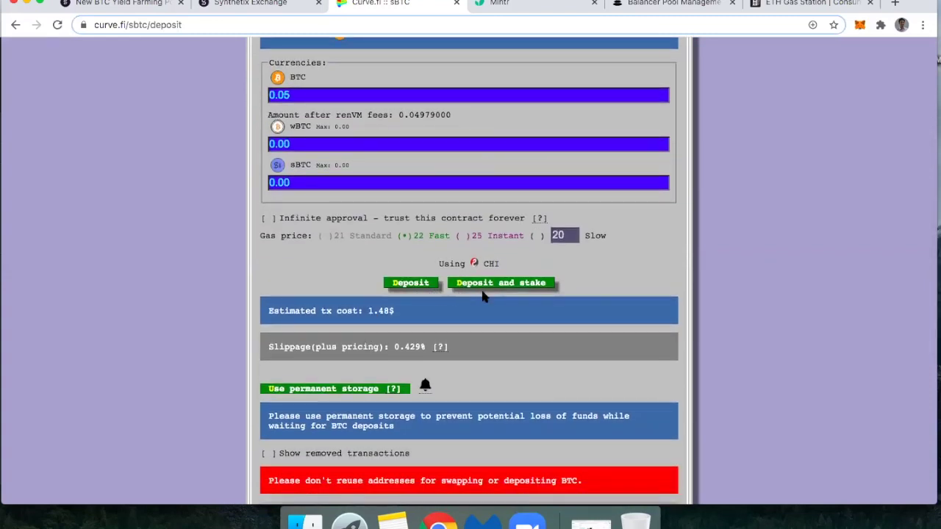
{"action": "left_click", "coordinate": [502, 286]}
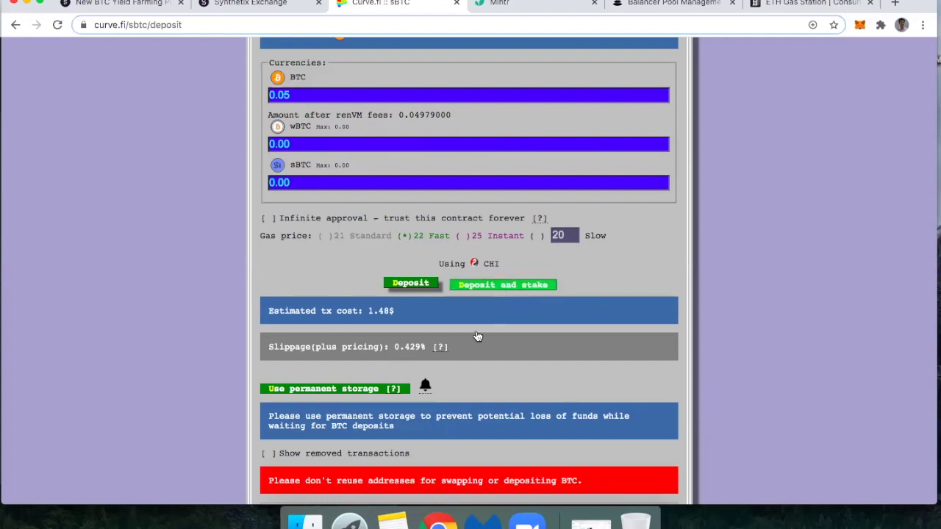
{"action": "scroll", "coordinate": [474, 336], "scroll_direction": "down", "scroll_amount": 5}
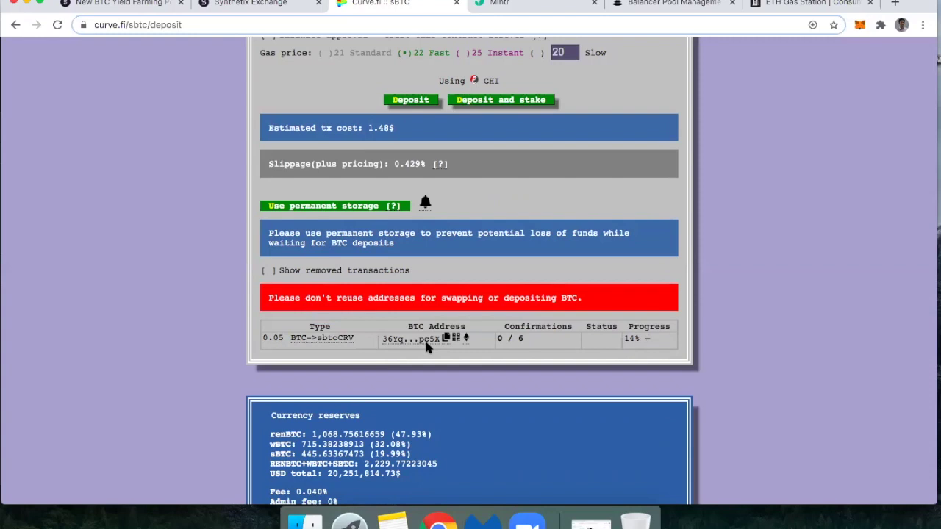
{"action": "mouse_move", "coordinate": [466, 339]}
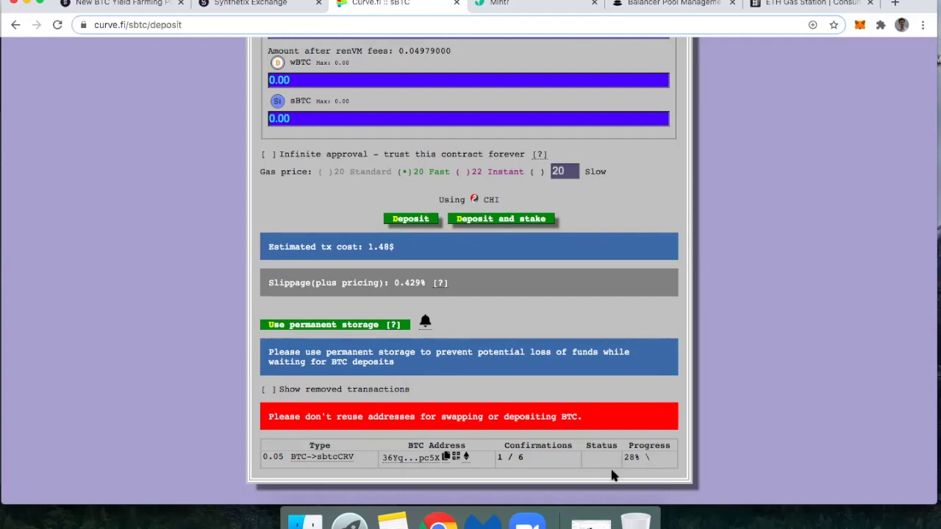
{"action": "left_click", "coordinate": [519, 459]}
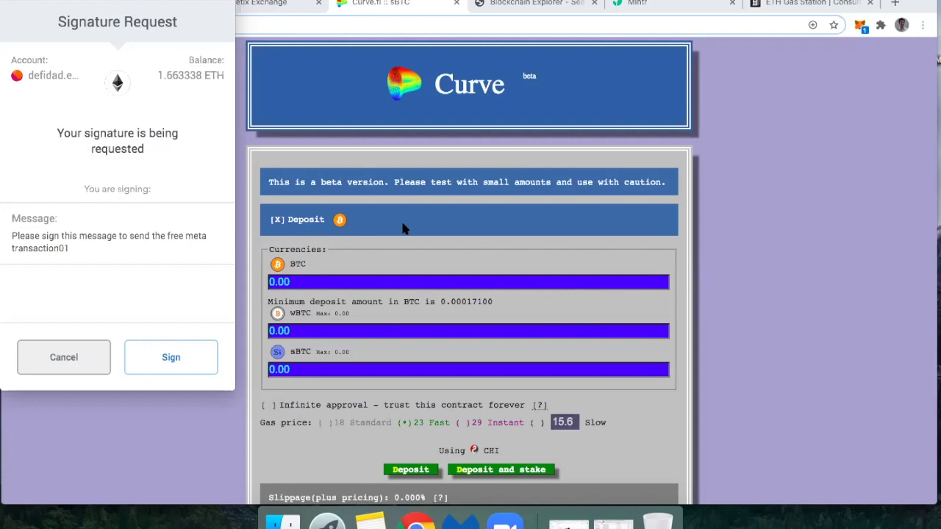
- Check the BTC->sbtcCRV transaction's confirmations and sign the MetaMask message request for sending the free meta transaction
{"action": "scroll", "coordinate": [403, 229], "scroll_direction": "down", "scroll_amount": 4}
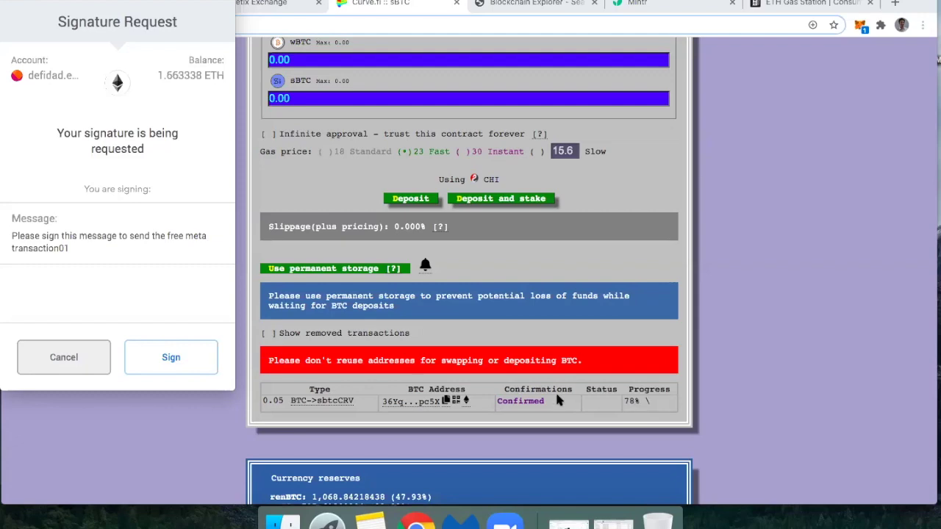
{"action": "scroll", "coordinate": [428, 355], "scroll_direction": "up", "scroll_amount": 5}
{"action": "scroll", "coordinate": [428, 356], "scroll_direction": "up", "scroll_amount": 1}
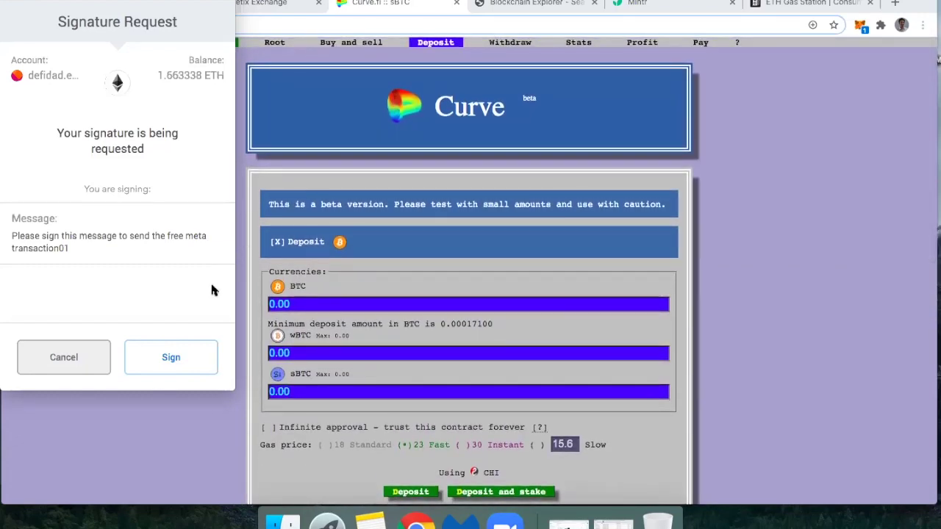
{"action": "scroll", "coordinate": [357, 383], "scroll_direction": "down", "scroll_amount": 5}
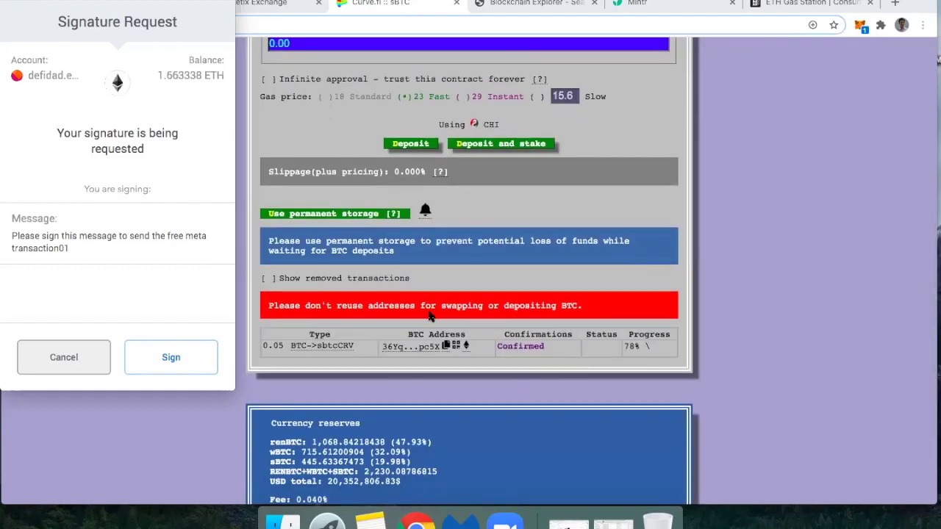
{"action": "scroll", "coordinate": [429, 315], "scroll_direction": "up", "scroll_amount": 5}
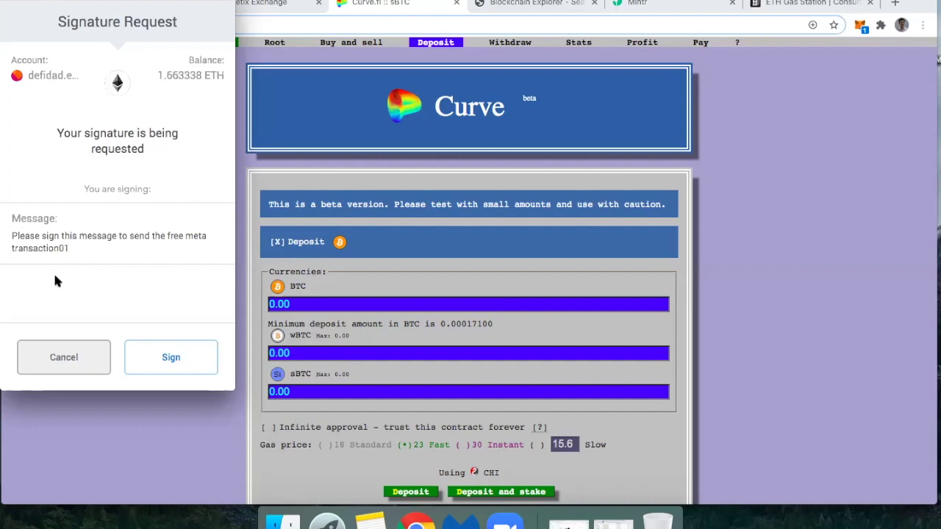
{"action": "left_click", "coordinate": [168, 364]}
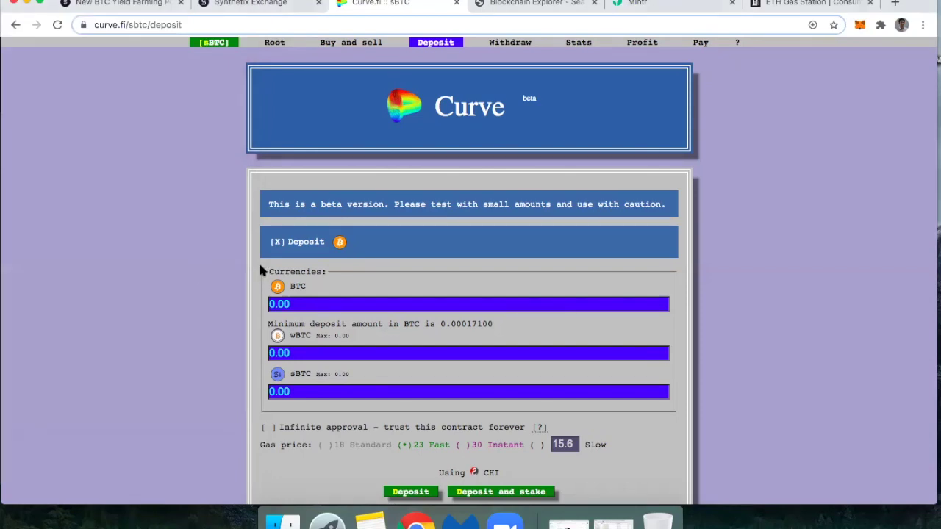
- Monitor the progress of the BTC->sbtcCRV transaction and look over the deposit form's BTC, wBTC and sBTC amounts
{"action": "scroll", "coordinate": [398, 285], "scroll_direction": "down", "scroll_amount": 2}
{"action": "scroll", "coordinate": [399, 286], "scroll_direction": "down", "scroll_amount": 5}
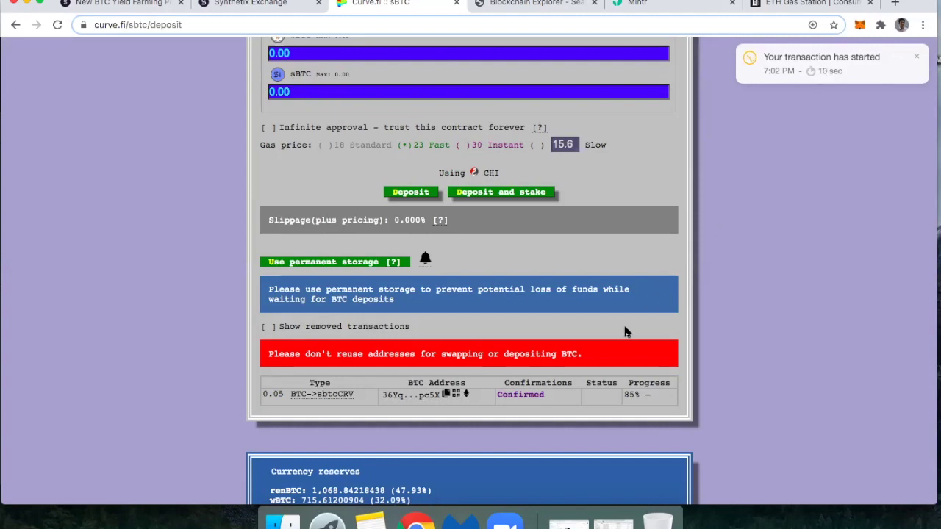
{"action": "scroll", "coordinate": [500, 349], "scroll_direction": "up", "scroll_amount": 1}
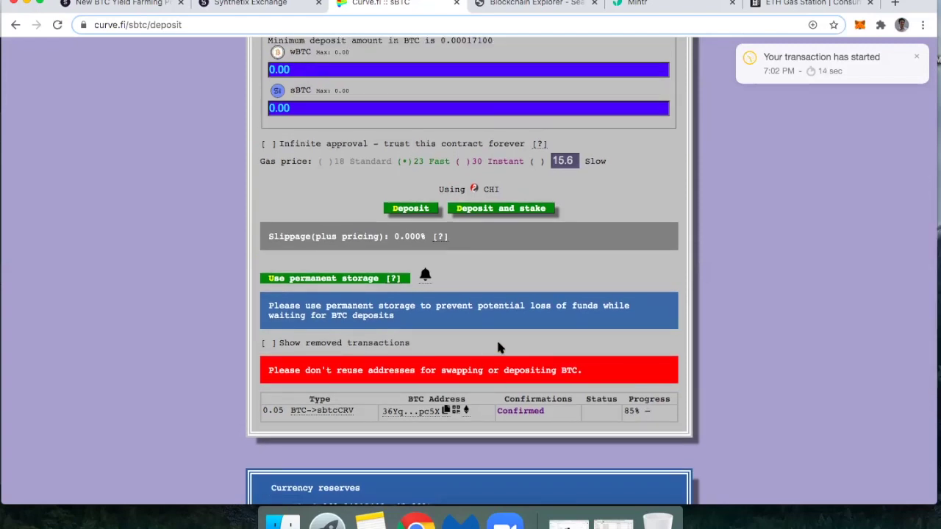
{"action": "scroll", "coordinate": [459, 324], "scroll_direction": "up", "scroll_amount": 5}
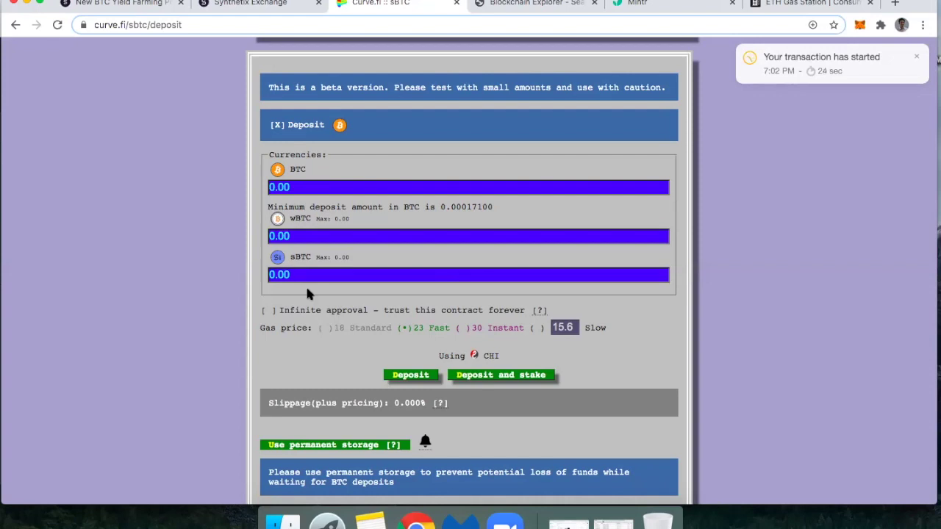
{"action": "scroll", "coordinate": [307, 293], "scroll_direction": "up", "scroll_amount": 1}
{"action": "scroll", "coordinate": [307, 293], "scroll_direction": "down", "scroll_amount": 5}
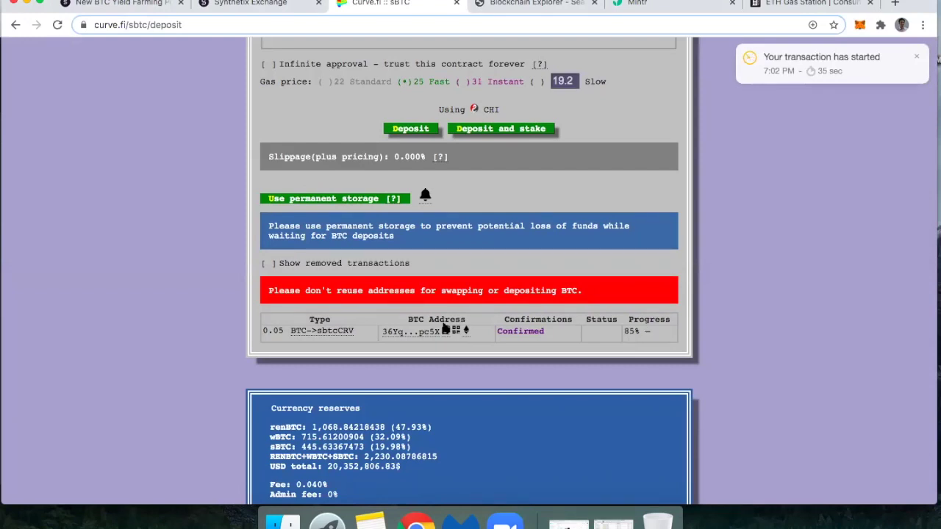
{"action": "mouse_move", "coordinate": [466, 335]}
{"action": "scroll", "coordinate": [690, 257], "scroll_direction": "up", "scroll_amount": 3}
{"action": "scroll", "coordinate": [690, 258], "scroll_direction": "up", "scroll_amount": 1}
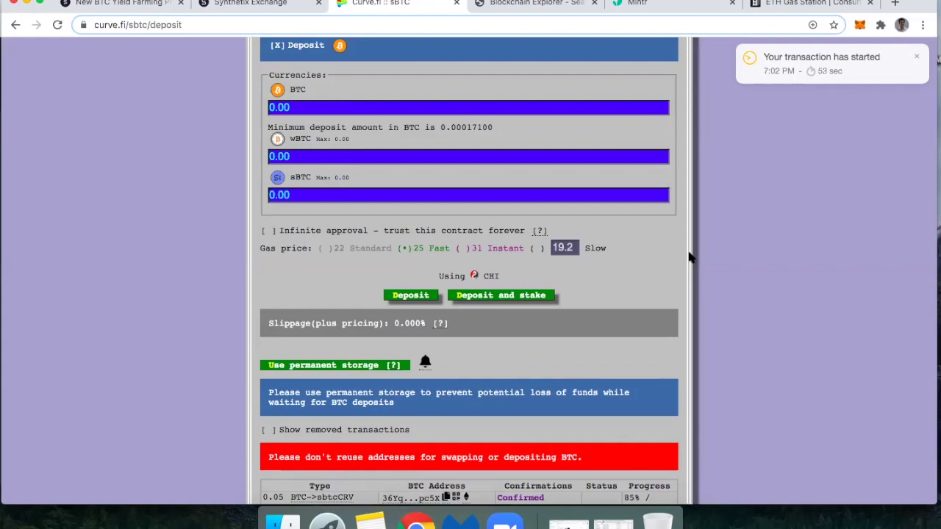
{"action": "scroll", "coordinate": [689, 257], "scroll_direction": "up", "scroll_amount": 3}
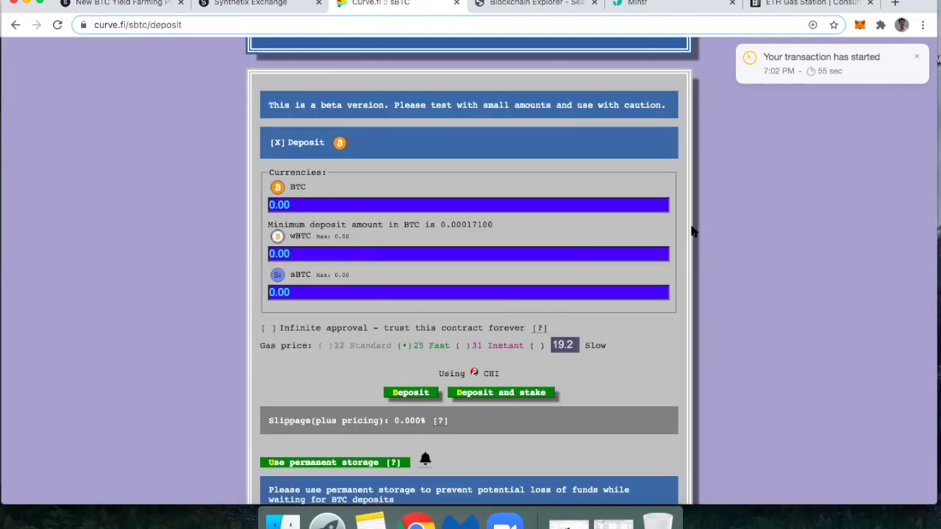
{"action": "scroll", "coordinate": [692, 231], "scroll_direction": "up", "scroll_amount": 2}
{"action": "scroll", "coordinate": [692, 231], "scroll_direction": "up", "scroll_amount": 1}
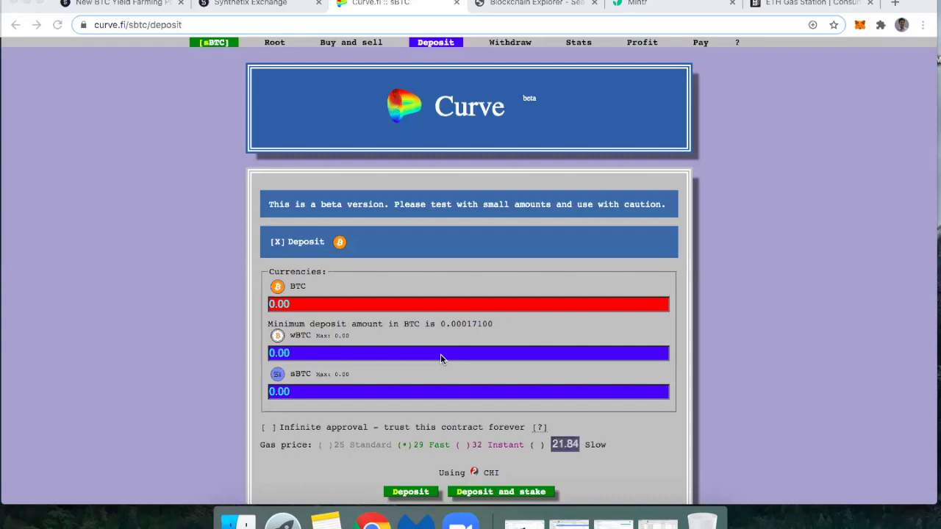
- Reload Curve's sBTC deposit page, dismissing the wallet authorization notice, and turn native BTC deposit back on
{"action": "left_click", "coordinate": [58, 27]}
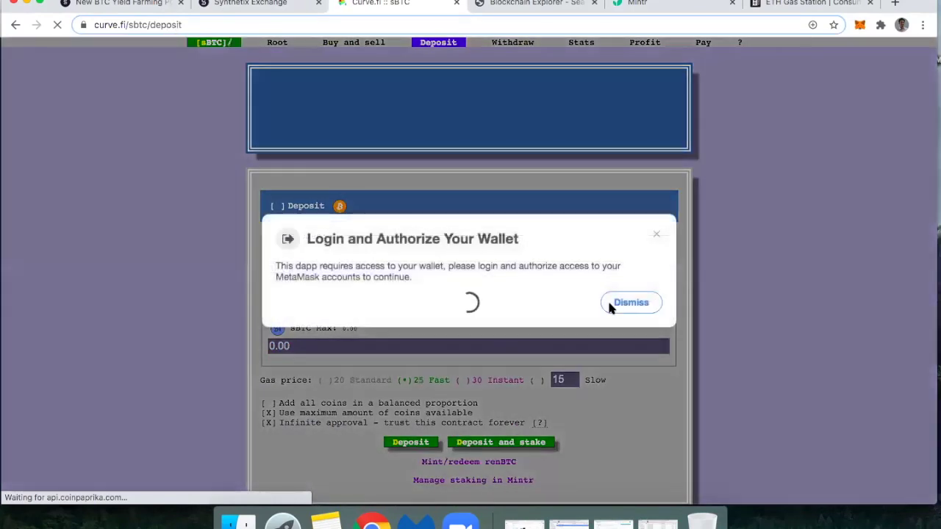
{"action": "left_click", "coordinate": [630, 303]}
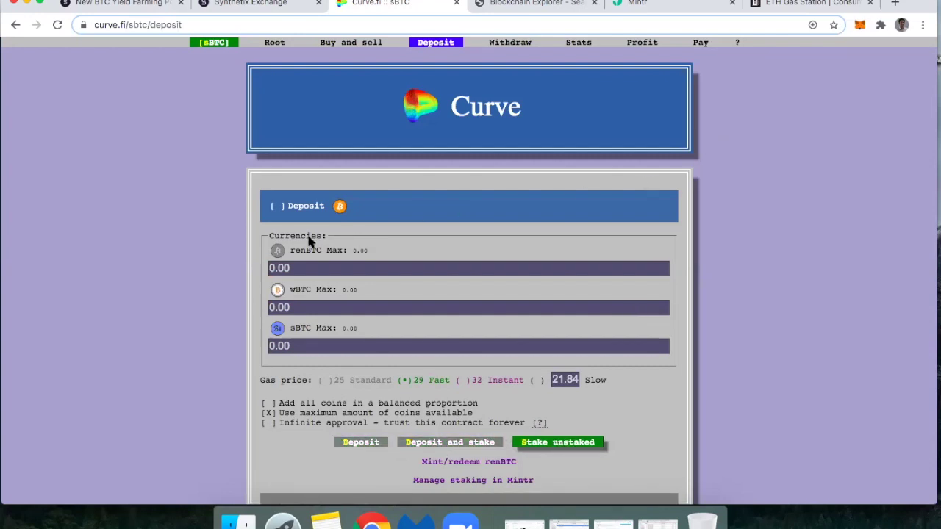
{"action": "scroll", "coordinate": [288, 337], "scroll_direction": "down", "scroll_amount": 5}
{"action": "scroll", "coordinate": [289, 338], "scroll_direction": "up", "scroll_amount": 5}
{"action": "left_click", "coordinate": [278, 207]}
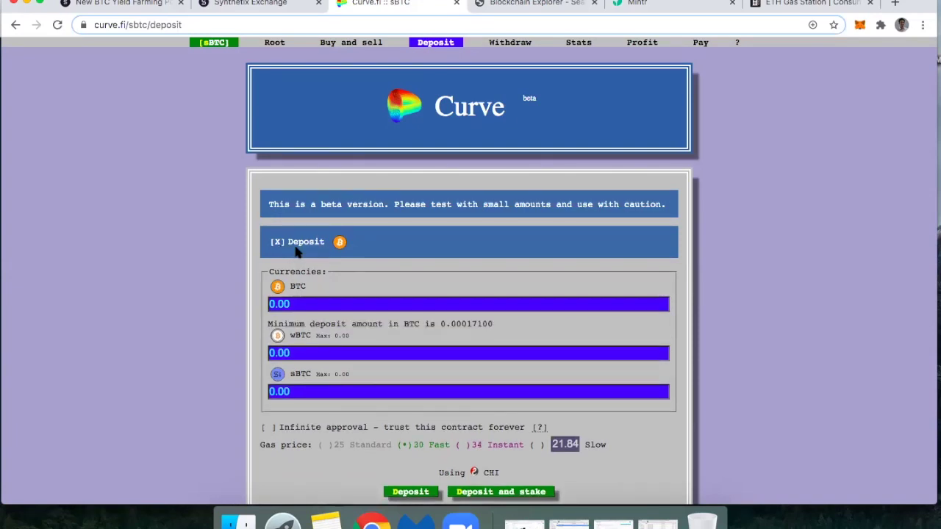
- Look up the BTC->sbtcCRV transaction on Etherscan, and return to Curve to examine the currency reserves and own pool share
{"action": "scroll", "coordinate": [344, 279], "scroll_direction": "down", "scroll_amount": 5}
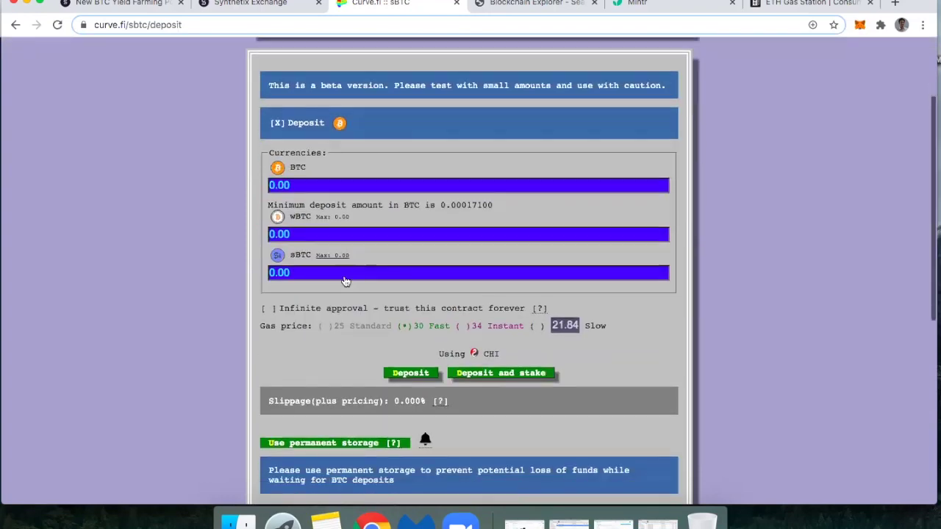
{"action": "scroll", "coordinate": [343, 279], "scroll_direction": "down", "scroll_amount": 1}
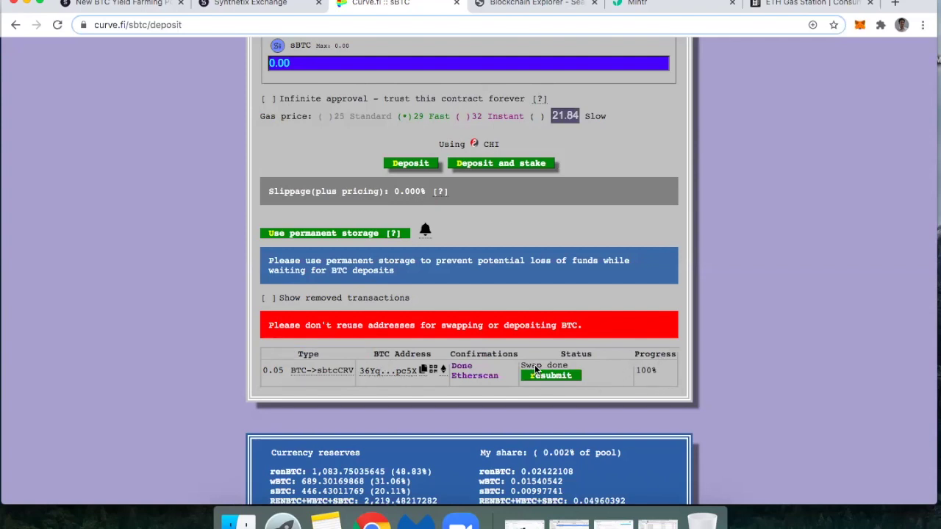
{"action": "left_click", "coordinate": [463, 377]}
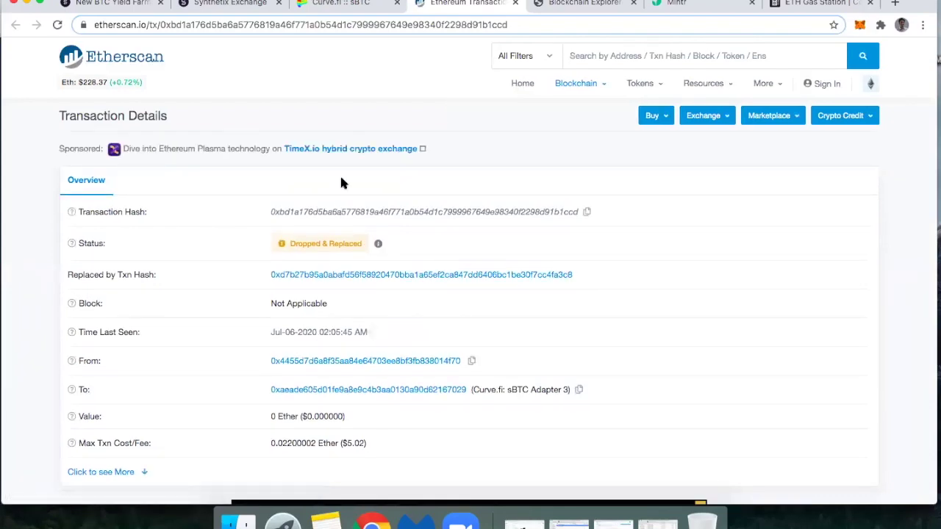
{"action": "left_click", "coordinate": [334, 4]}
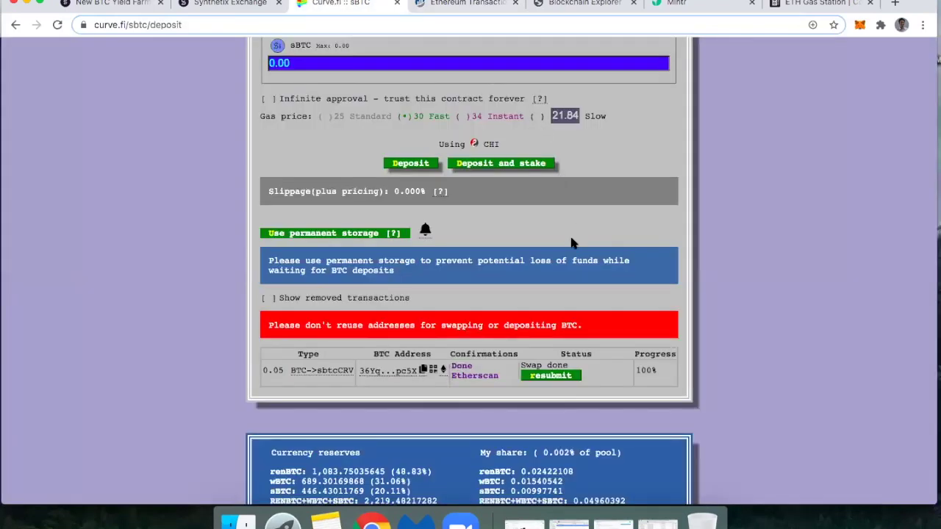
{"action": "scroll", "coordinate": [572, 242], "scroll_direction": "down", "scroll_amount": 5}
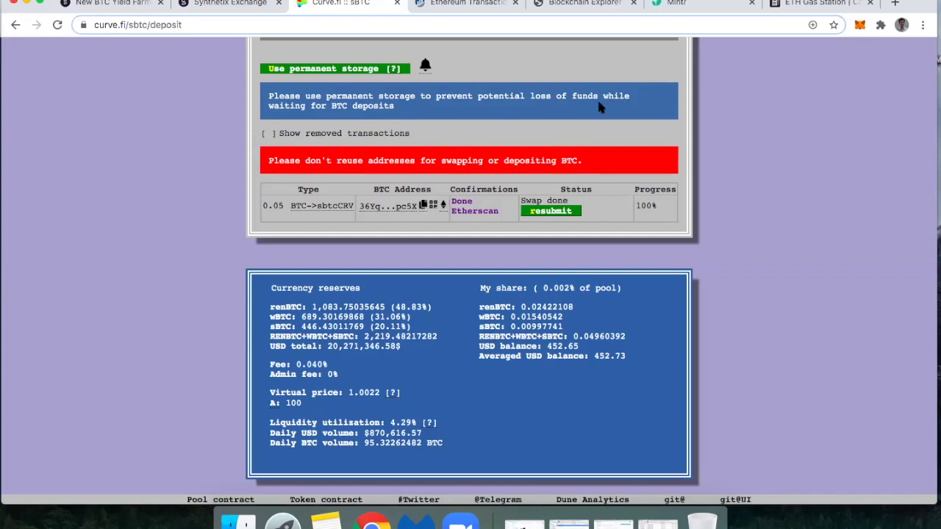
- Glance at Mintr, return to Curve's sBTC deposit page, and turn off native BTC deposit to reach the Stake unstaked option
{"action": "left_click", "coordinate": [675, 4]}
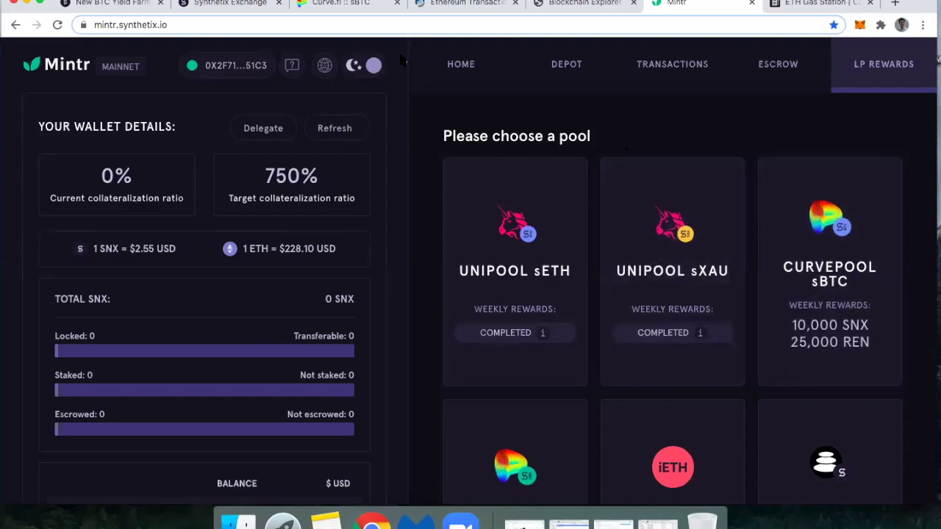
{"action": "left_click", "coordinate": [345, 4]}
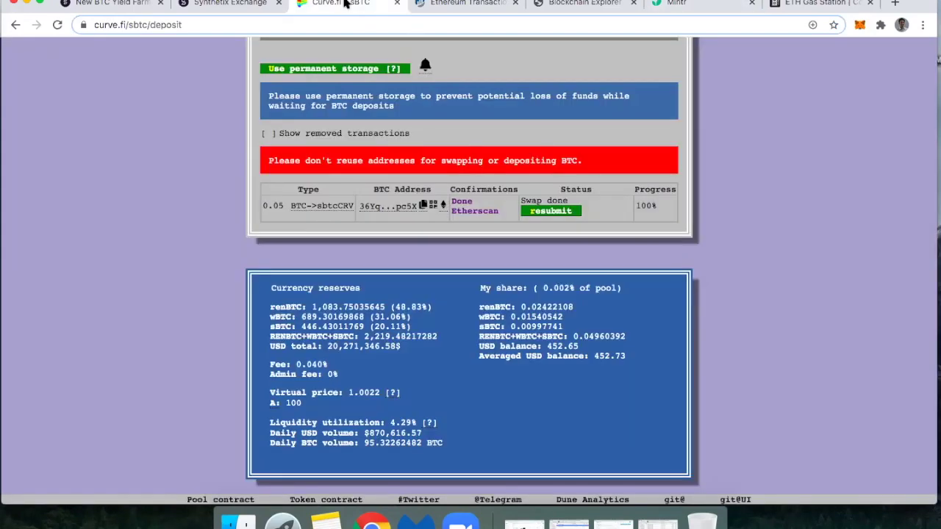
{"action": "scroll", "coordinate": [360, 208], "scroll_direction": "up", "scroll_amount": 5}
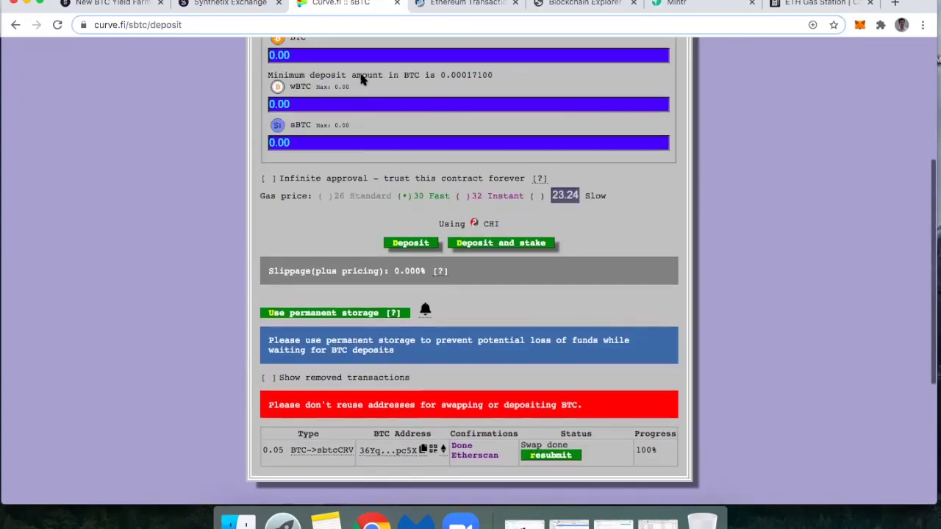
{"action": "scroll", "coordinate": [359, 202], "scroll_direction": "up", "scroll_amount": 1}
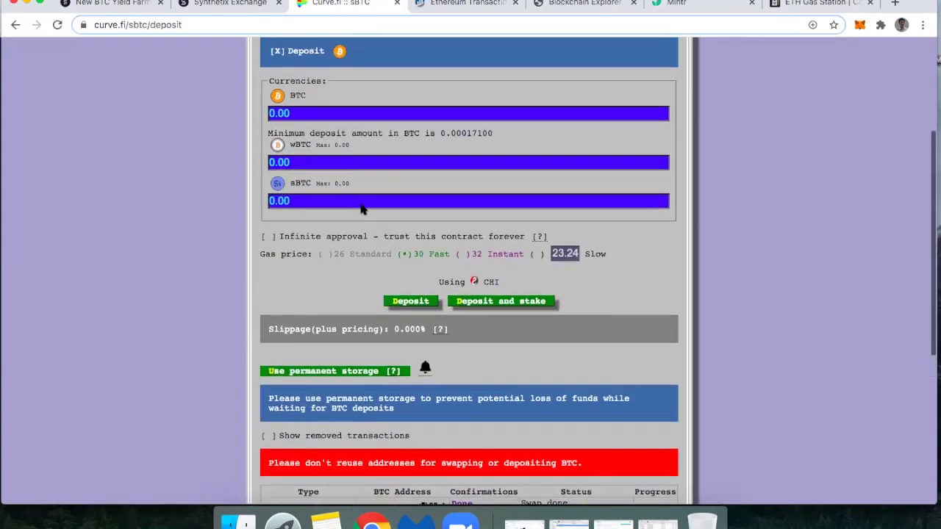
{"action": "scroll", "coordinate": [360, 205], "scroll_direction": "down", "scroll_amount": 3}
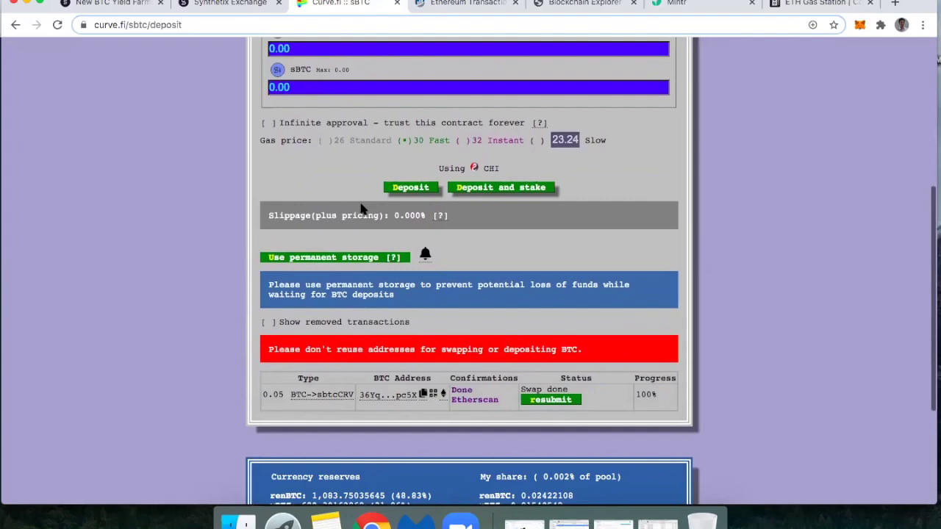
{"action": "scroll", "coordinate": [365, 247], "scroll_direction": "up", "scroll_amount": 4}
{"action": "scroll", "coordinate": [361, 247], "scroll_direction": "up", "scroll_amount": 4}
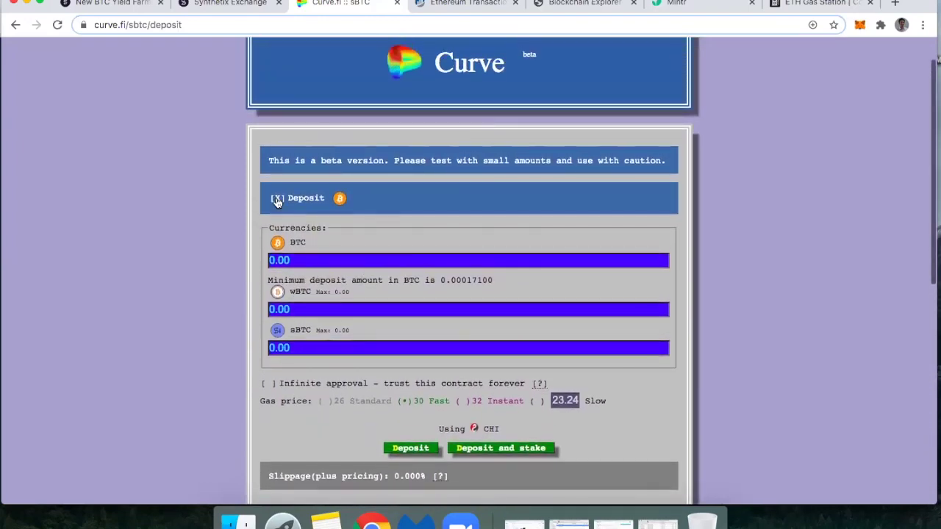
{"action": "left_click", "coordinate": [277, 200]}
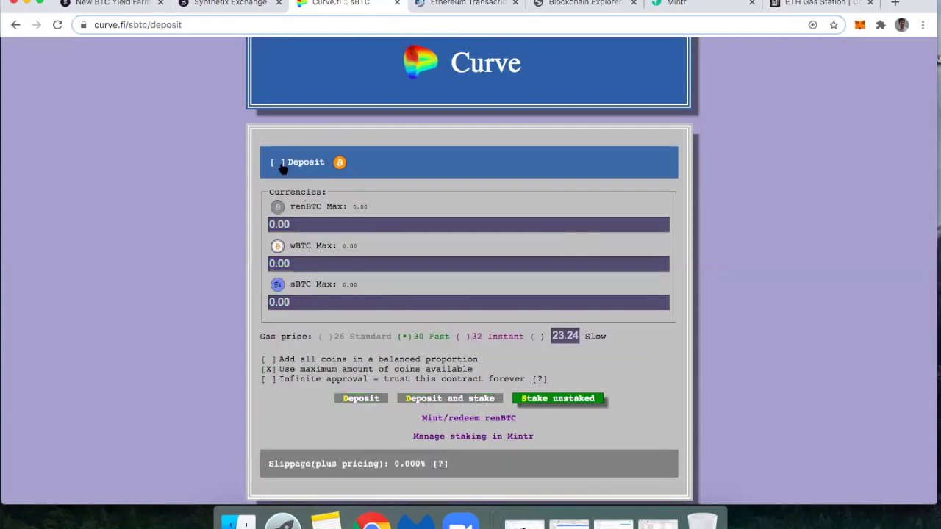
{"action": "scroll", "coordinate": [546, 377], "scroll_direction": "down", "scroll_amount": 3}
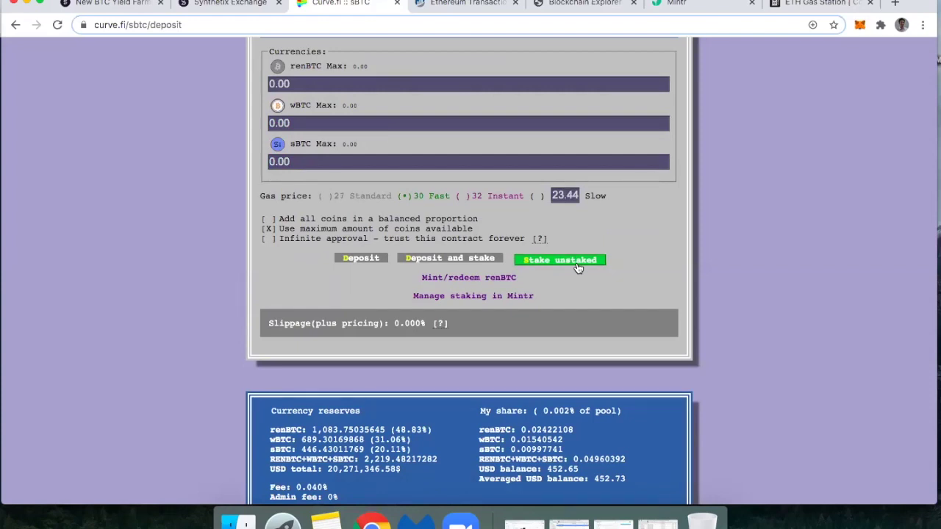
- Compare the Curvepool sBTC entry in Mintr's LP rewards with the Stake unstaked option on Curve's sBTC deposit page
{"action": "left_click", "coordinate": [693, 8]}
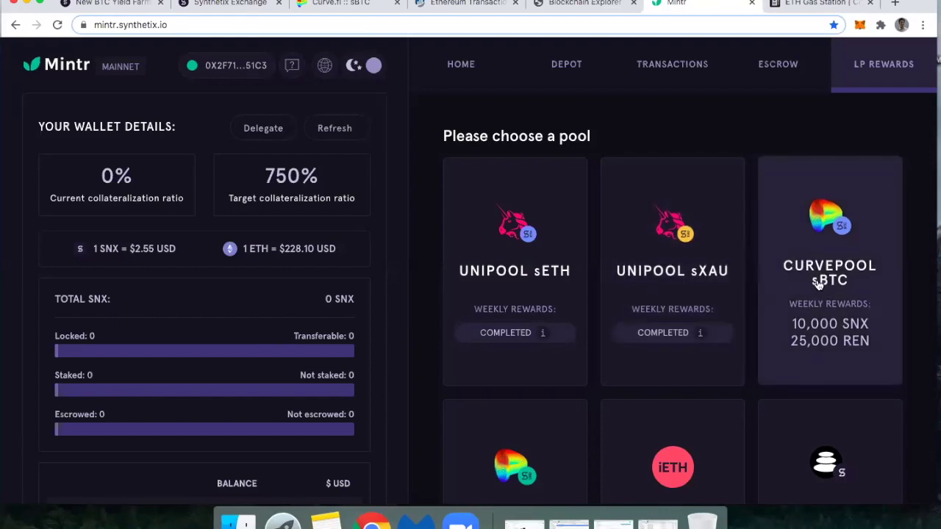
{"action": "left_click", "coordinate": [331, 5]}
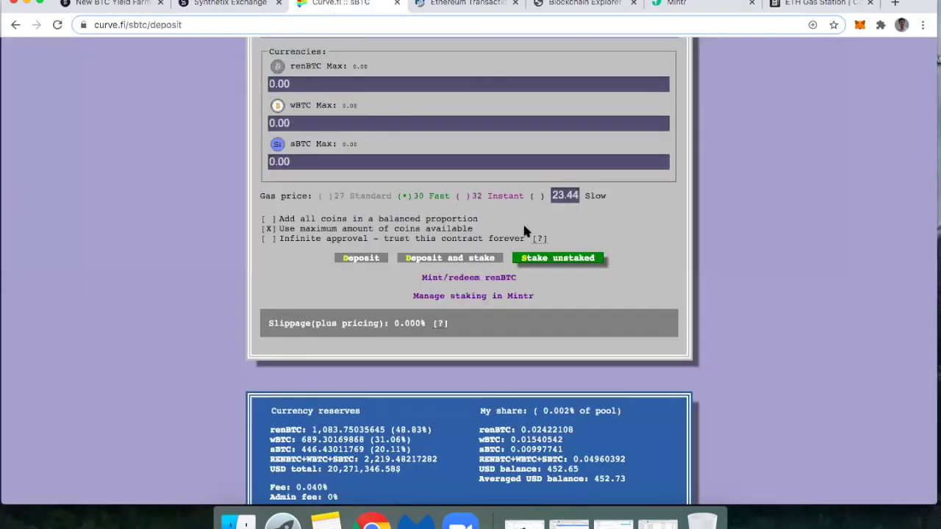
{"action": "scroll", "coordinate": [518, 233], "scroll_direction": "up", "scroll_amount": 3}
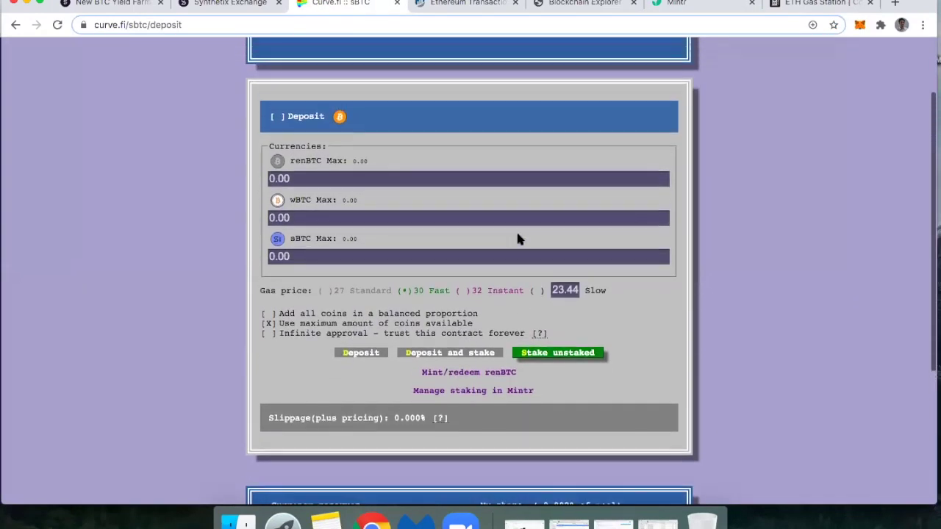
{"action": "left_click", "coordinate": [671, 5]}
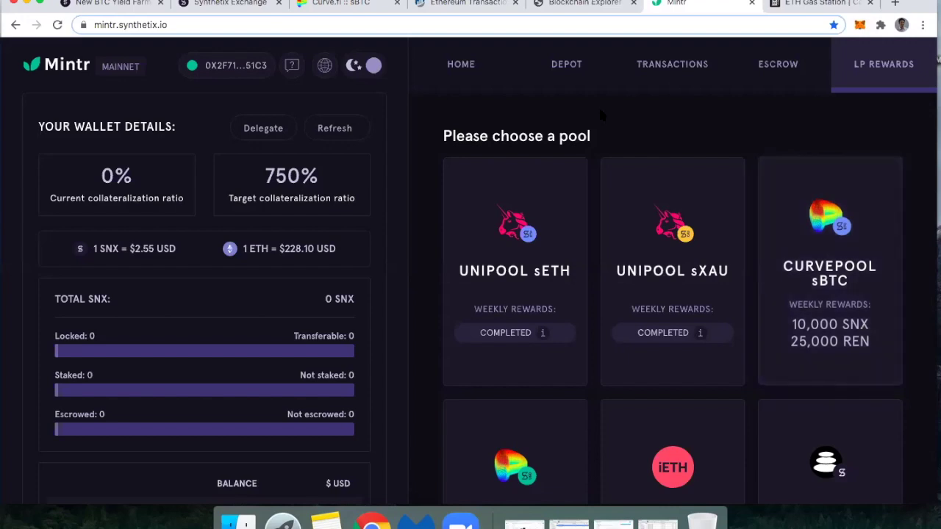
{"action": "left_click", "coordinate": [332, 4]}
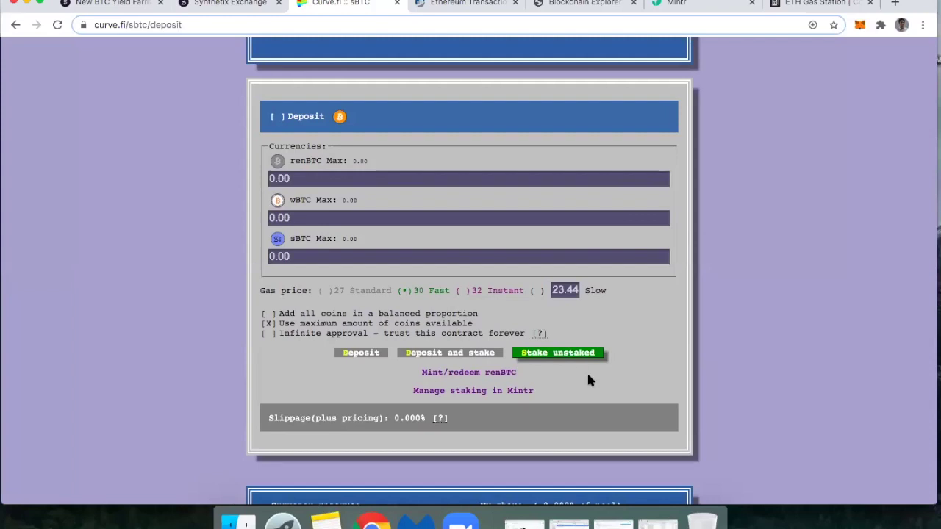
{"action": "scroll", "coordinate": [588, 381], "scroll_direction": "up", "scroll_amount": 1}
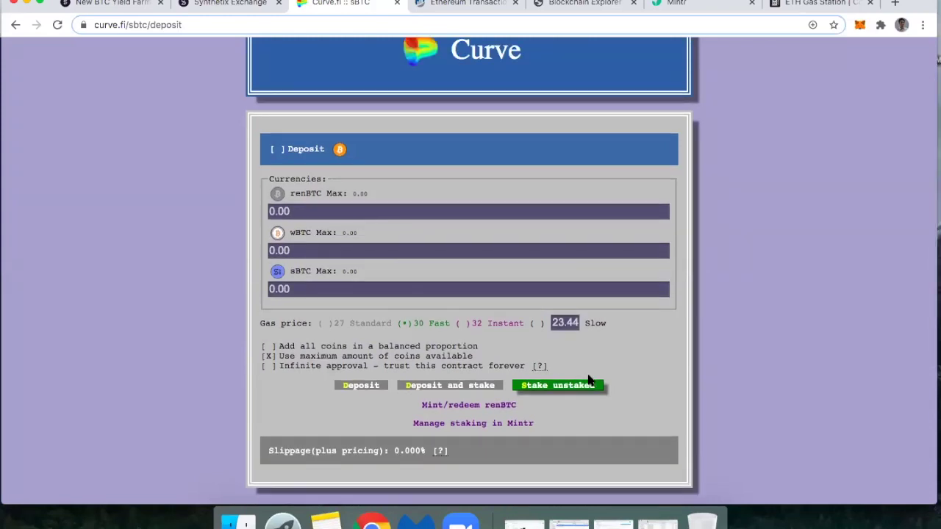
{"action": "left_click", "coordinate": [544, 389]}
- Open the Curvepool sBTC rewards in Mintr to examine how the Curve LP tokens are unlocked for staking
{"action": "left_click", "coordinate": [675, 4]}
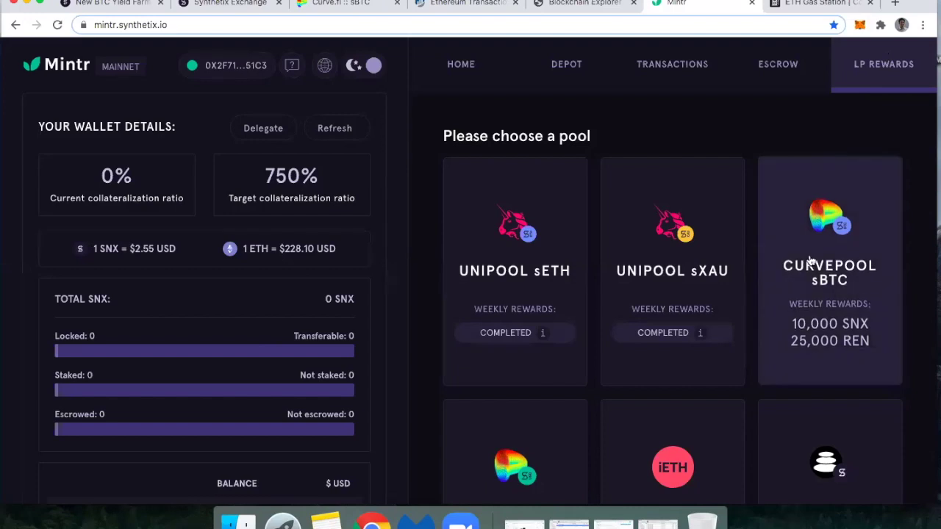
{"action": "scroll", "coordinate": [811, 259], "scroll_direction": "down", "scroll_amount": 2}
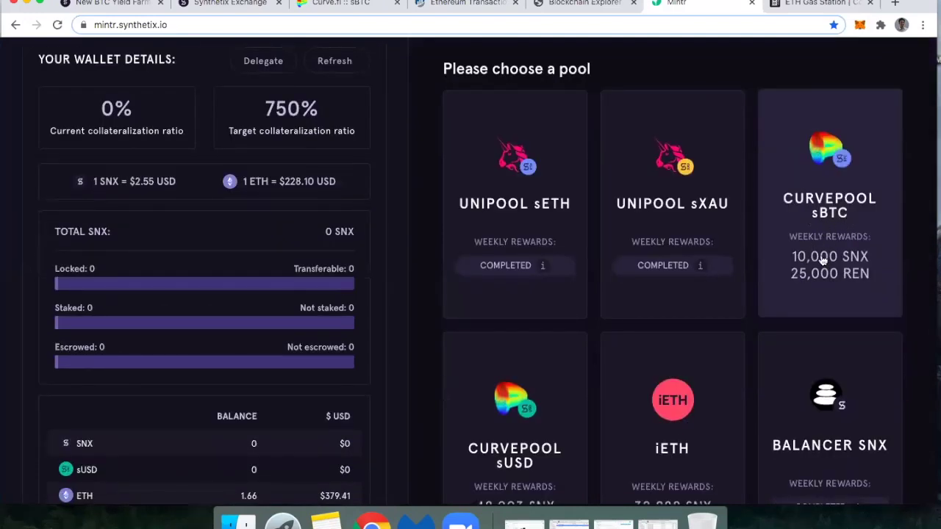
{"action": "left_click", "coordinate": [822, 259]}
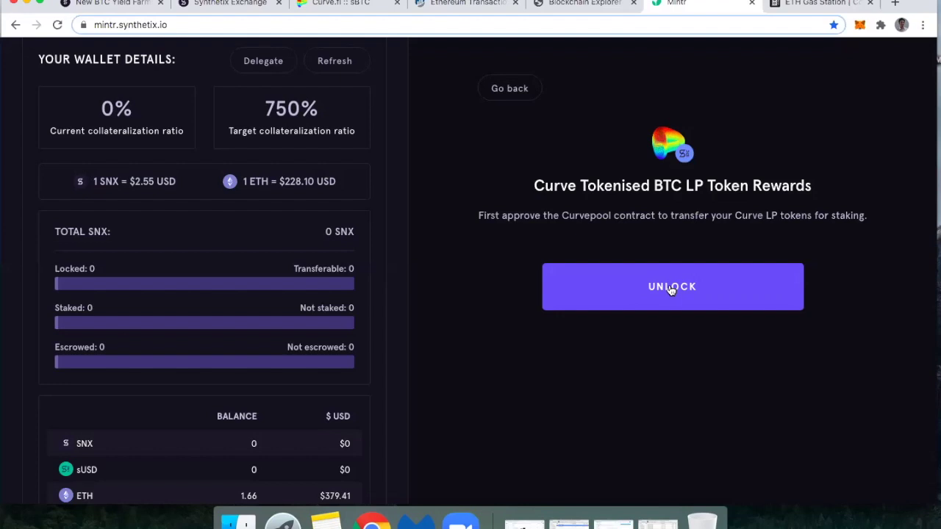
- Return to Curve's sBTC deposit page and start staking the unstaked pool tokens
{"action": "left_click", "coordinate": [324, 4]}
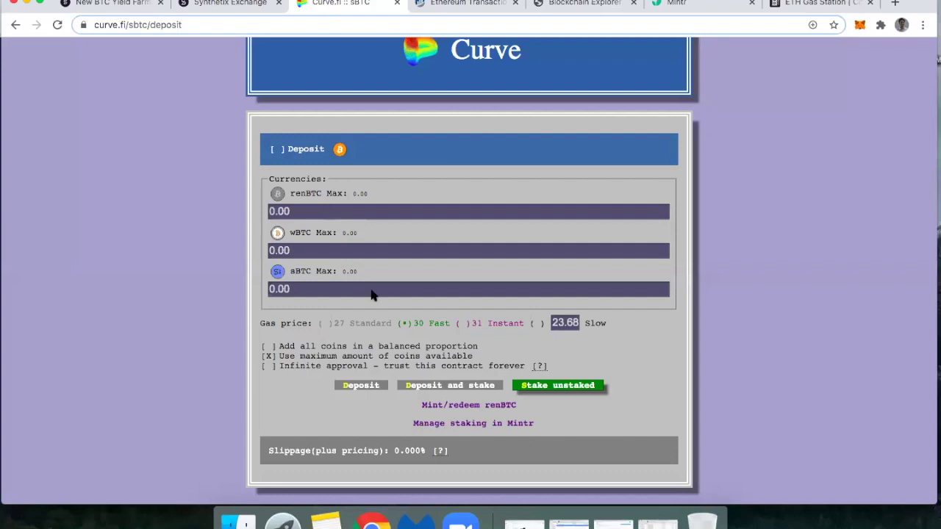
{"action": "scroll", "coordinate": [371, 294], "scroll_direction": "down", "scroll_amount": 2}
{"action": "left_click", "coordinate": [548, 334]}
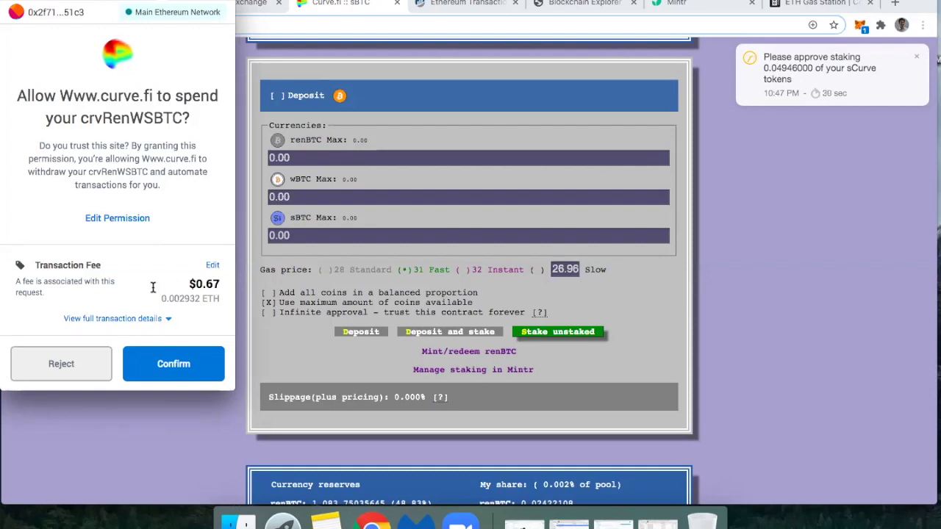
- Set the gas price of the crvRenWSBTC spending approval to 29 GWEI and save it
{"action": "left_click", "coordinate": [213, 265]}
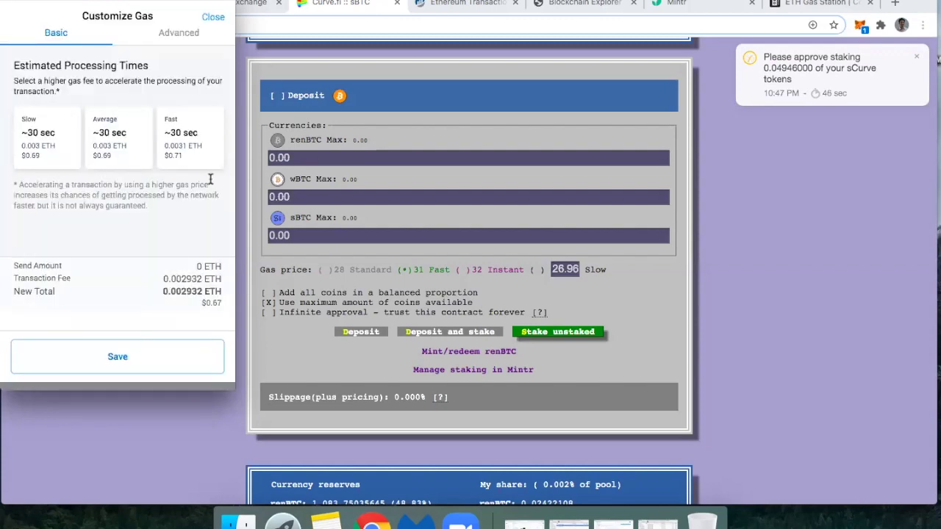
{"action": "left_click", "coordinate": [171, 35]}
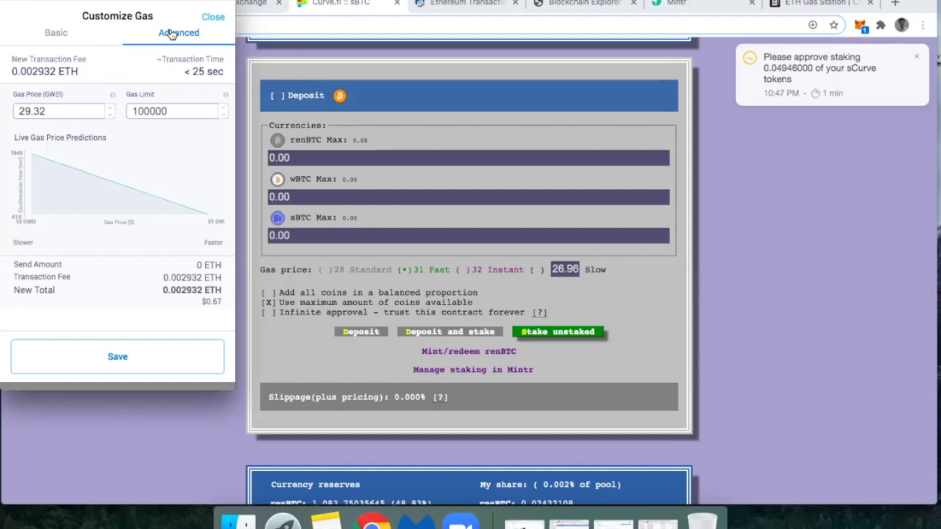
{"action": "double_click", "coordinate": [49, 111]}
{"action": "type", "text": "28"}
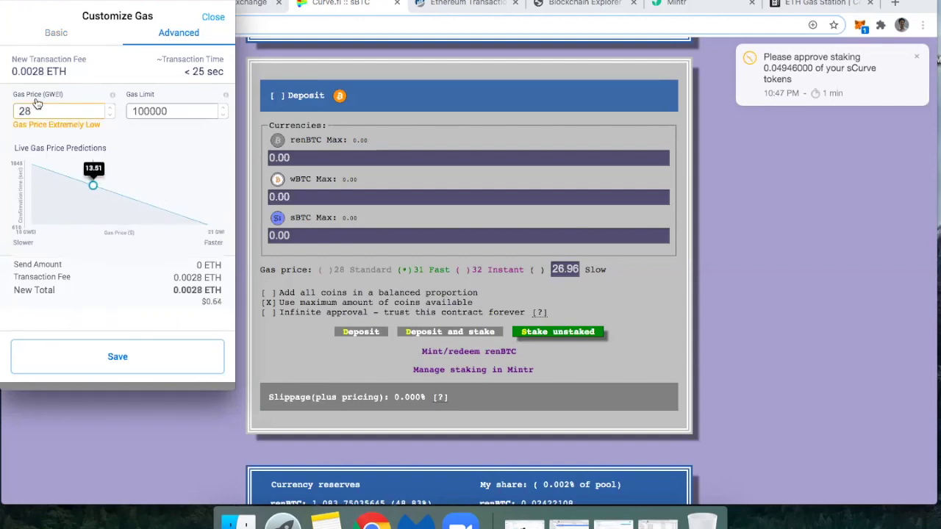
{"action": "key", "text": "Up"}
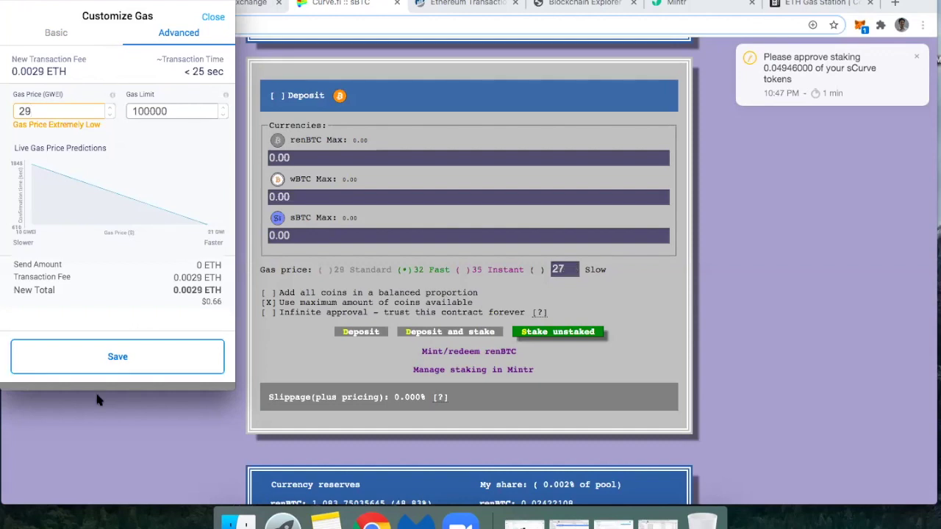
{"action": "left_click", "coordinate": [98, 364]}
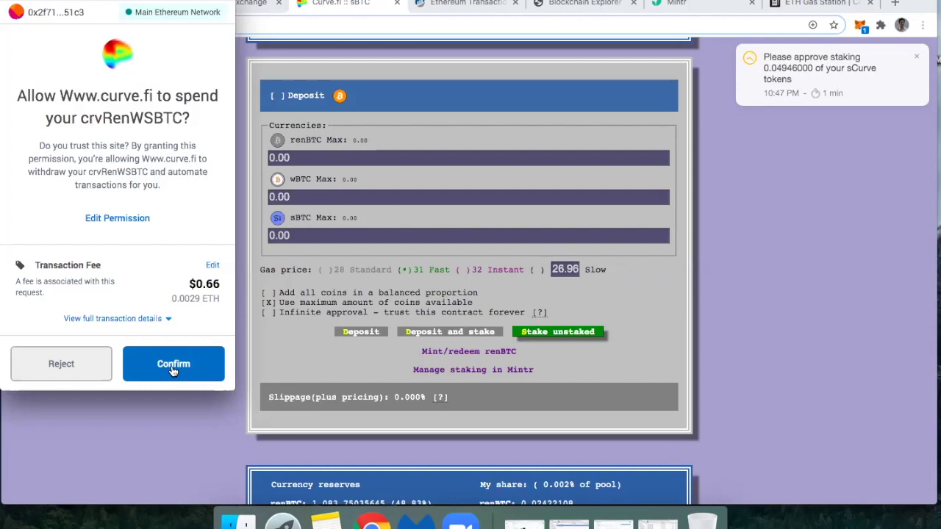
- Examine the approval's full transaction details, including the permitted crvRenWSBTC amount, recipient contract and data
{"action": "left_click", "coordinate": [144, 321]}
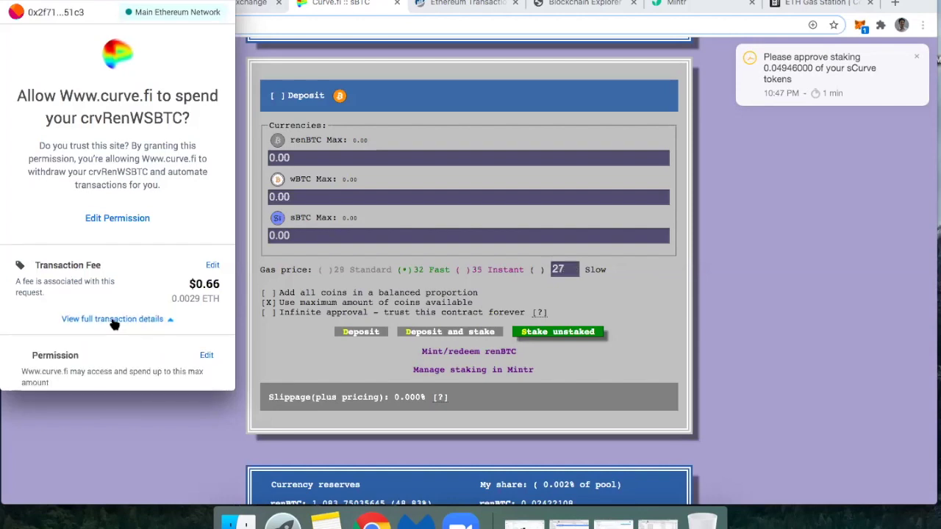
{"action": "scroll", "coordinate": [130, 232], "scroll_direction": "down", "scroll_amount": 4}
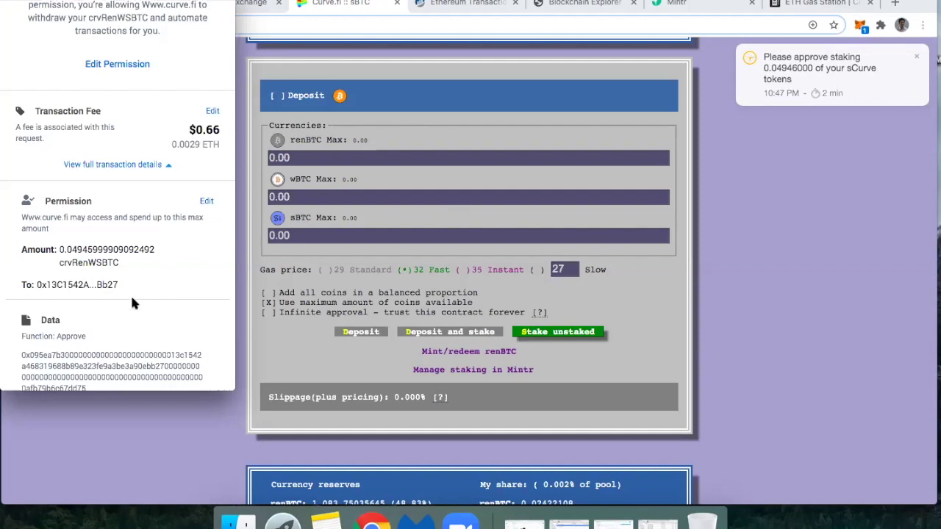
{"action": "scroll", "coordinate": [133, 300], "scroll_direction": "down", "scroll_amount": 3}
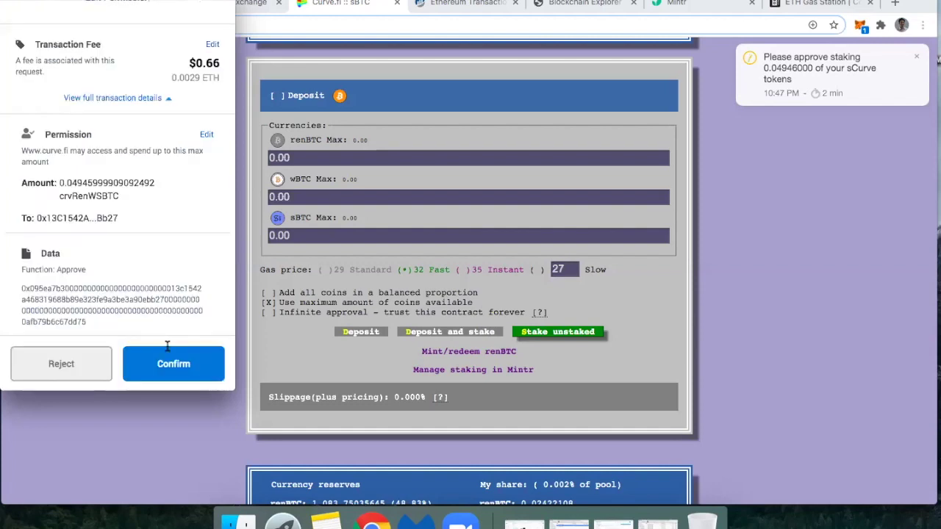
- Confirm the crvRenWSBTC spending approval and the stake transaction, and close the MetaMask wallet
{"action": "left_click", "coordinate": [166, 366]}
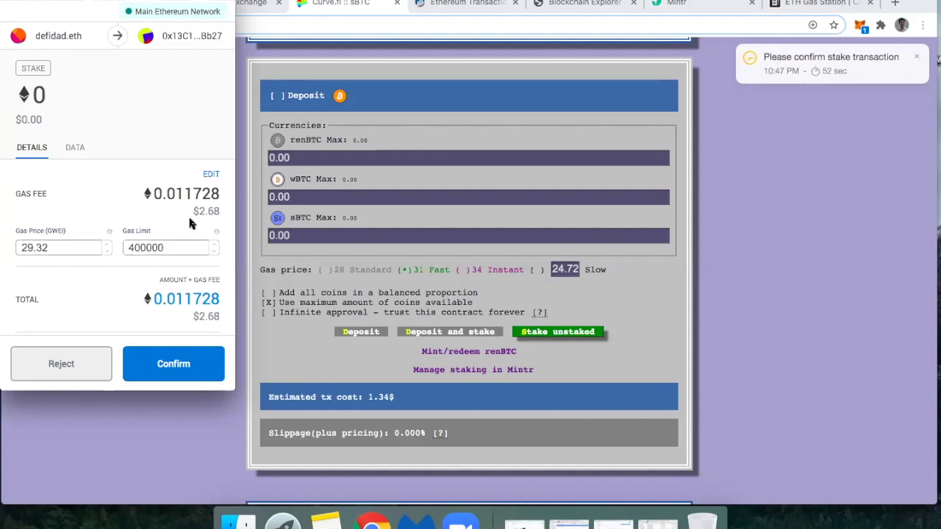
{"action": "left_click", "coordinate": [169, 366]}
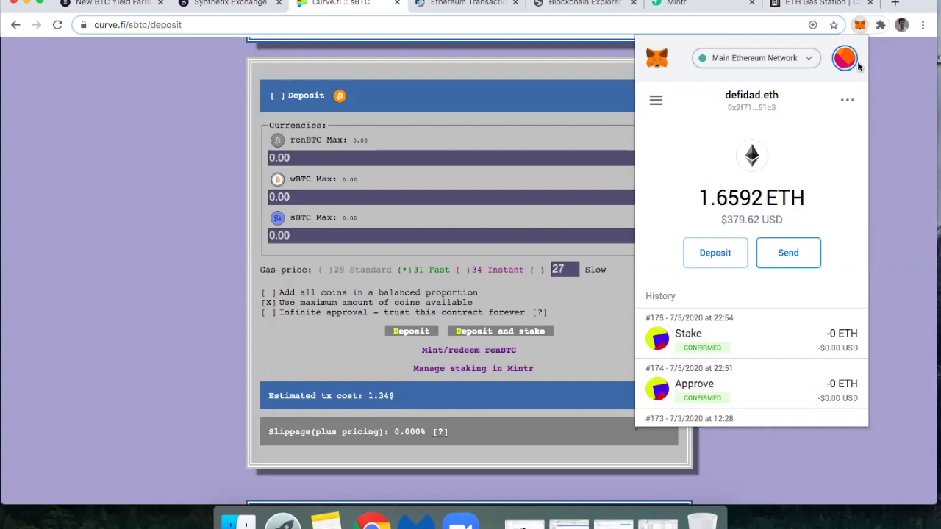
{"action": "left_click", "coordinate": [858, 28]}
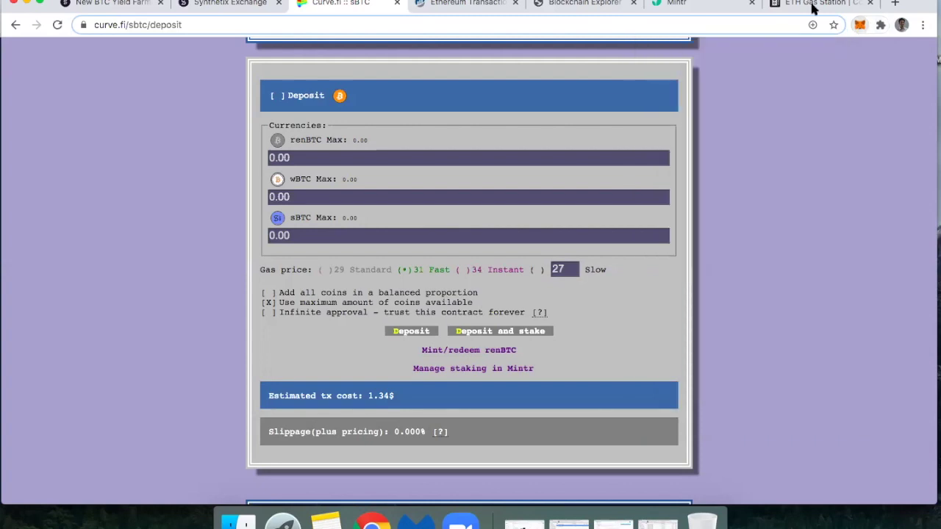
- Check the staked Curve LP balance and available rewards in Mintr, and go back to Mintr's home page
{"action": "left_click", "coordinate": [685, 4]}
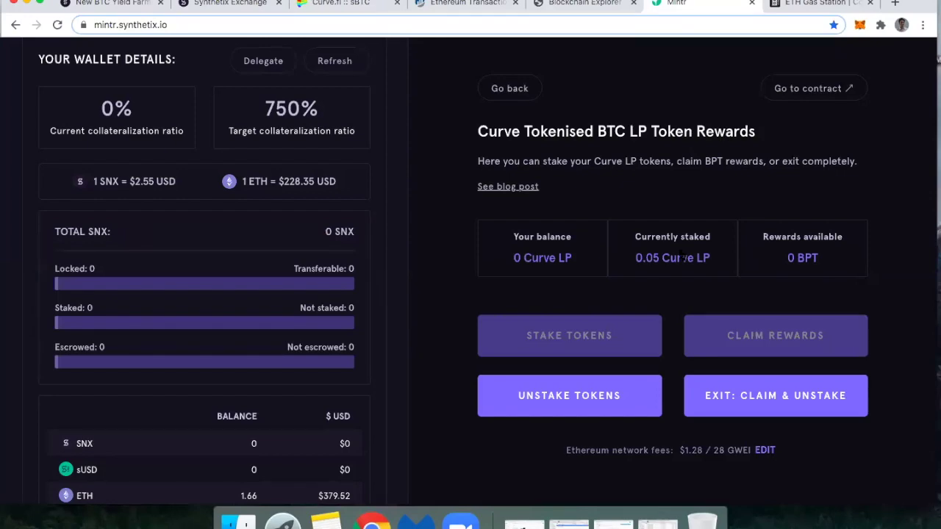
{"action": "scroll", "coordinate": [684, 256], "scroll_direction": "up", "scroll_amount": 2}
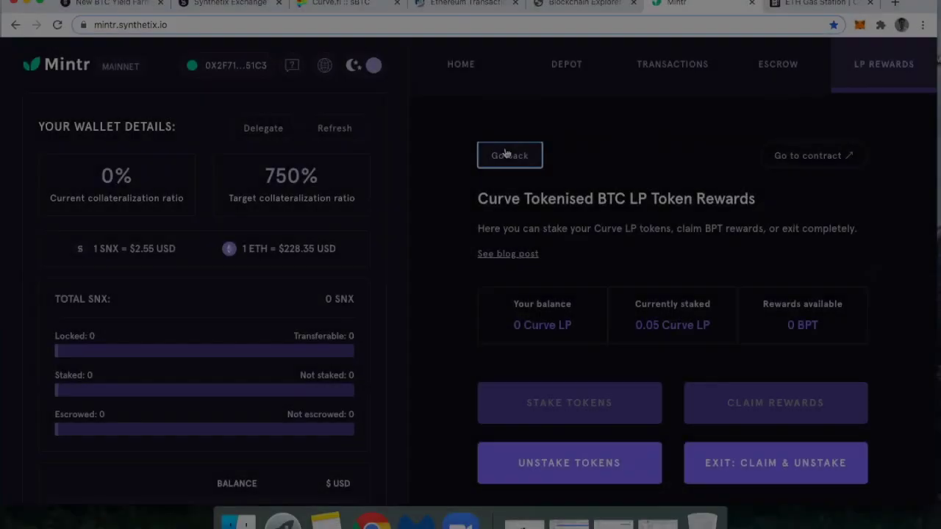
{"action": "left_click", "coordinate": [505, 154]}
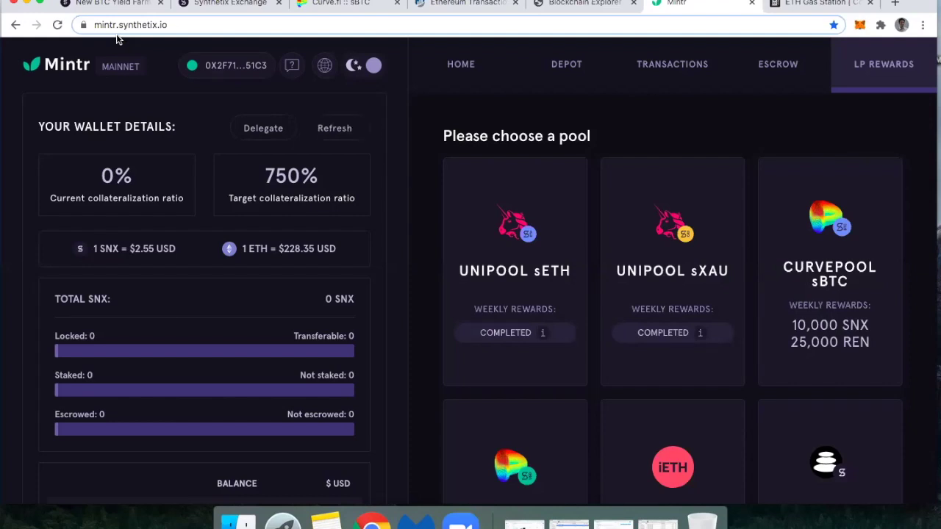
{"action": "left_click", "coordinate": [471, 67]}
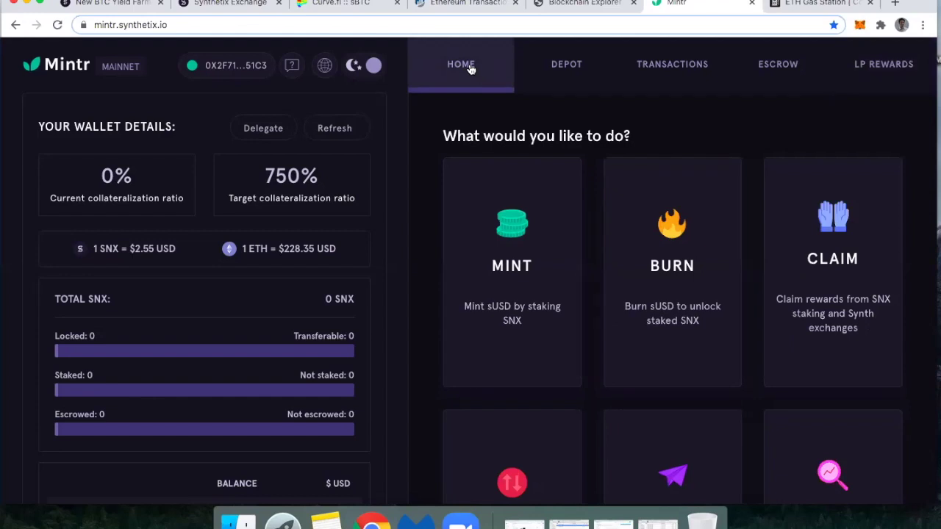
- Open the Curvepool sBTC pool from Mintr's LP rewards and request unlocking of the Curve LP tokens
{"action": "left_click", "coordinate": [869, 73]}
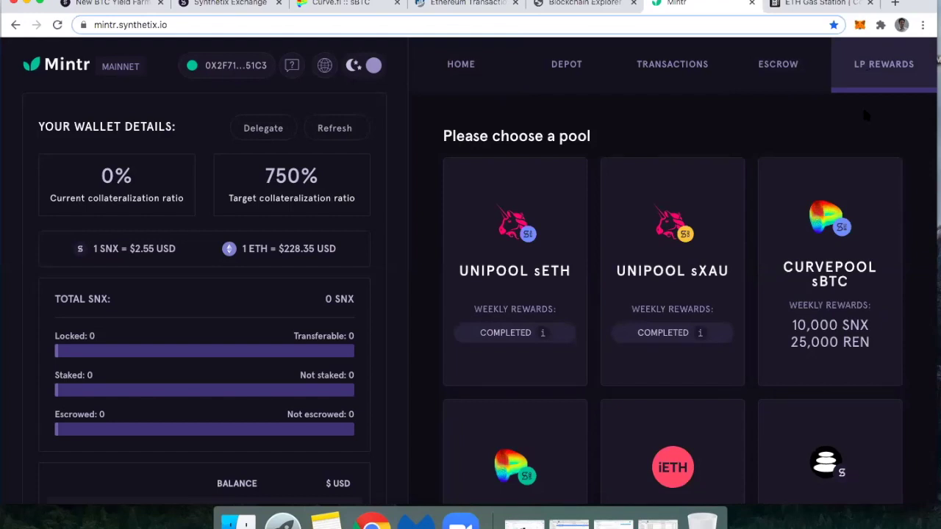
{"action": "scroll", "coordinate": [844, 241], "scroll_direction": "down", "scroll_amount": 2}
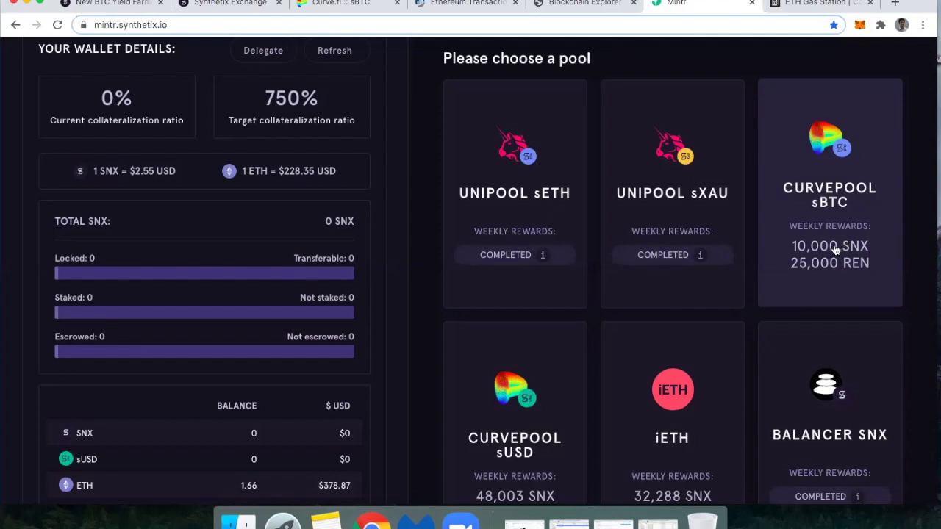
{"action": "scroll", "coordinate": [846, 220], "scroll_direction": "up", "scroll_amount": 2}
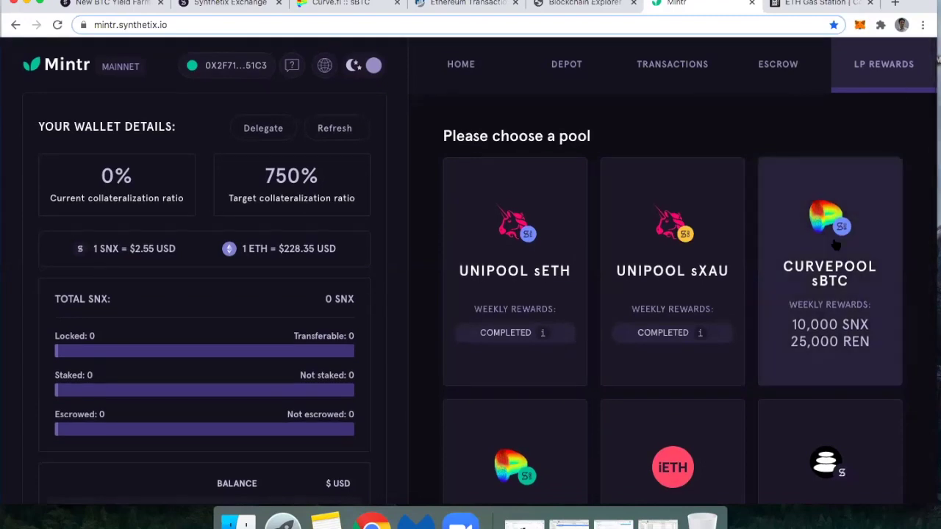
{"action": "left_click", "coordinate": [838, 298]}
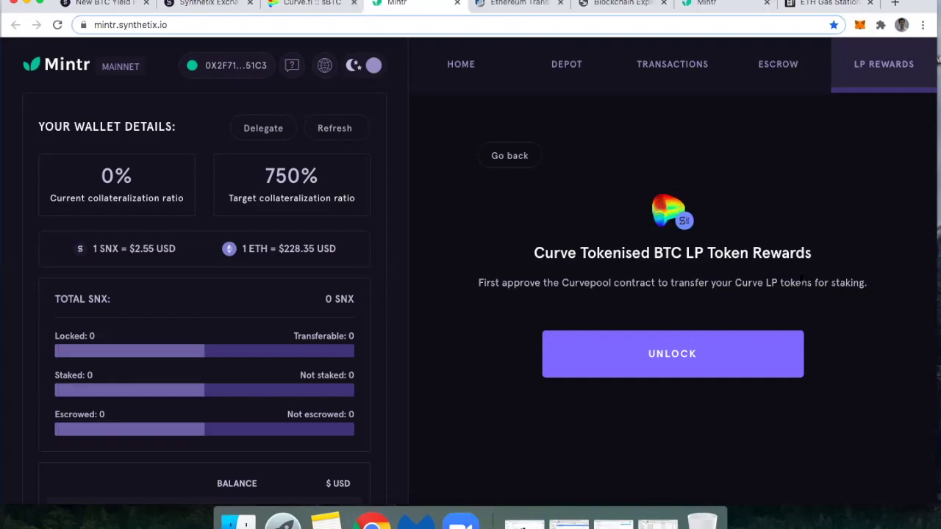
{"action": "left_click", "coordinate": [677, 359]}
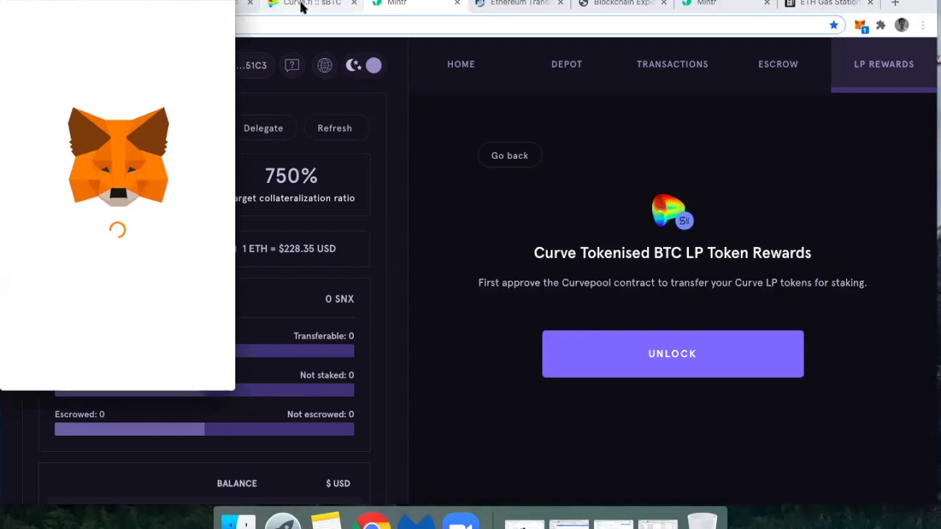
- Return to Curve's sBTC deposit page and examine the deposit form and the pool's currency reserves
{"action": "left_click", "coordinate": [302, 7]}
{"action": "left_click", "coordinate": [301, 7]}
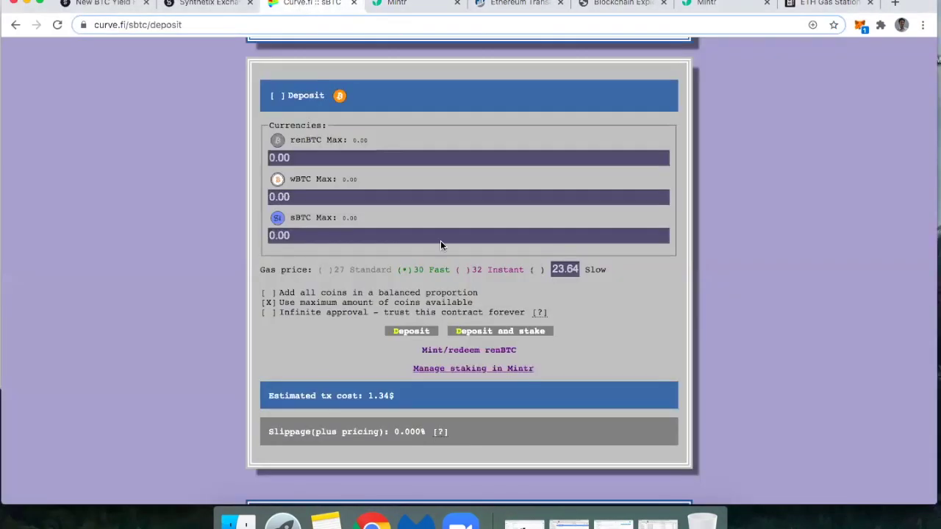
{"action": "scroll", "coordinate": [444, 410], "scroll_direction": "down", "scroll_amount": 1}
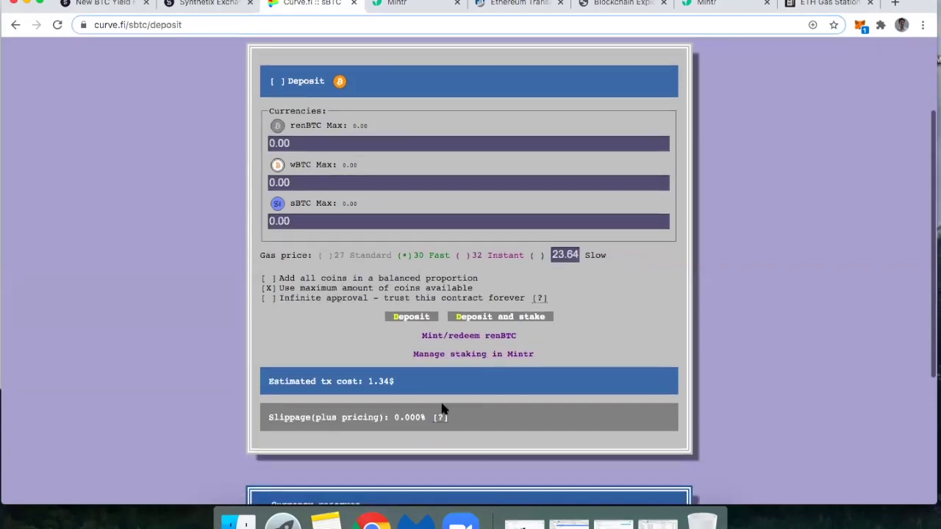
{"action": "scroll", "coordinate": [443, 409], "scroll_direction": "up", "scroll_amount": 4}
{"action": "scroll", "coordinate": [292, 170], "scroll_direction": "down", "scroll_amount": 1}
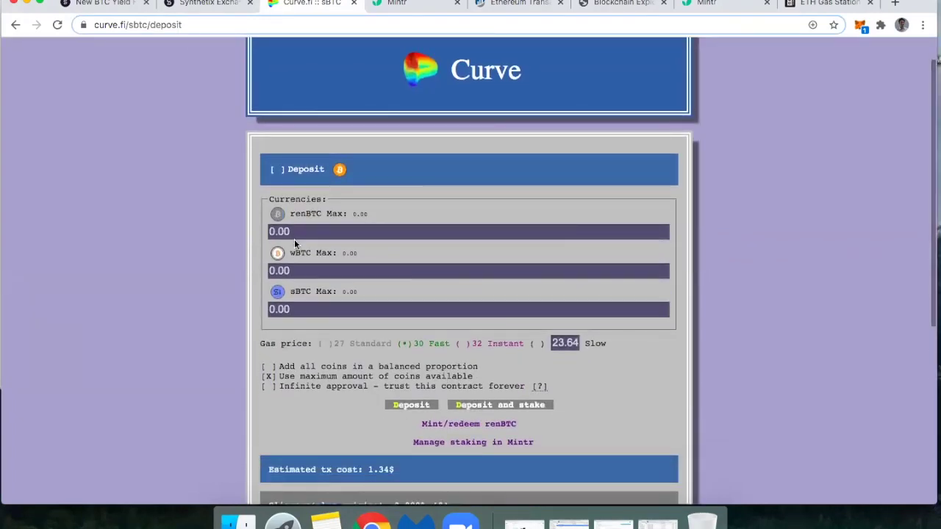
{"action": "scroll", "coordinate": [294, 243], "scroll_direction": "down", "scroll_amount": 5}
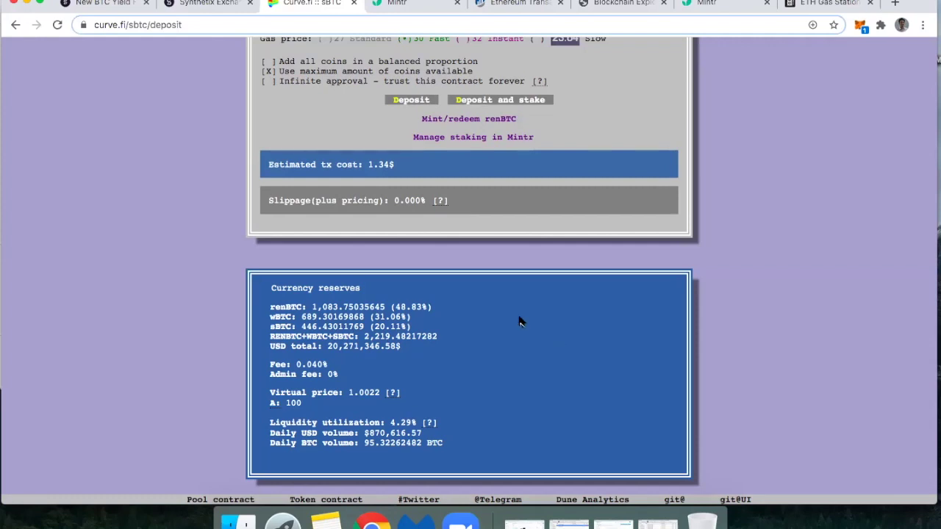
- Examine the native BTC deposit form, the finished BTC swap entry and the sBTC pool's currency reserves
{"action": "scroll", "coordinate": [520, 322], "scroll_direction": "up", "scroll_amount": 5}
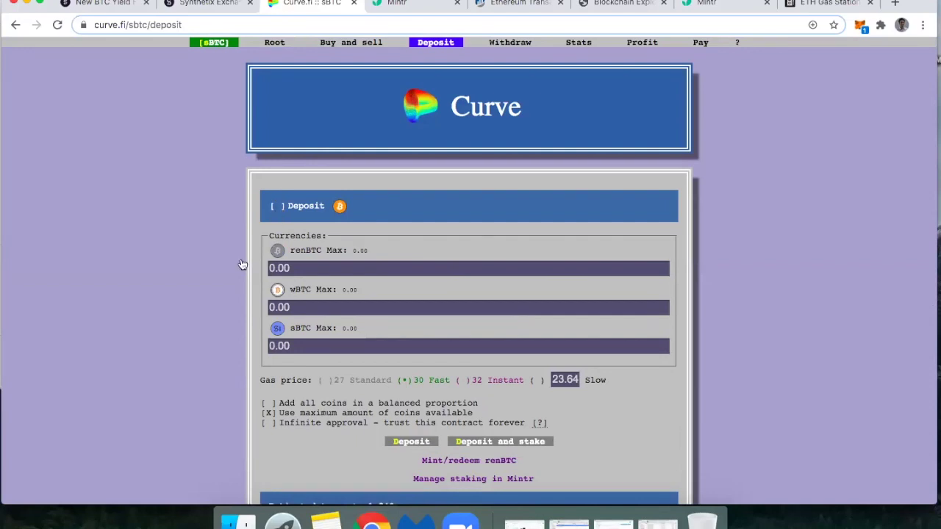
{"action": "scroll", "coordinate": [253, 313], "scroll_direction": "down", "scroll_amount": 4}
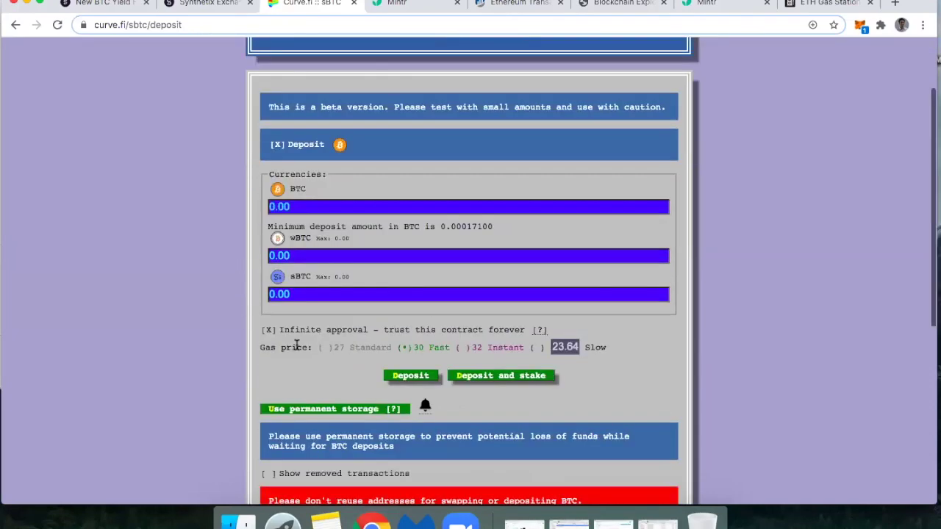
{"action": "scroll", "coordinate": [298, 347], "scroll_direction": "down", "scroll_amount": 3}
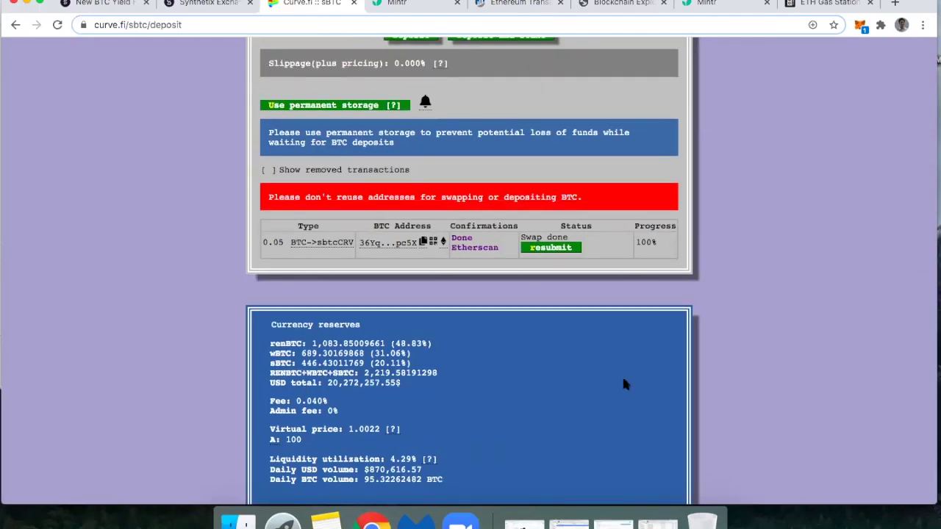
{"action": "scroll", "coordinate": [494, 360], "scroll_direction": "down", "scroll_amount": 2}
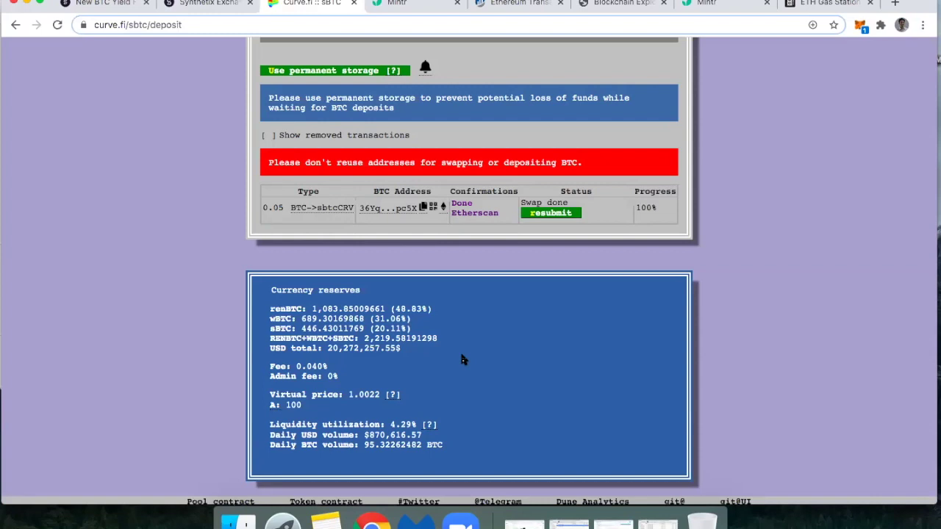
{"action": "scroll", "coordinate": [463, 358], "scroll_direction": "up", "scroll_amount": 10}
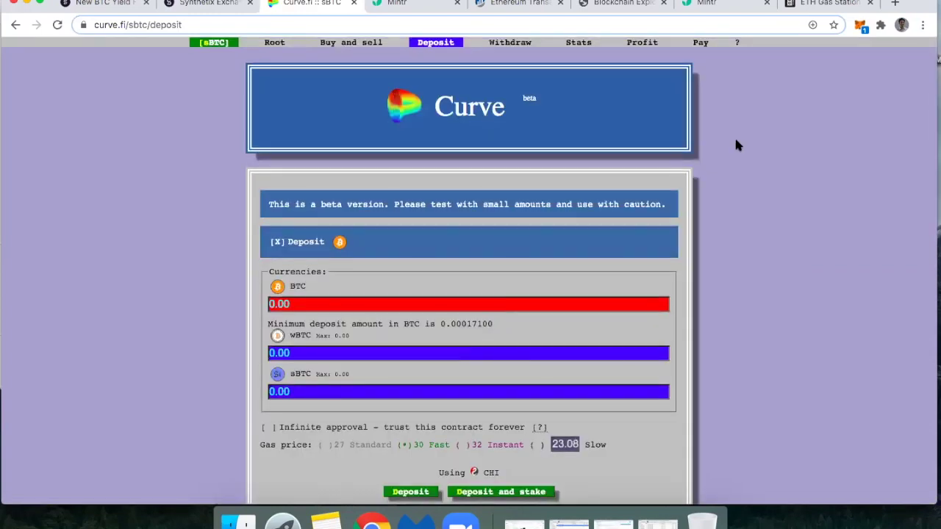
- Switch to Mintr's Curve Tokenised BTC rewards page and open the pending MetaMask wallet request
{"action": "left_click", "coordinate": [423, 6]}
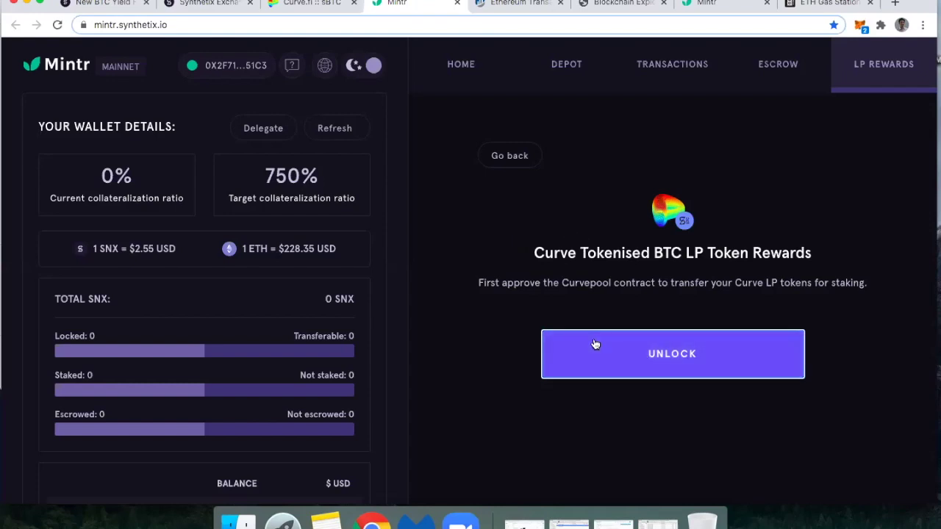
{"action": "left_click", "coordinate": [861, 25]}
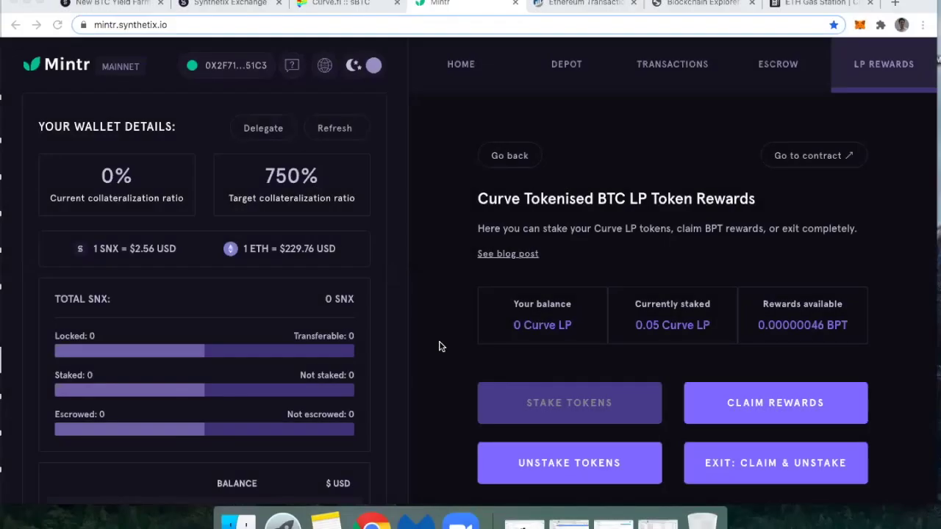
- Return to Curve's sBTC deposit page and examine the BTC amount field and the deposit and stake options
{"action": "left_click", "coordinate": [327, 6]}
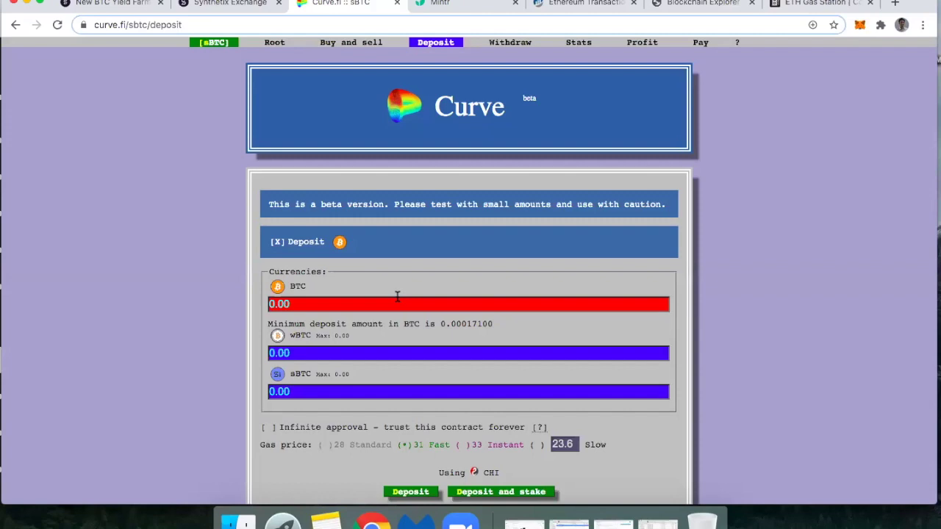
{"action": "scroll", "coordinate": [475, 399], "scroll_direction": "down", "scroll_amount": 1}
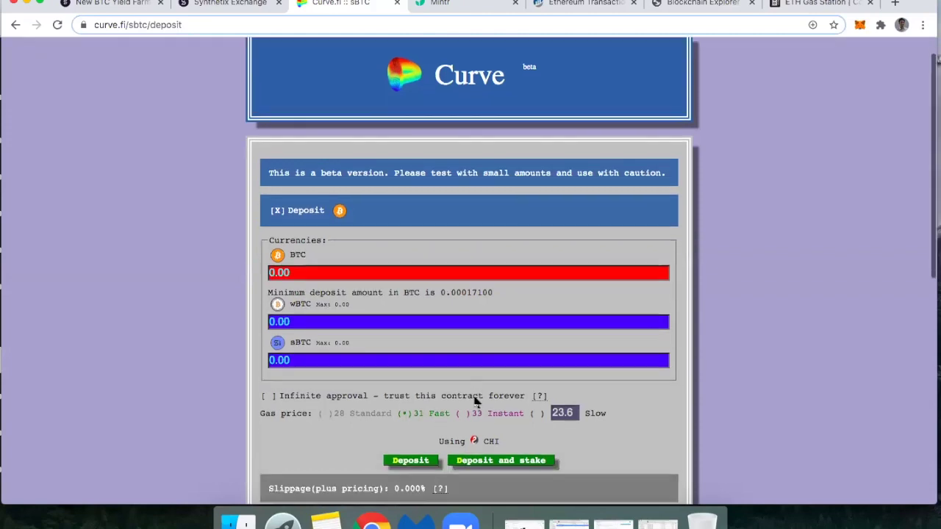
{"action": "scroll", "coordinate": [475, 399], "scroll_direction": "down", "scroll_amount": 1}
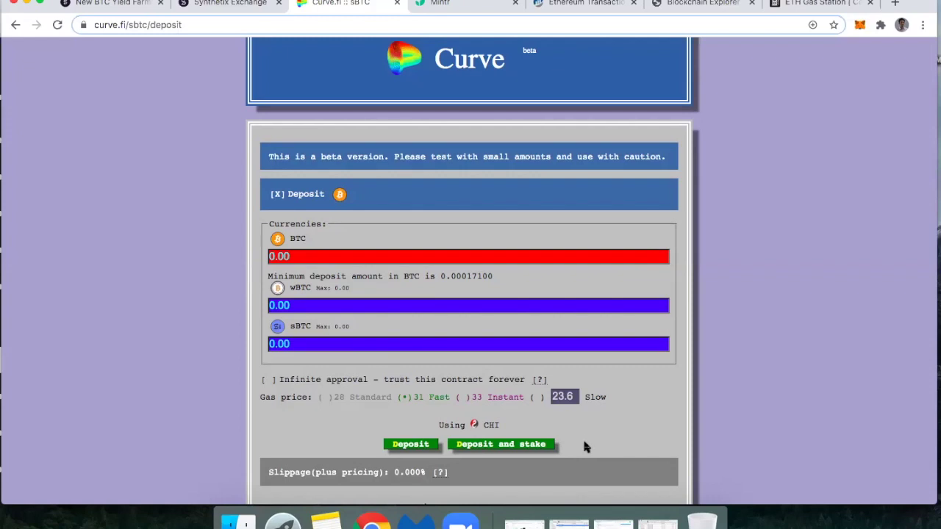
- Inspect the details of the sbtcCrv token contract transaction on Etherscan, and go back to Mintr's Curve LP rewards page
{"action": "left_click", "coordinate": [434, 4]}
{"action": "left_click", "coordinate": [559, 6]}
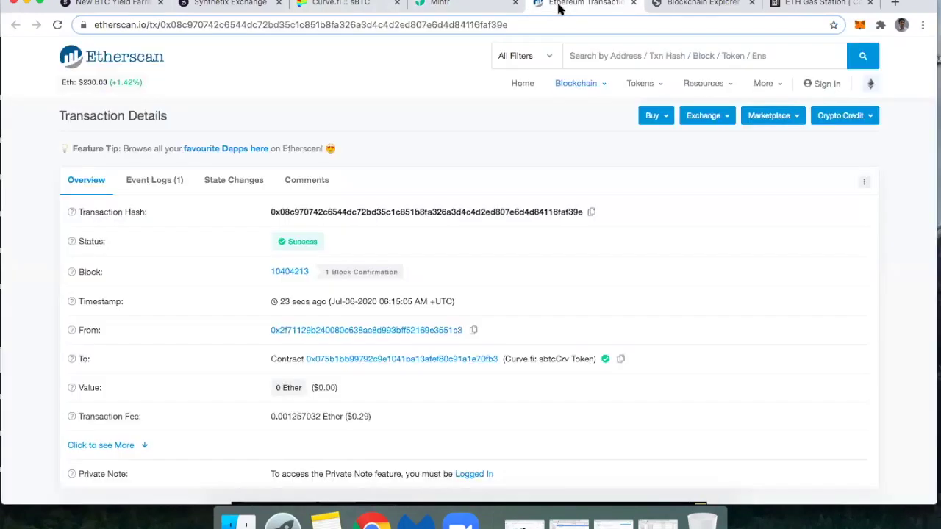
{"action": "scroll", "coordinate": [447, 350], "scroll_direction": "down", "scroll_amount": 2}
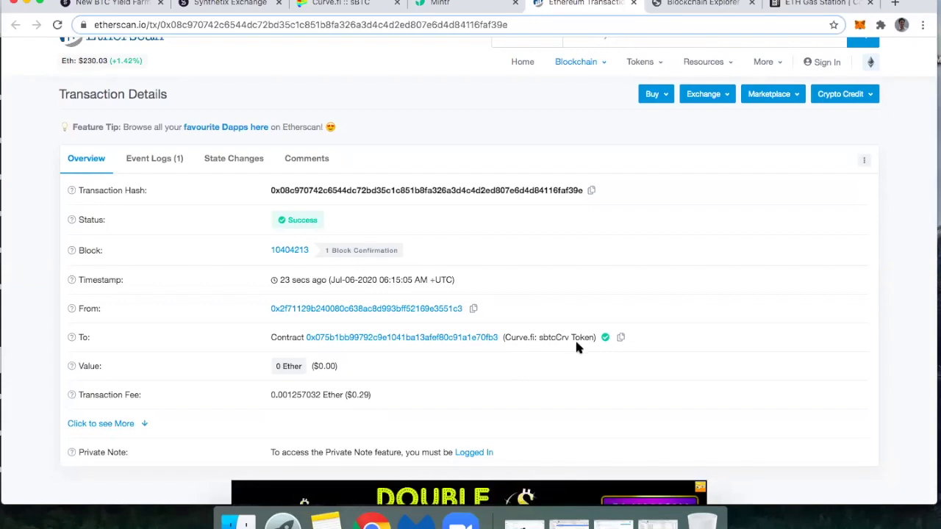
{"action": "left_click", "coordinate": [463, 5]}
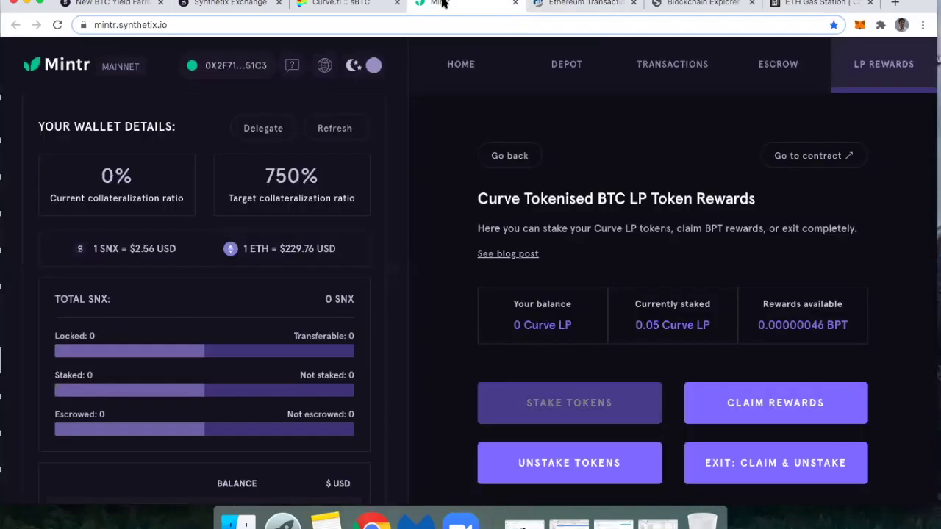
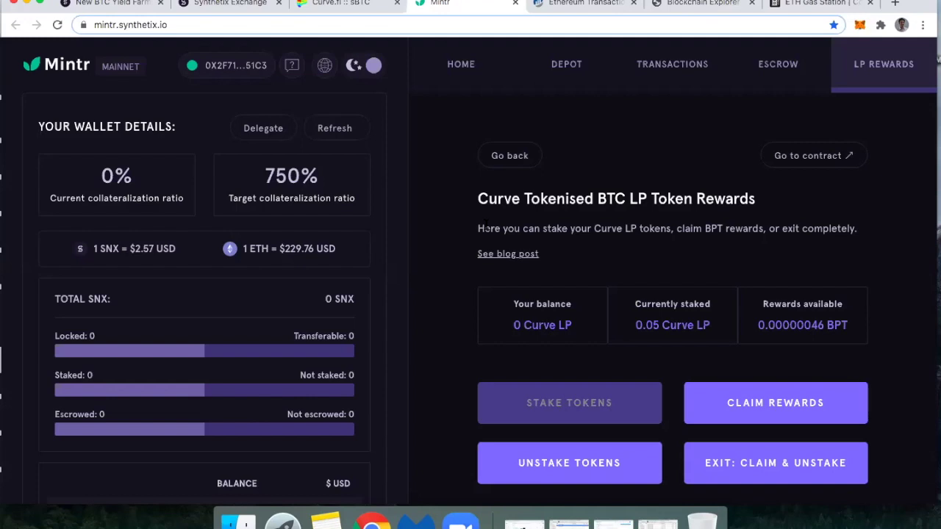
- Read the Synthetix blog post on the BTC yield farming pool, covering the token incentives and the Curve and Mintr staking instructions
{"action": "left_click", "coordinate": [208, 6]}
{"action": "left_click", "coordinate": [118, 4]}
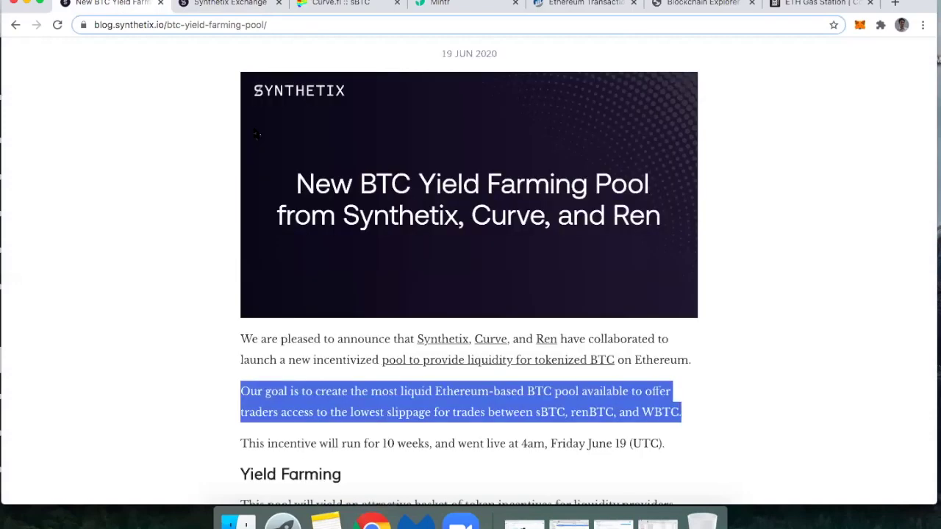
{"action": "scroll", "coordinate": [361, 289], "scroll_direction": "down", "scroll_amount": 5}
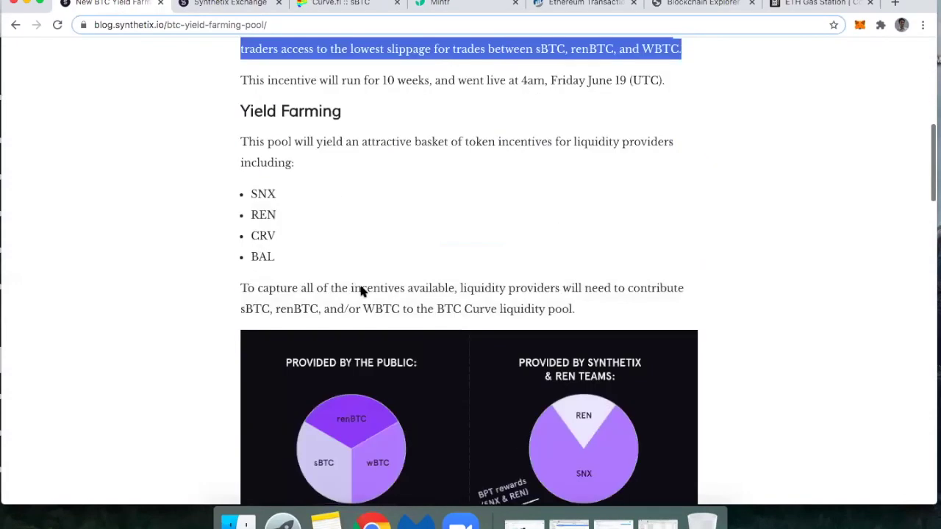
{"action": "scroll", "coordinate": [361, 290], "scroll_direction": "down", "scroll_amount": 12}
{"action": "scroll", "coordinate": [361, 288], "scroll_direction": "down", "scroll_amount": 3}
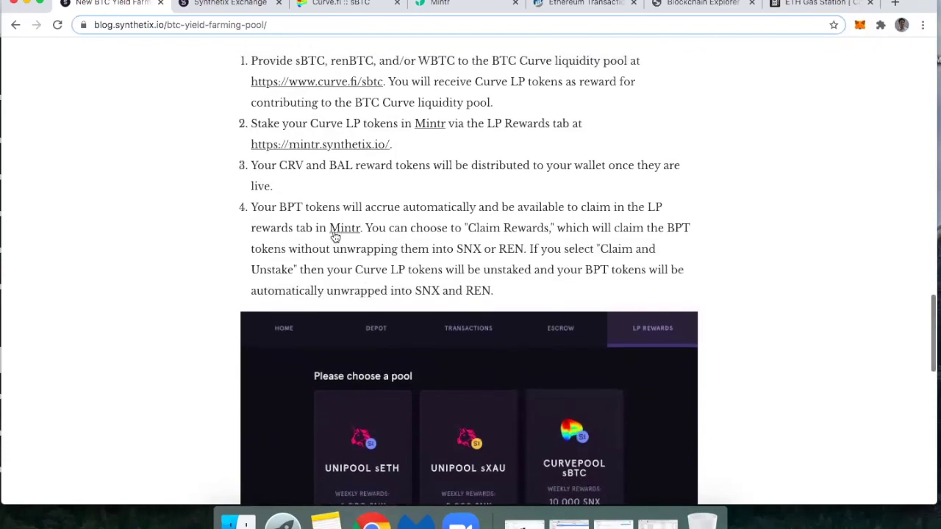
{"action": "scroll", "coordinate": [383, 221], "scroll_direction": "down", "scroll_amount": 1}
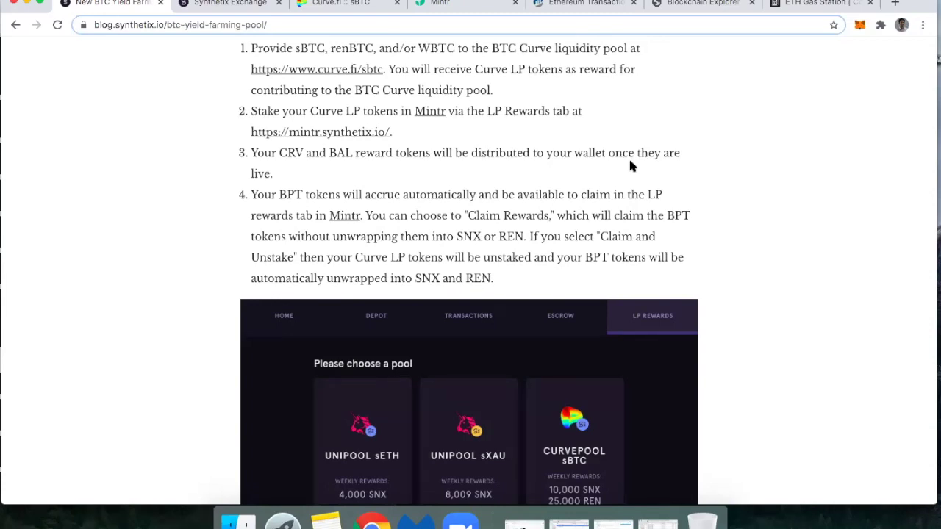
{"action": "scroll", "coordinate": [526, 245], "scroll_direction": "up", "scroll_amount": 5}
{"action": "scroll", "coordinate": [526, 245], "scroll_direction": "down", "scroll_amount": 10}
{"action": "scroll", "coordinate": [526, 244], "scroll_direction": "up", "scroll_amount": 15}
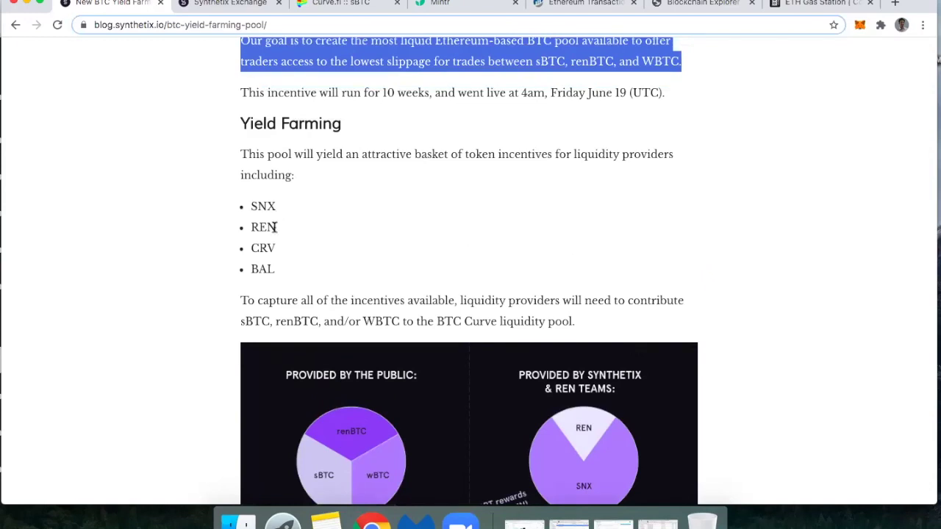
- Compare the staked Curve LP balance and available BPT rewards in Mintr with the blog post's list of incentive tokens
{"action": "left_click", "coordinate": [440, 4]}
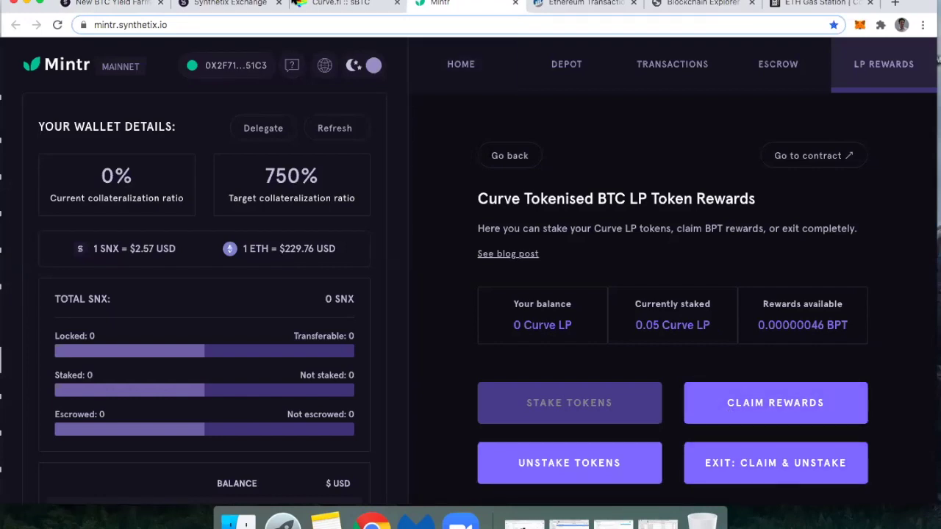
{"action": "left_click", "coordinate": [87, 6]}
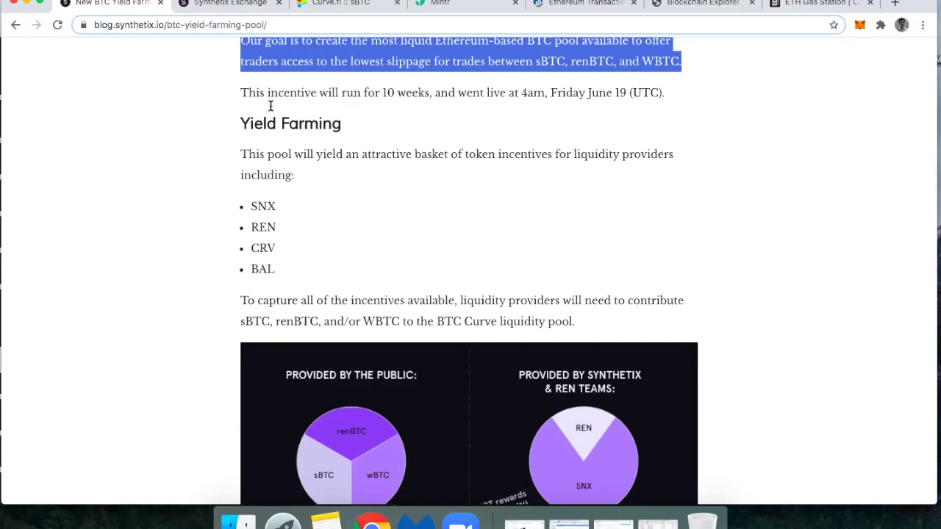
{"action": "left_click", "coordinate": [456, 7]}
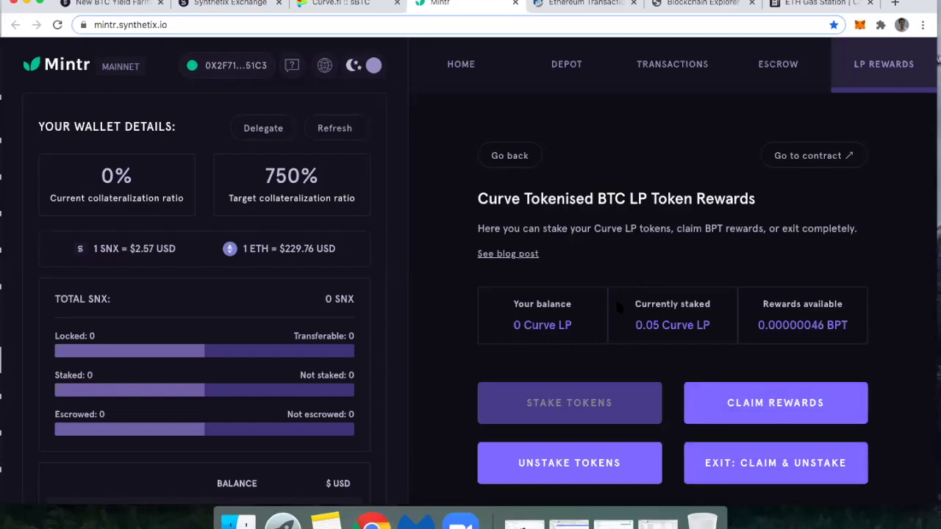
- Reselect the sBTC pool in Curve and review its deposit form, past BTC swap and currency reserves
{"action": "left_click", "coordinate": [338, 4]}
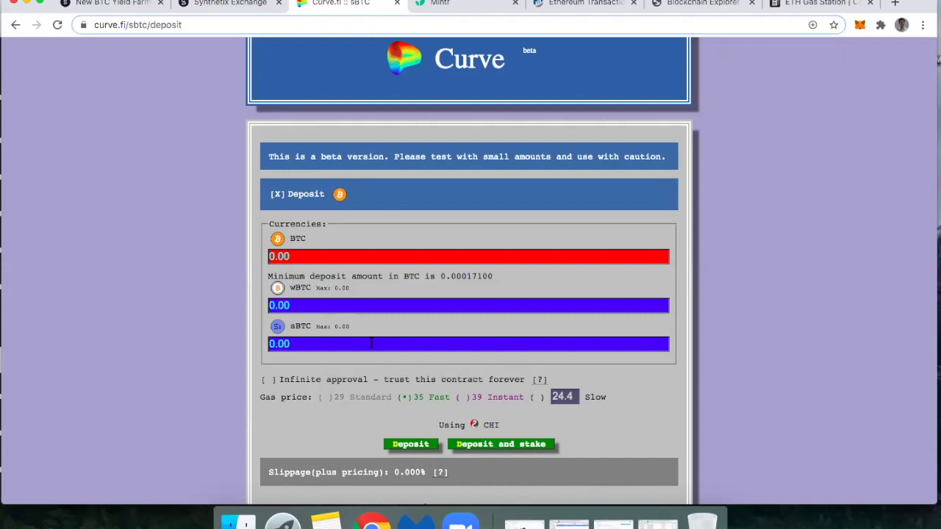
{"action": "scroll", "coordinate": [371, 343], "scroll_direction": "up", "scroll_amount": 3}
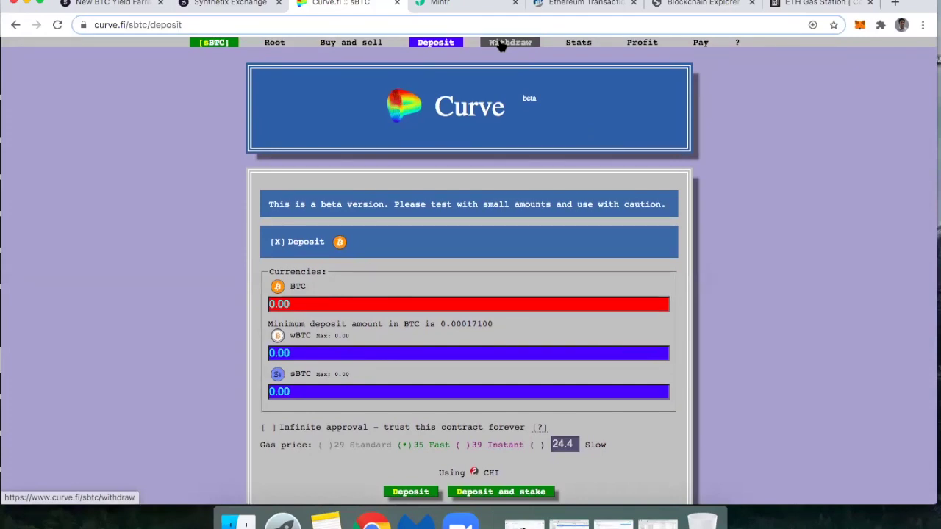
{"action": "left_click", "coordinate": [212, 47]}
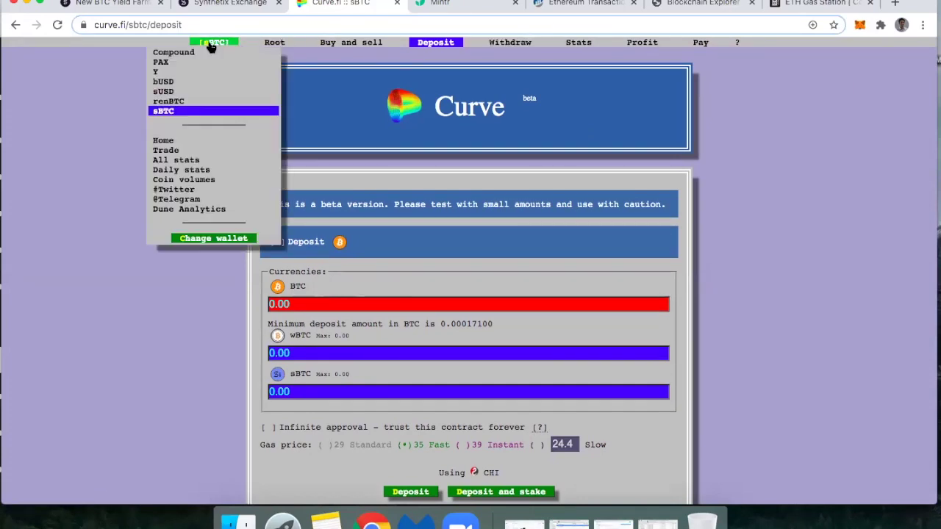
{"action": "left_click", "coordinate": [191, 111]}
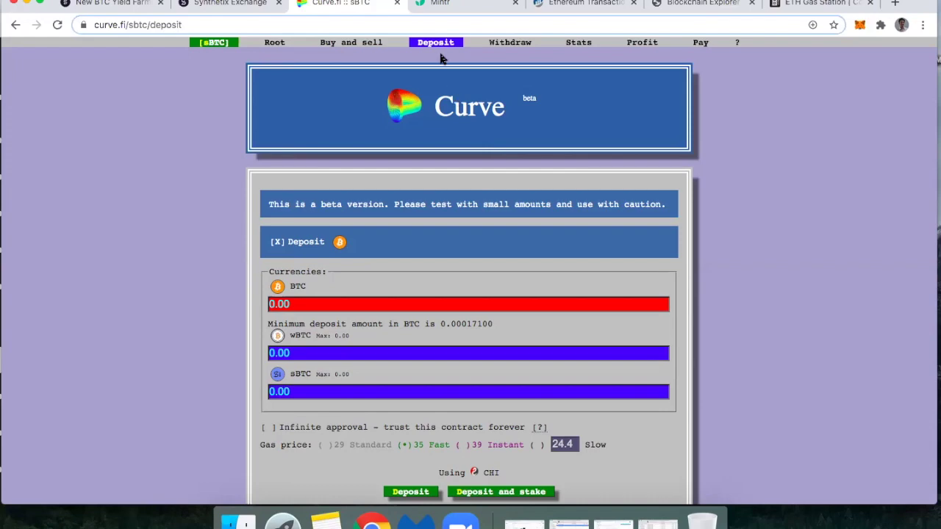
{"action": "scroll", "coordinate": [475, 216], "scroll_direction": "down", "scroll_amount": 2}
{"action": "scroll", "coordinate": [476, 216], "scroll_direction": "down", "scroll_amount": 10}
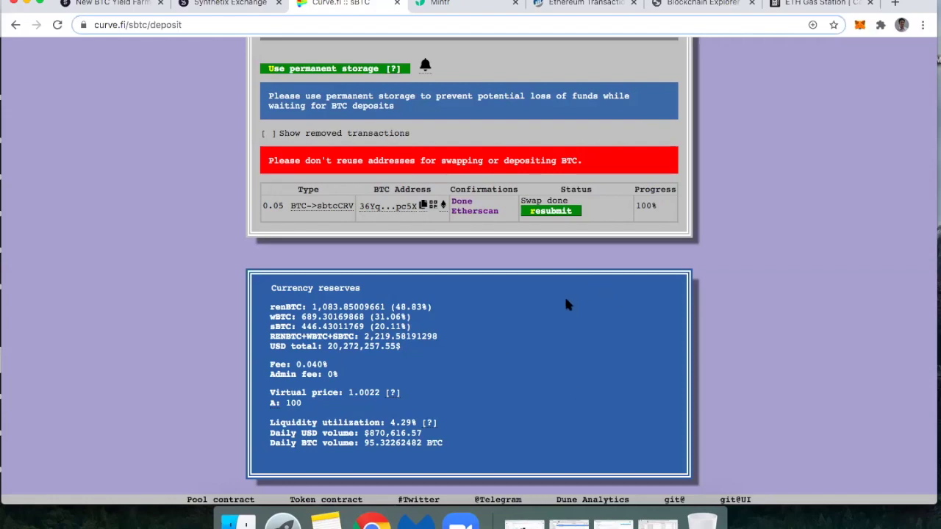
{"action": "scroll", "coordinate": [566, 304], "scroll_direction": "up", "scroll_amount": 7}
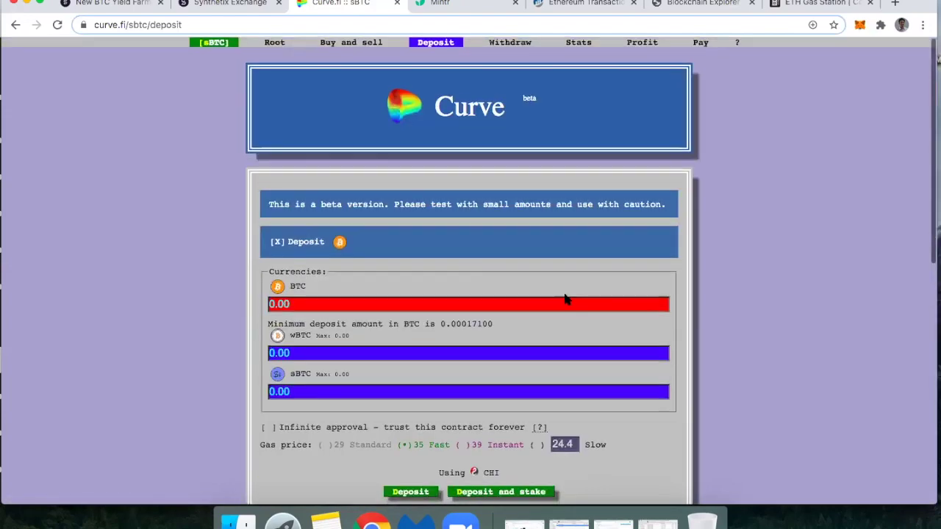
- Open the sBTC pool's withdrawal form, show the staked liquidity share and examine the native BTC withdrawal options
{"action": "left_click", "coordinate": [516, 42]}
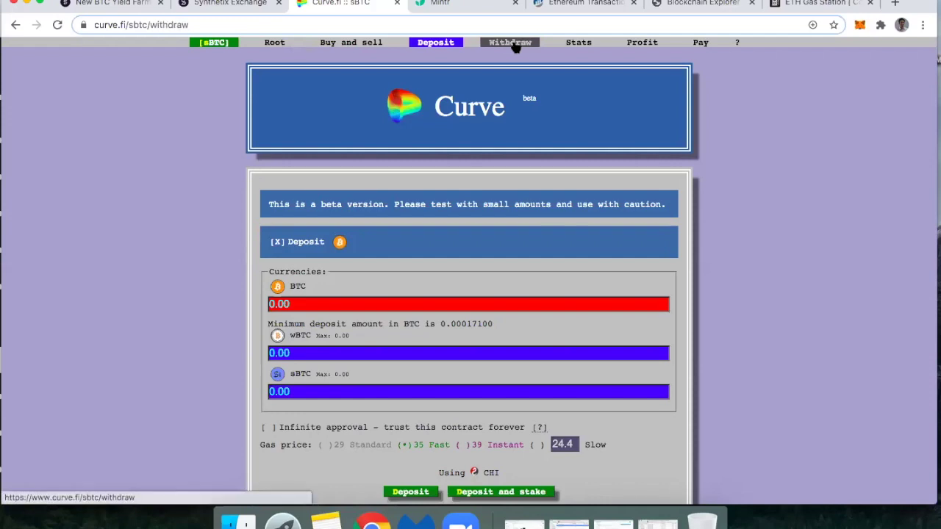
{"action": "left_click", "coordinate": [374, 270]}
{"action": "scroll", "coordinate": [378, 266], "scroll_direction": "down", "scroll_amount": 1}
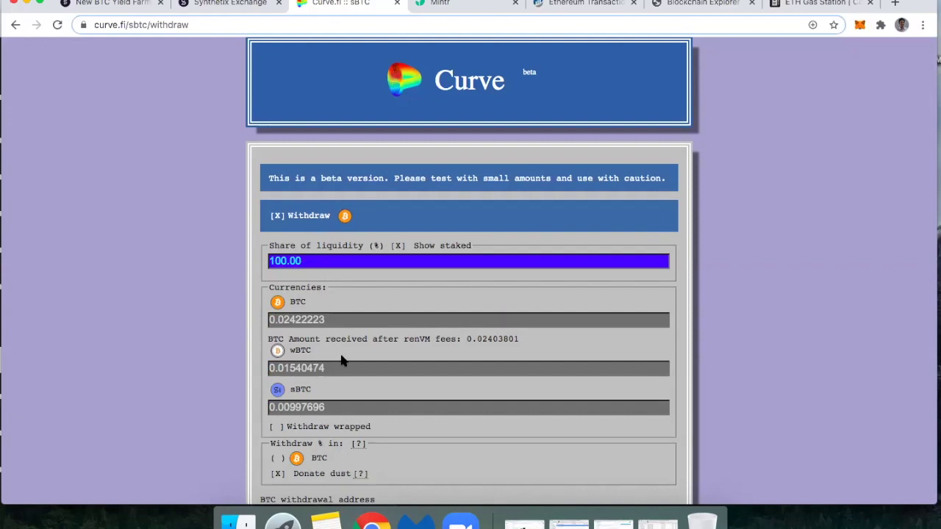
{"action": "scroll", "coordinate": [343, 361], "scroll_direction": "down", "scroll_amount": 3}
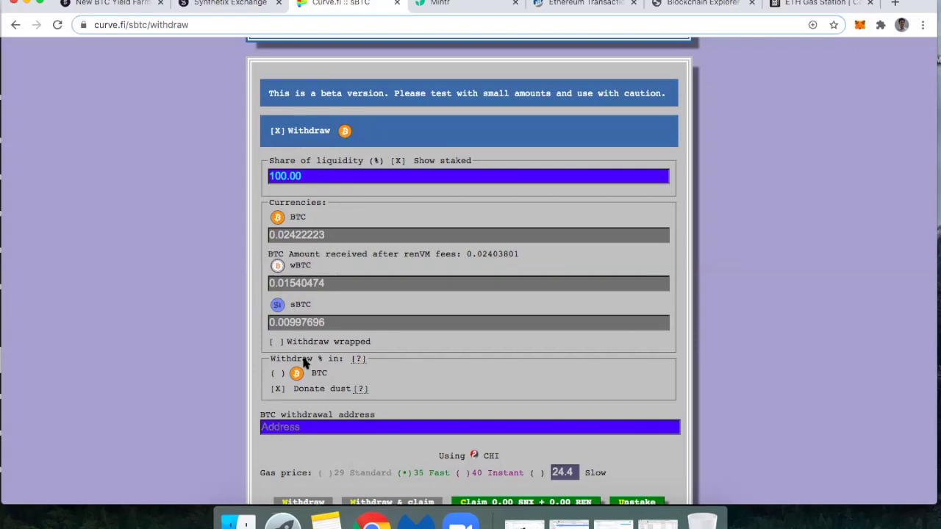
- Compare the wrapped token and native BTC withdrawal forms, keep native BTC withdrawal on, and choose to withdraw the share entirely in BTC
{"action": "left_click", "coordinate": [278, 131]}
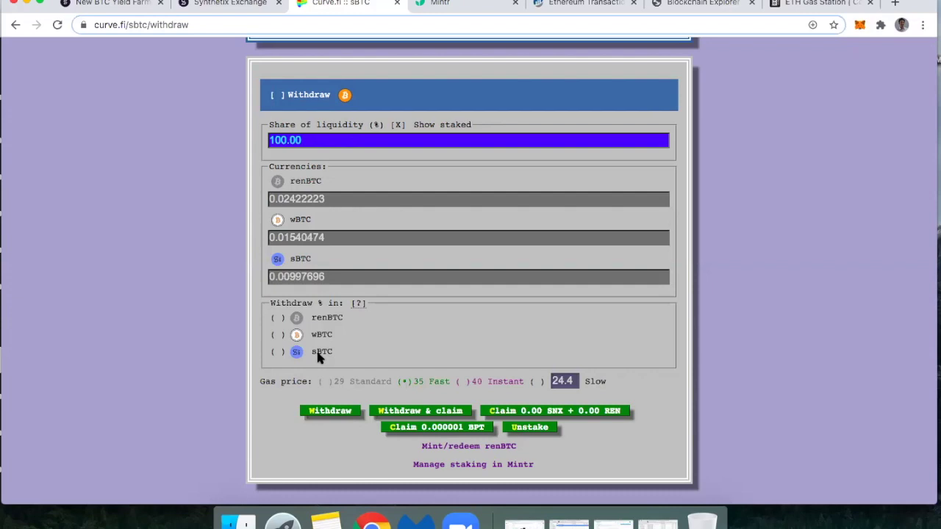
{"action": "left_click", "coordinate": [280, 97]}
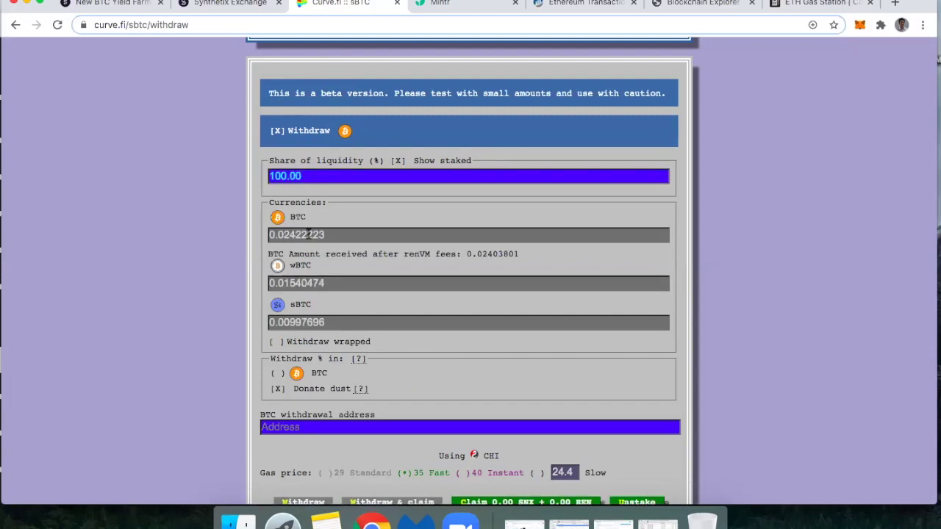
{"action": "scroll", "coordinate": [335, 321], "scroll_direction": "down", "scroll_amount": 1}
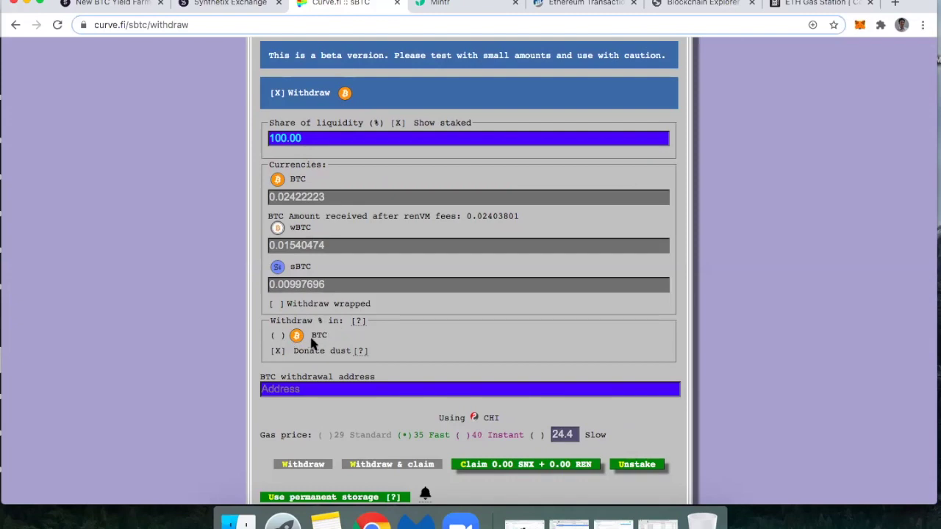
{"action": "left_click", "coordinate": [278, 338]}
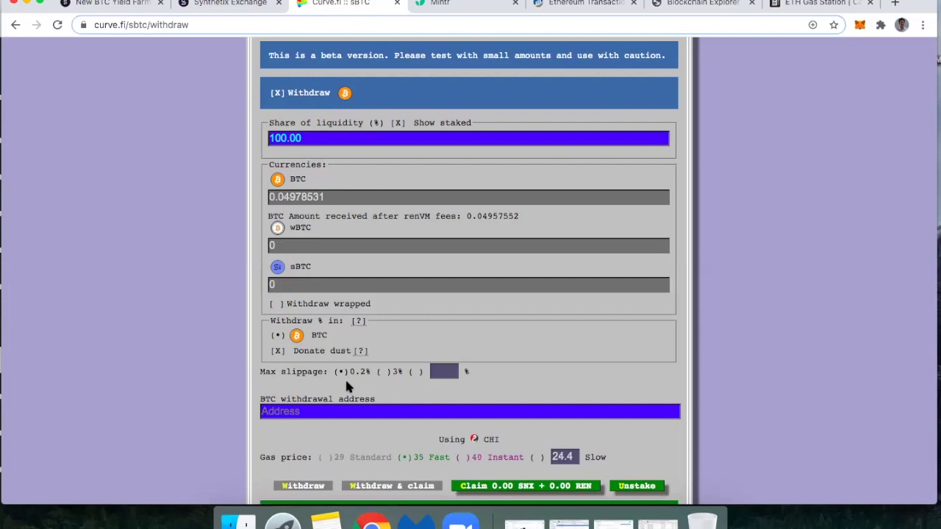
- Examine the sBTC withdrawal form's slippage, BTC address, gas, claim and unstake options, and compare them with Mintr's claim and unstake options
{"action": "scroll", "coordinate": [345, 378], "scroll_direction": "down", "scroll_amount": 2}
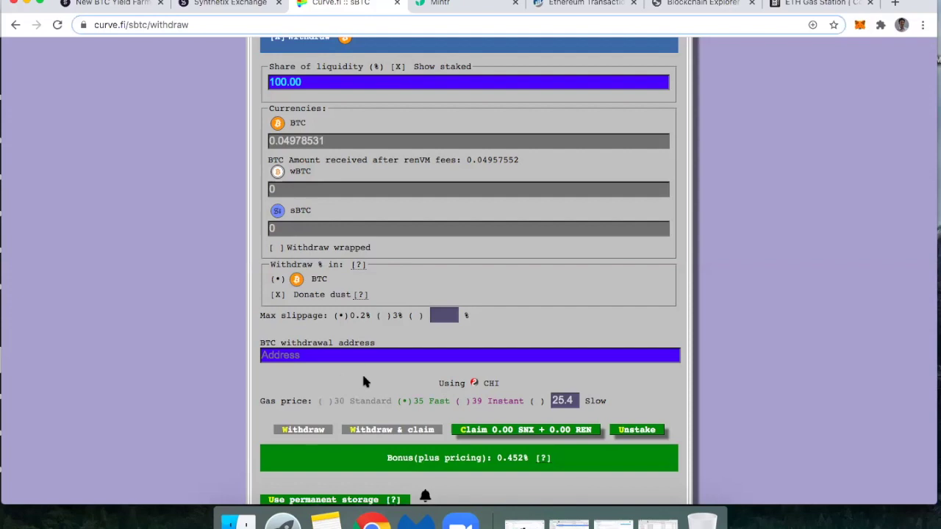
{"action": "scroll", "coordinate": [361, 390], "scroll_direction": "down", "scroll_amount": 3}
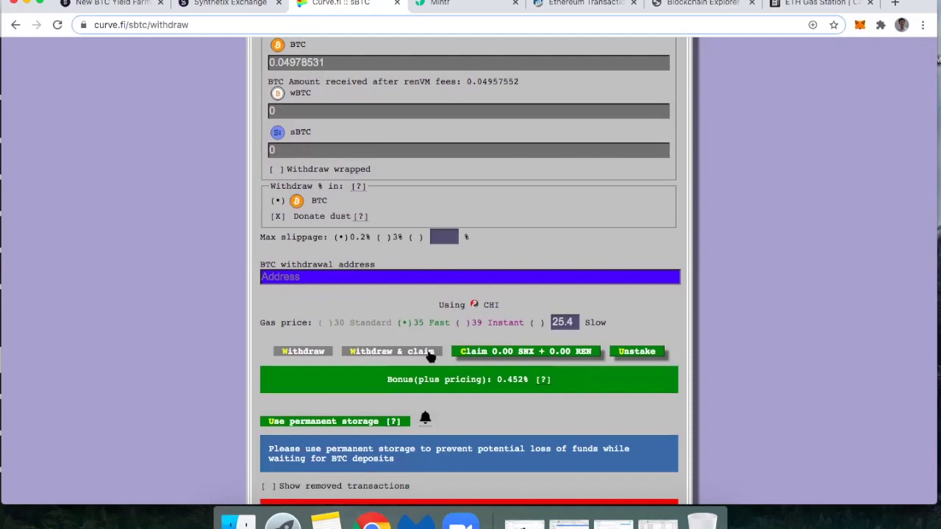
{"action": "left_click", "coordinate": [474, 353]}
{"action": "left_click", "coordinate": [509, 355]}
{"action": "scroll", "coordinate": [422, 405], "scroll_direction": "down", "scroll_amount": 2}
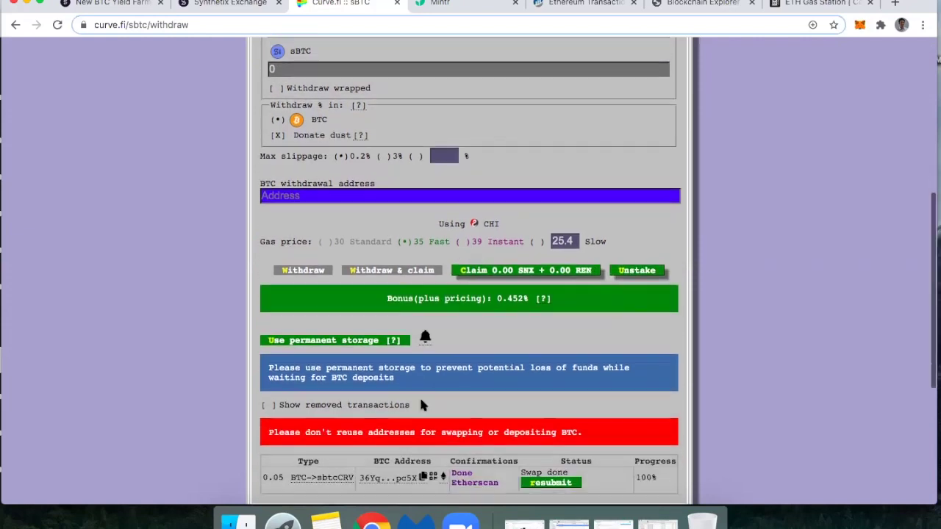
{"action": "scroll", "coordinate": [423, 404], "scroll_direction": "down", "scroll_amount": 1}
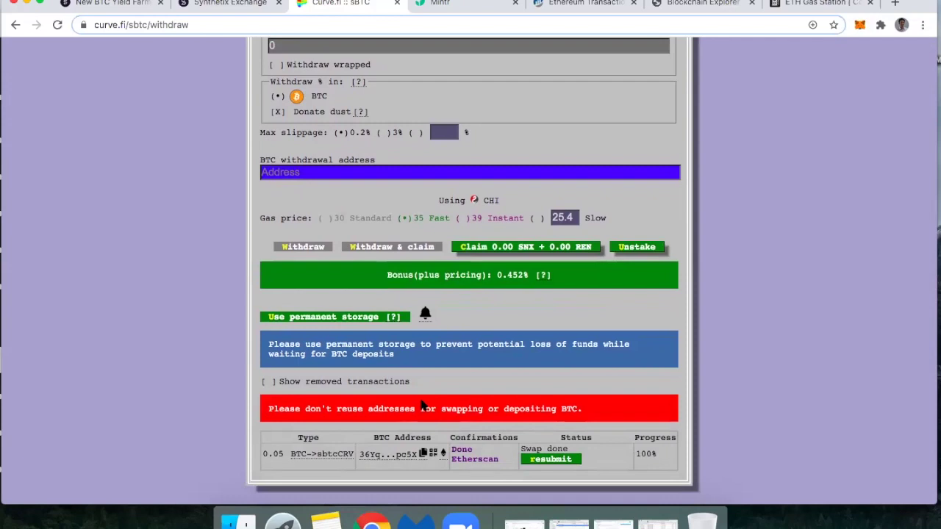
{"action": "scroll", "coordinate": [445, 354], "scroll_direction": "up", "scroll_amount": 1}
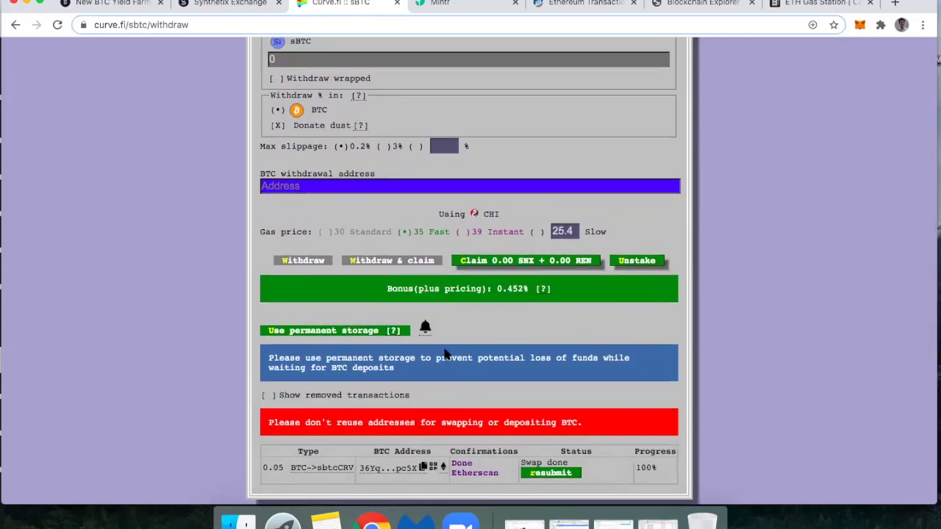
{"action": "scroll", "coordinate": [443, 349], "scroll_direction": "up", "scroll_amount": 2}
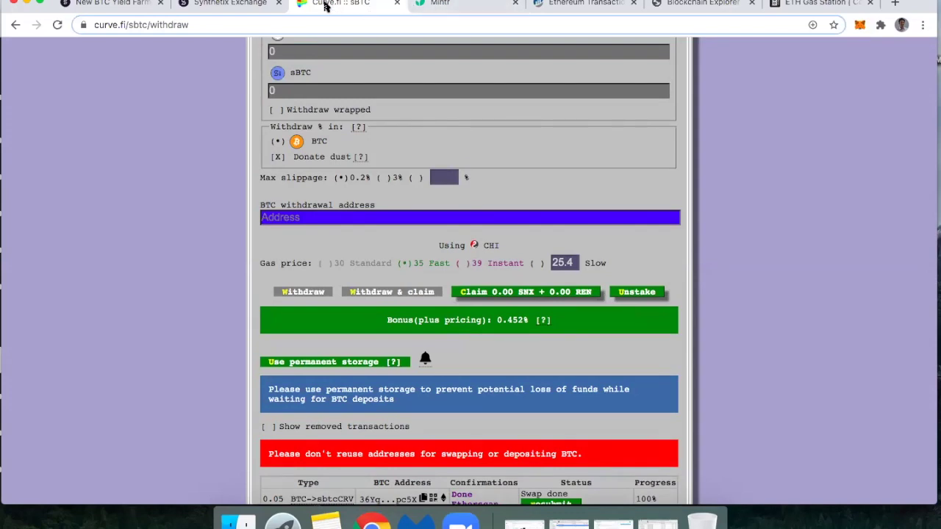
{"action": "left_click", "coordinate": [482, 295]}
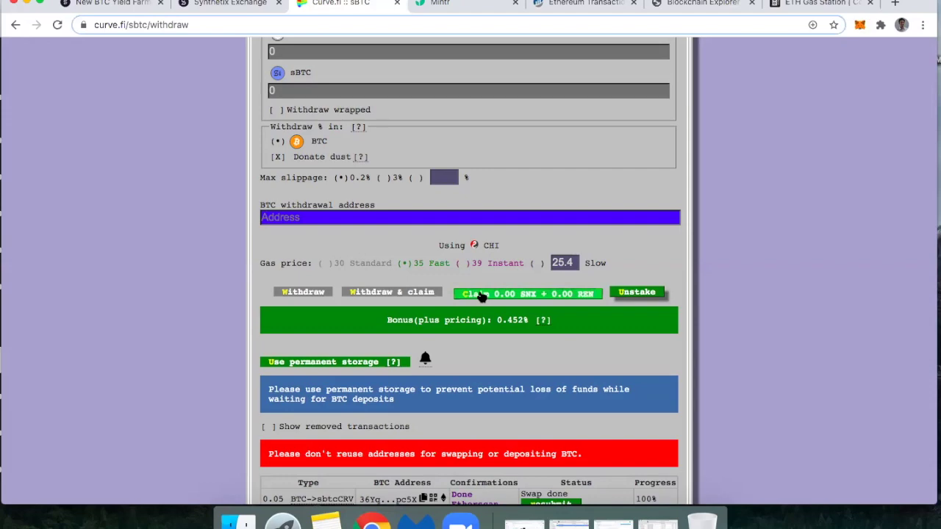
{"action": "left_click", "coordinate": [440, 4]}
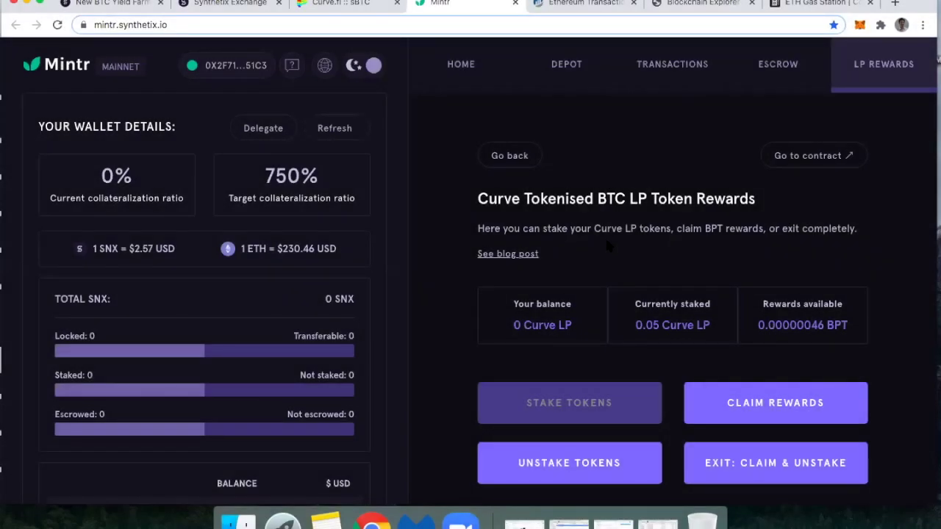
- Open the sBTC pool's deposit form in Curve and review its currency fields, deposit options, past BTC swap and currency reserves
{"action": "left_click", "coordinate": [315, 4]}
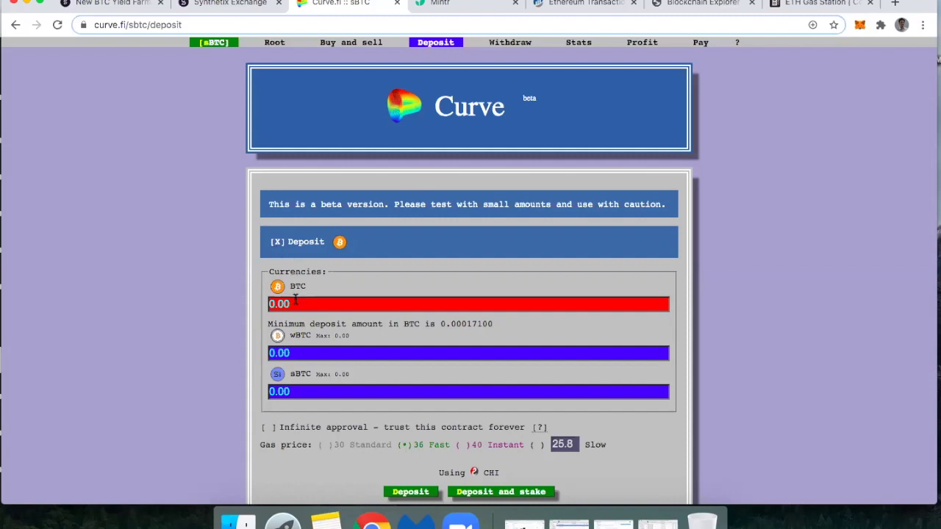
{"action": "scroll", "coordinate": [293, 275], "scroll_direction": "down", "scroll_amount": 3}
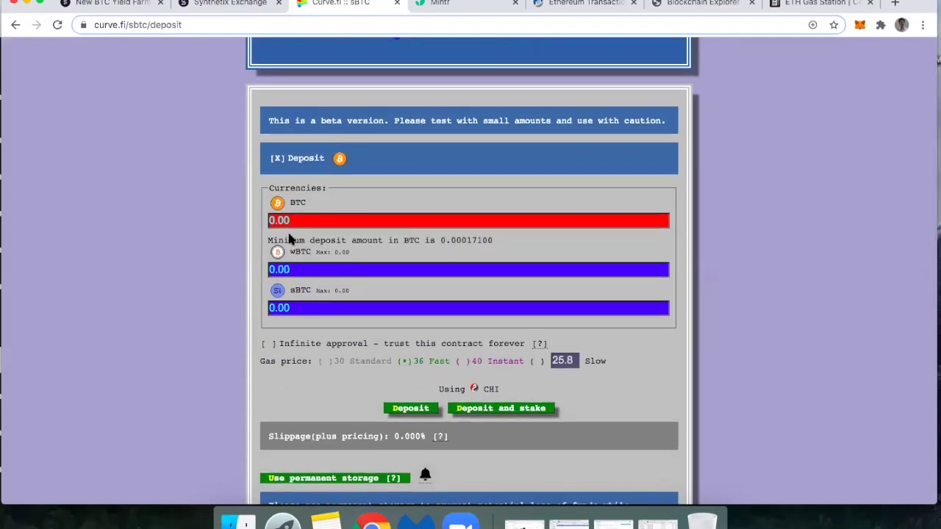
{"action": "scroll", "coordinate": [352, 349], "scroll_direction": "down", "scroll_amount": 8}
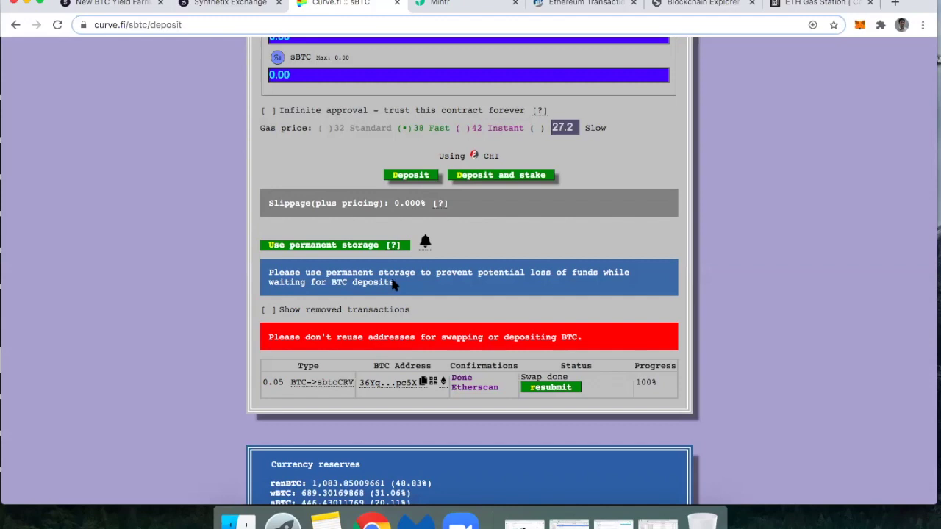
{"action": "scroll", "coordinate": [396, 286], "scroll_direction": "up", "scroll_amount": 5}
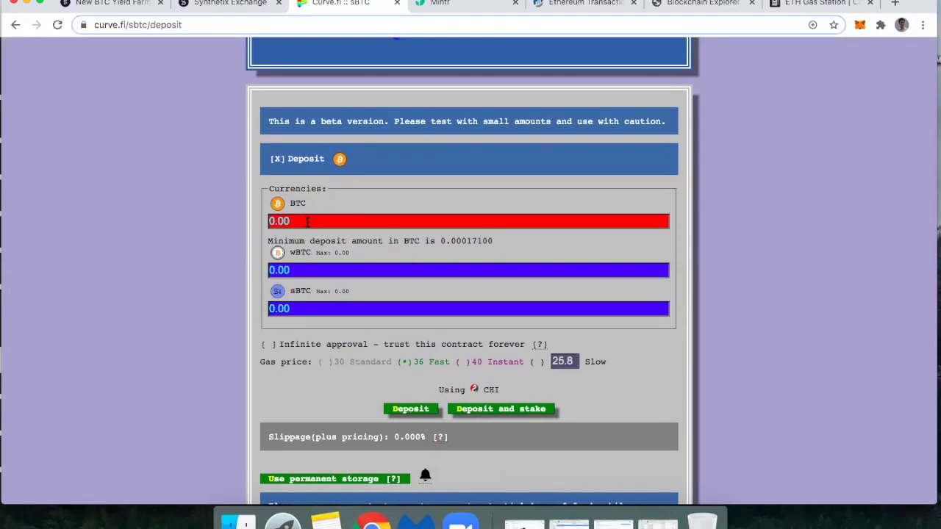
{"action": "scroll", "coordinate": [308, 236], "scroll_direction": "down", "scroll_amount": 5}
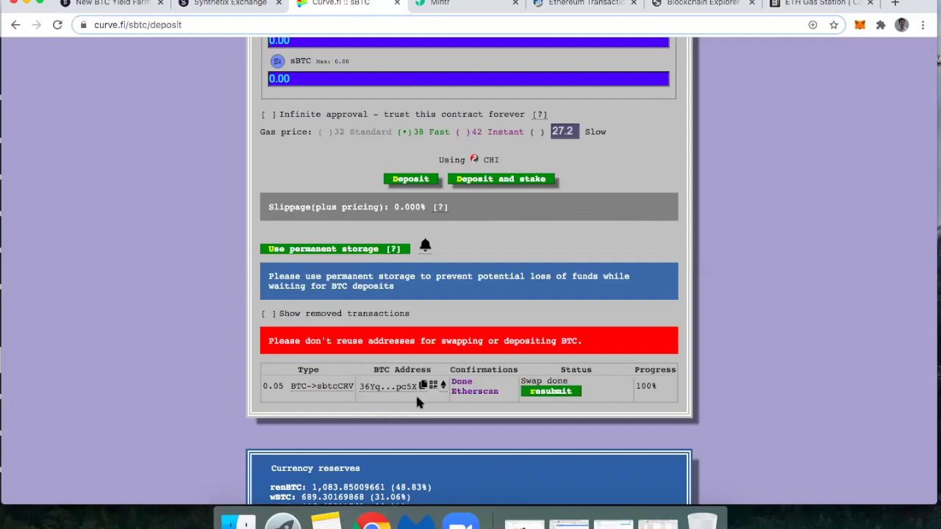
{"action": "scroll", "coordinate": [379, 308], "scroll_direction": "up", "scroll_amount": 5}
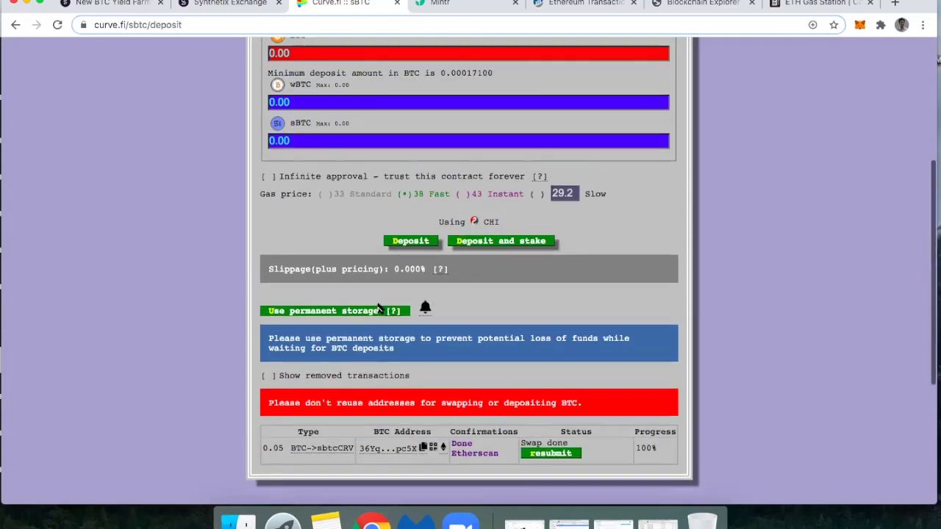
{"action": "scroll", "coordinate": [380, 309], "scroll_direction": "up", "scroll_amount": 3}
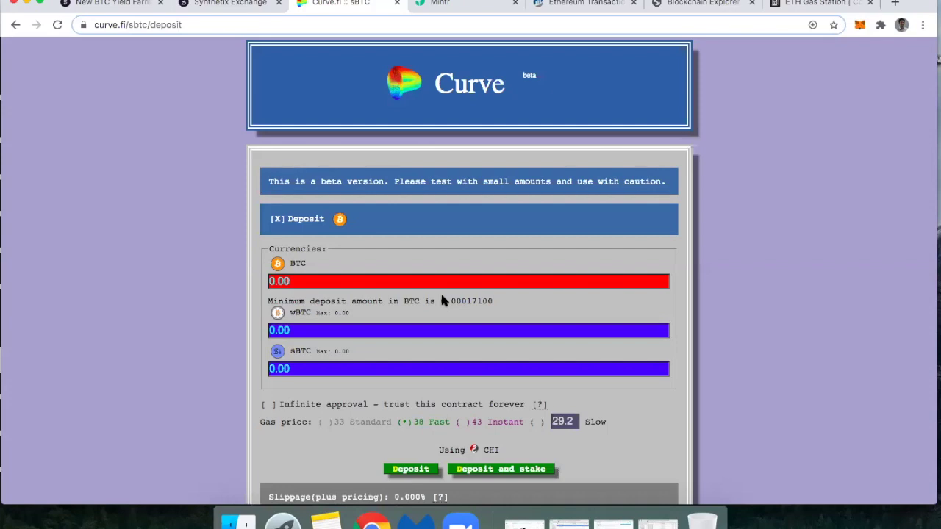
{"action": "scroll", "coordinate": [430, 395], "scroll_direction": "down", "scroll_amount": 10}
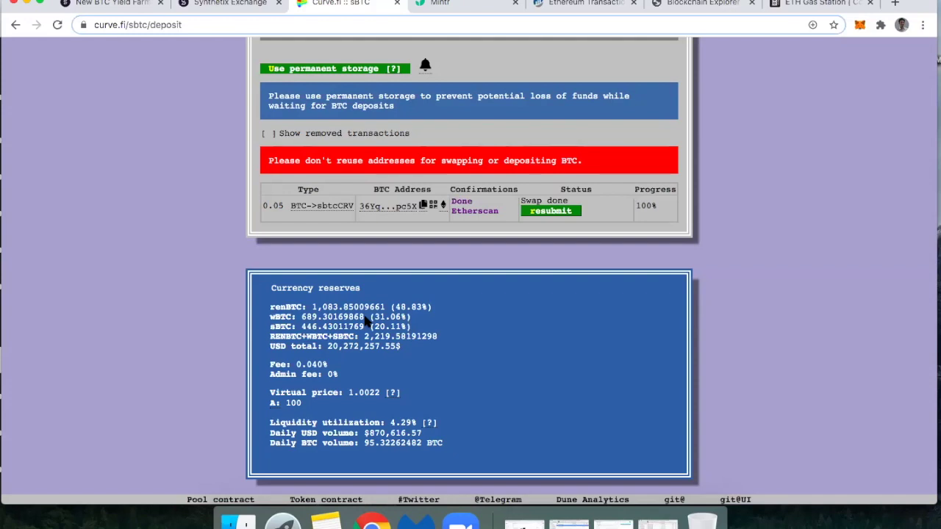
{"action": "scroll", "coordinate": [514, 252], "scroll_direction": "up", "scroll_amount": 10}
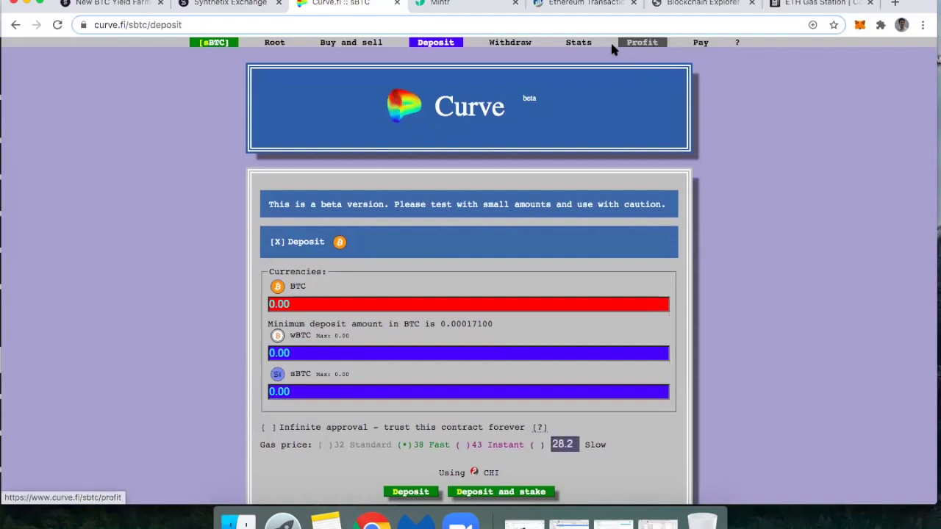
- Open the sBTC pool's risks page and read its audit notes, listed risks, currency reserves and staked share
{"action": "mouse_move", "coordinate": [737, 43]}
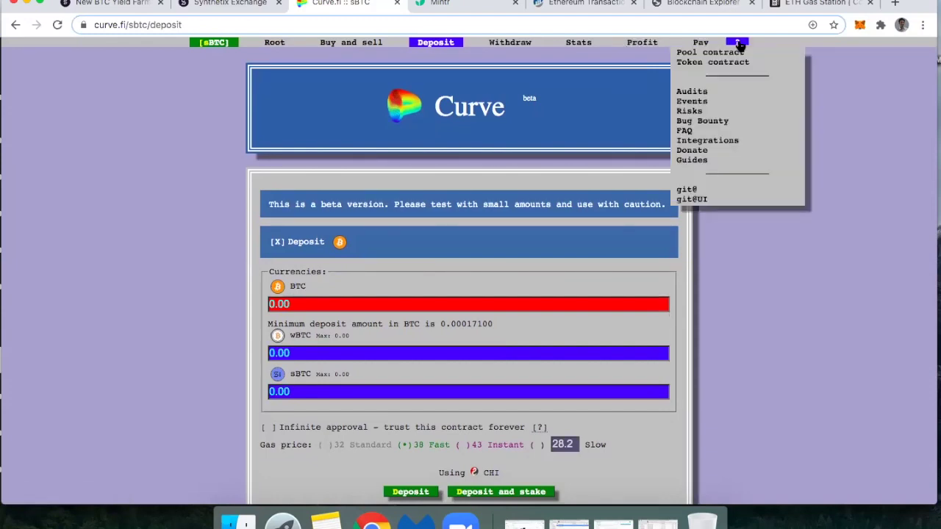
{"action": "left_click", "coordinate": [703, 112]}
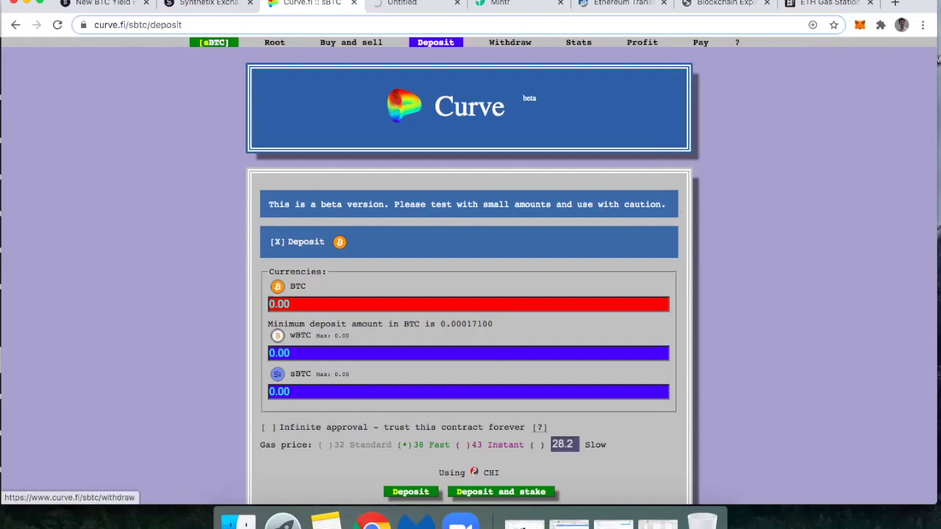
{"action": "left_click", "coordinate": [385, 3]}
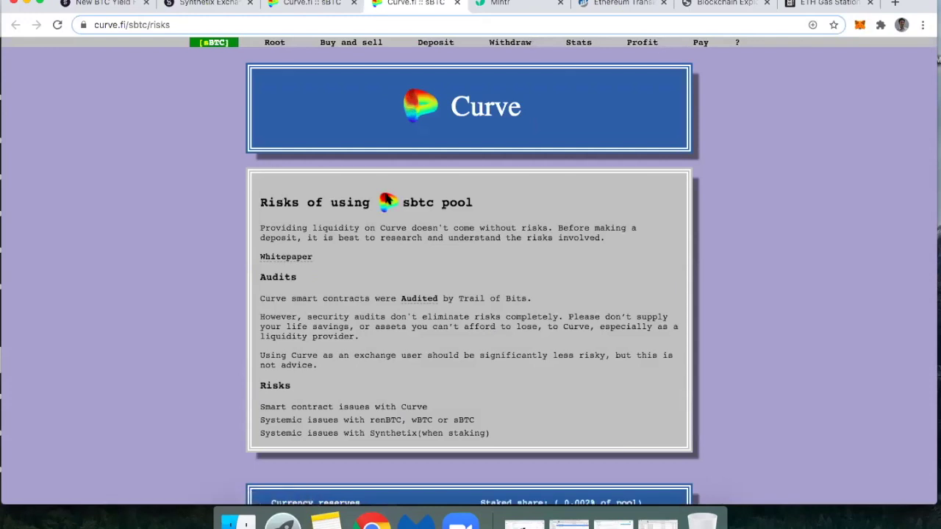
{"action": "scroll", "coordinate": [339, 271], "scroll_direction": "down", "scroll_amount": 1}
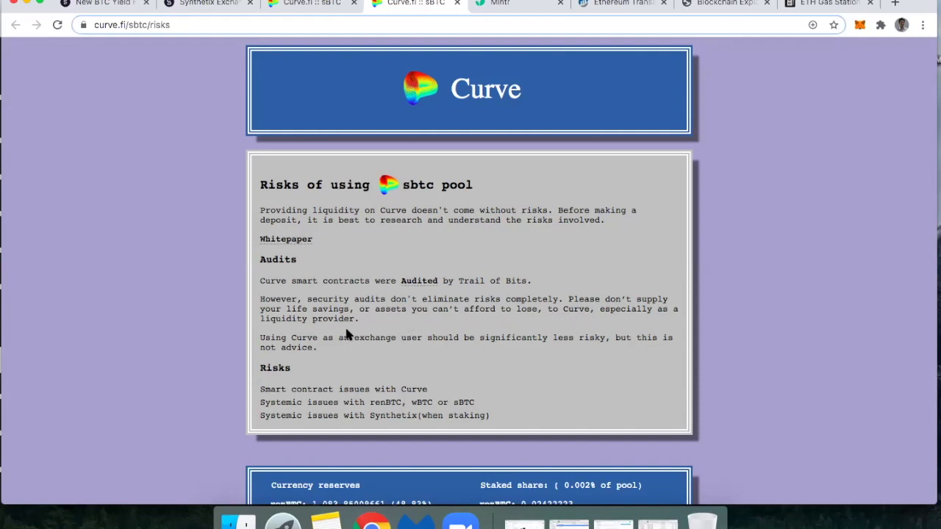
{"action": "scroll", "coordinate": [328, 335], "scroll_direction": "down", "scroll_amount": 3}
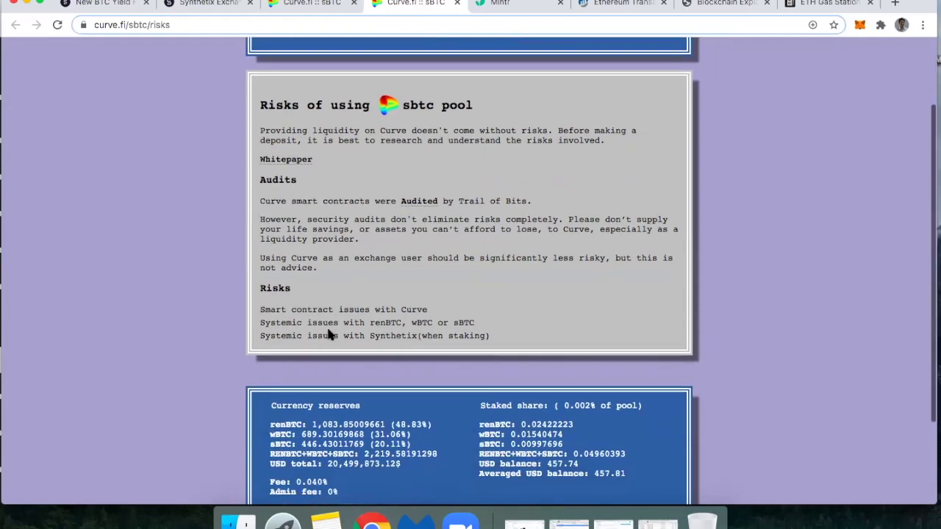
{"action": "scroll", "coordinate": [324, 316], "scroll_direction": "down", "scroll_amount": 1}
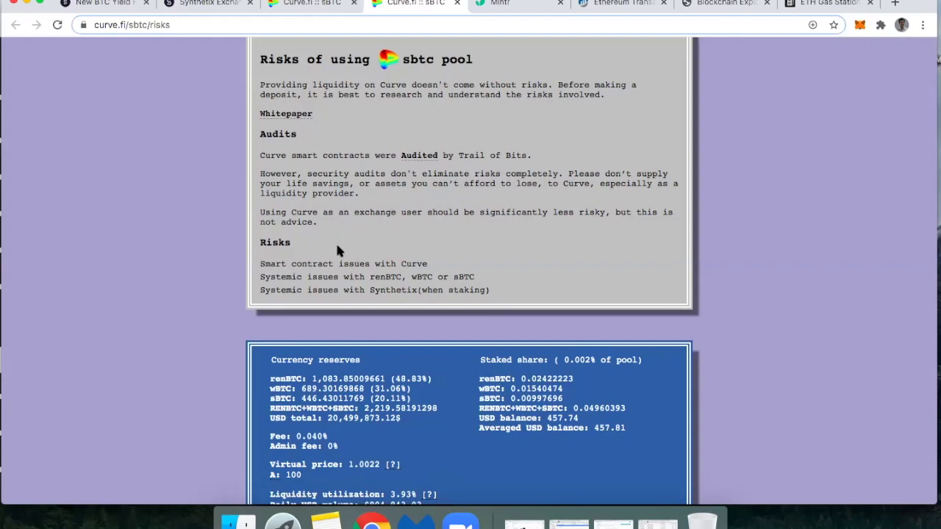
{"action": "scroll", "coordinate": [401, 300], "scroll_direction": "down", "scroll_amount": 2}
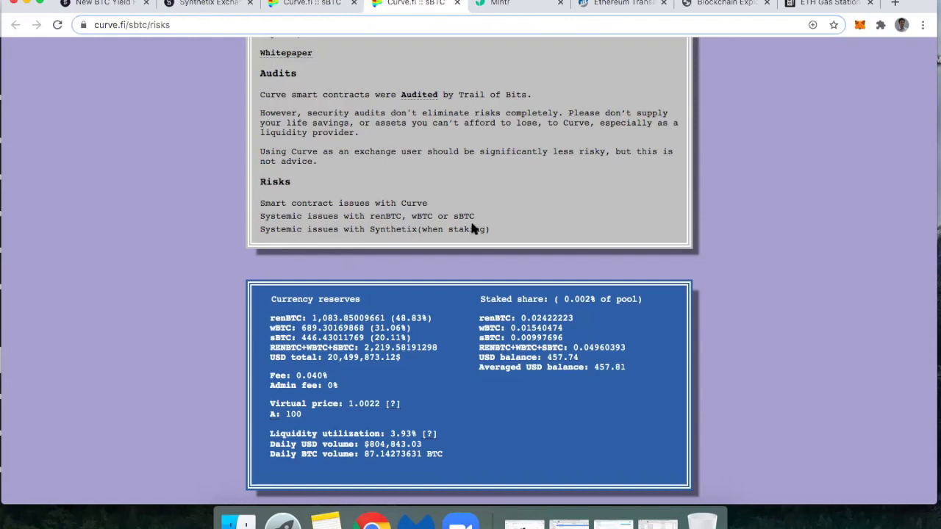
- Check the staking page in Mintr, reread the sBTC pool's risks in Curve, and return to the blog post's yield farming incentives
{"action": "left_click", "coordinate": [502, 6]}
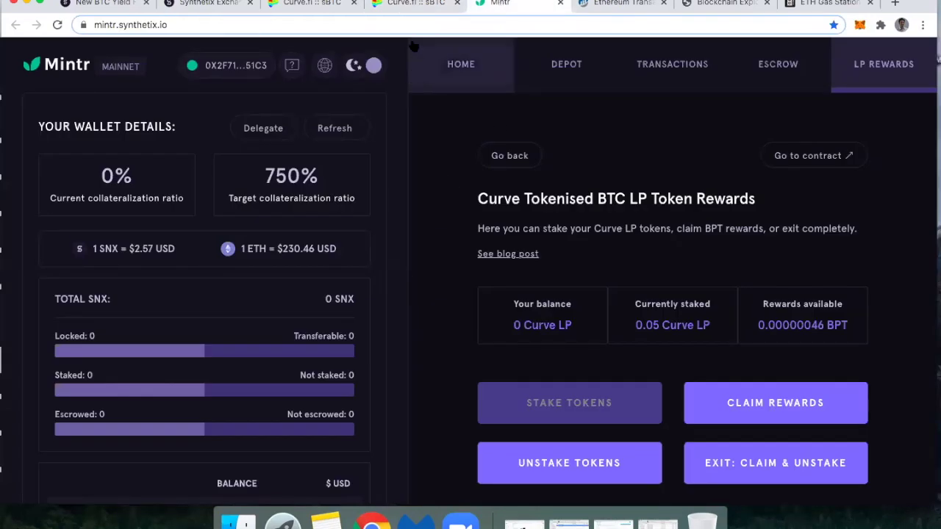
{"action": "left_click", "coordinate": [405, 4]}
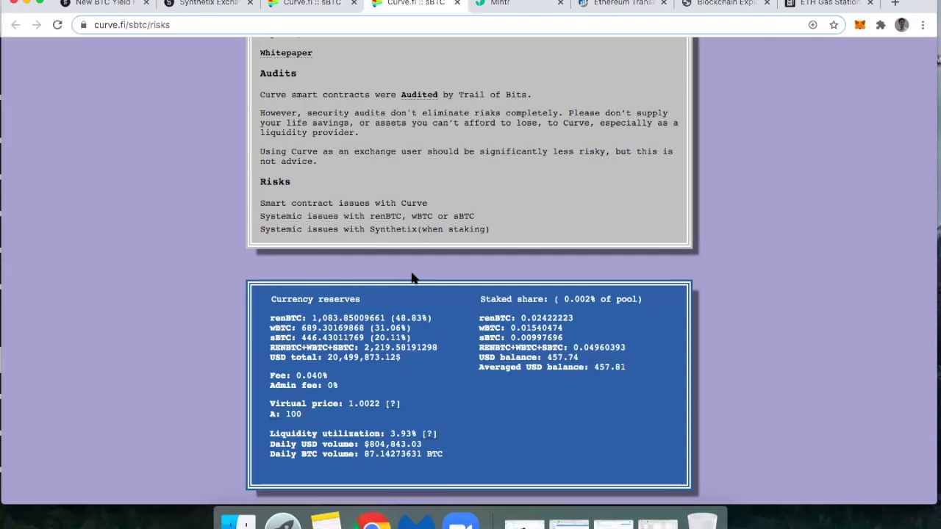
{"action": "scroll", "coordinate": [452, 285], "scroll_direction": "up", "scroll_amount": 2}
{"action": "scroll", "coordinate": [451, 285], "scroll_direction": "up", "scroll_amount": 5}
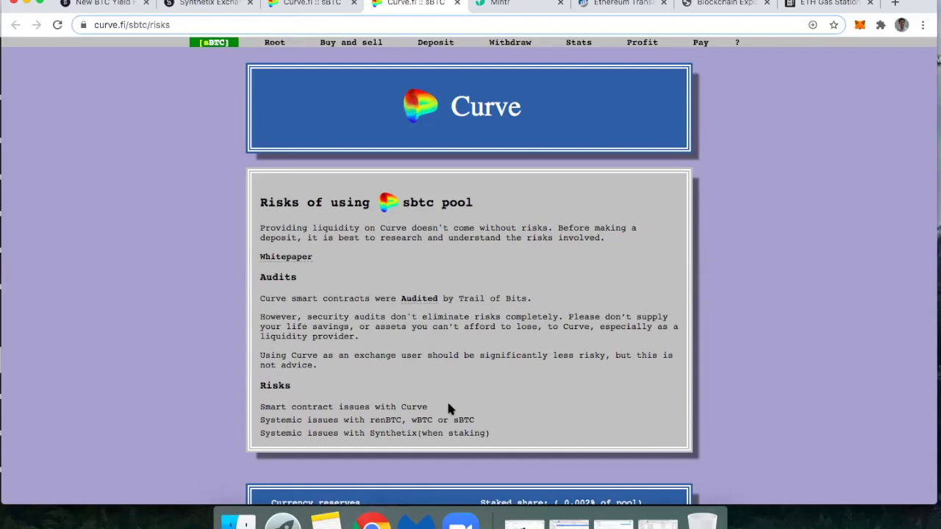
{"action": "scroll", "coordinate": [483, 417], "scroll_direction": "down", "scroll_amount": 4}
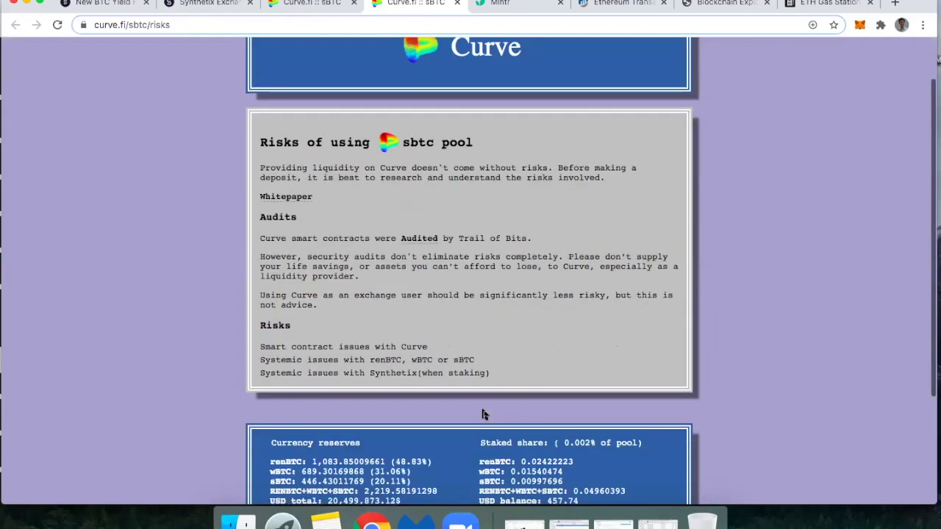
{"action": "scroll", "coordinate": [483, 417], "scroll_direction": "up", "scroll_amount": 4}
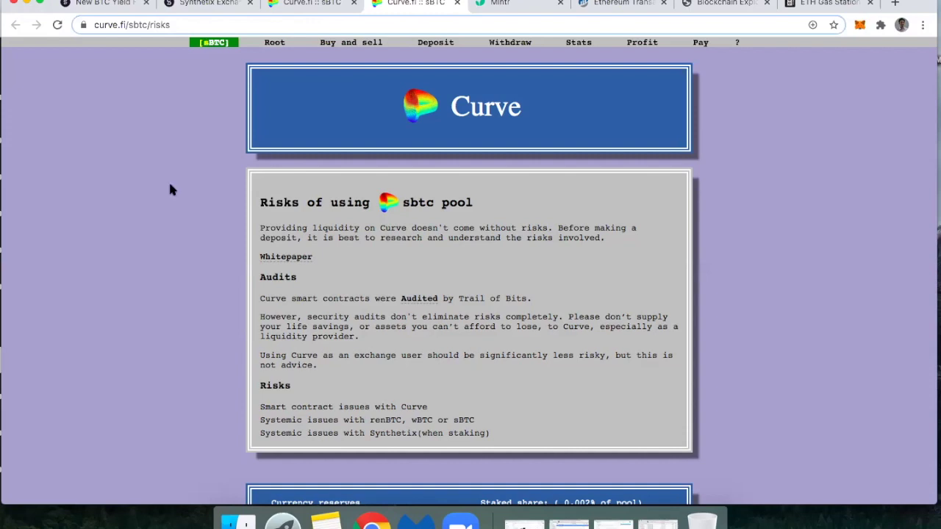
{"action": "left_click", "coordinate": [107, 8]}
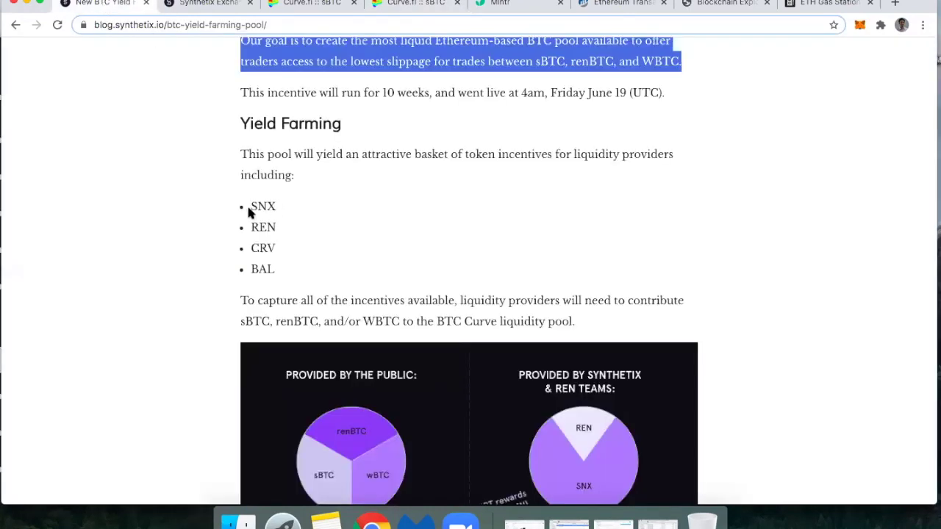